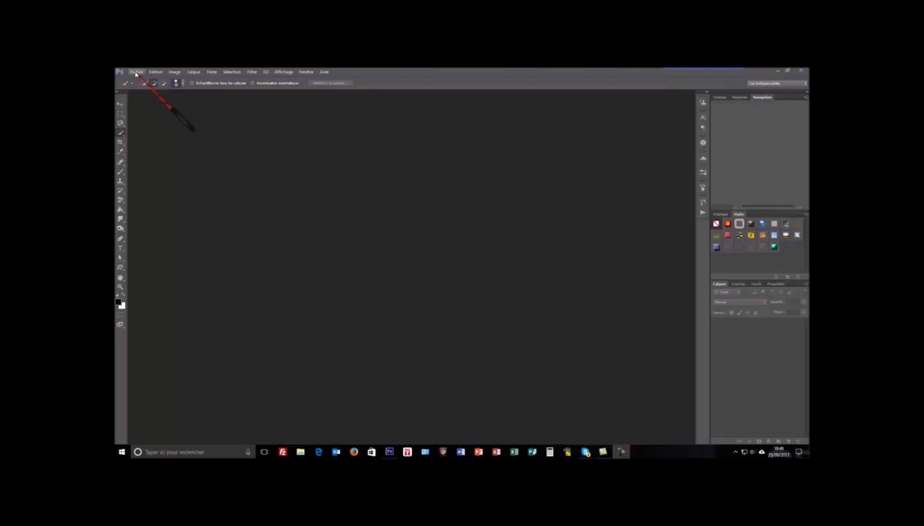
# Step: Open the image Beauté en noire et Blanc2 and undock its document into a floating window
pyautogui.click(136, 72)
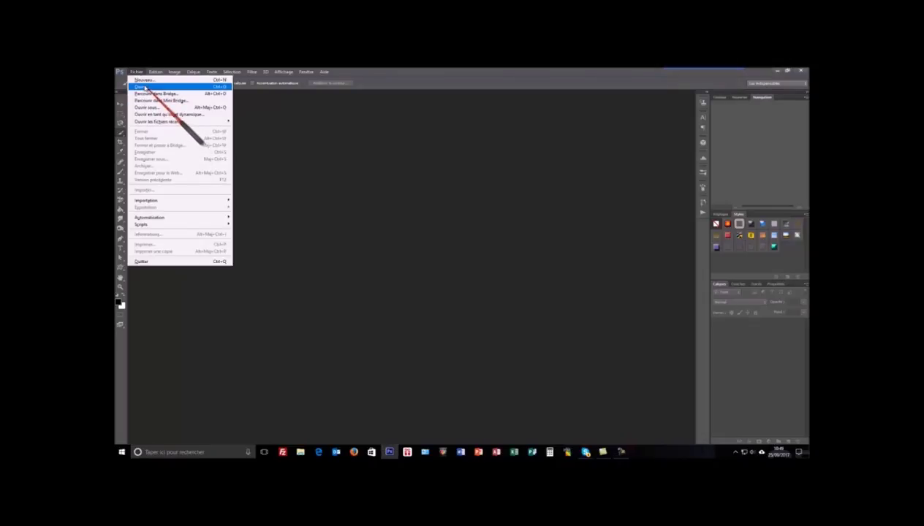
pyautogui.click(144, 87)
pyautogui.click(363, 117)
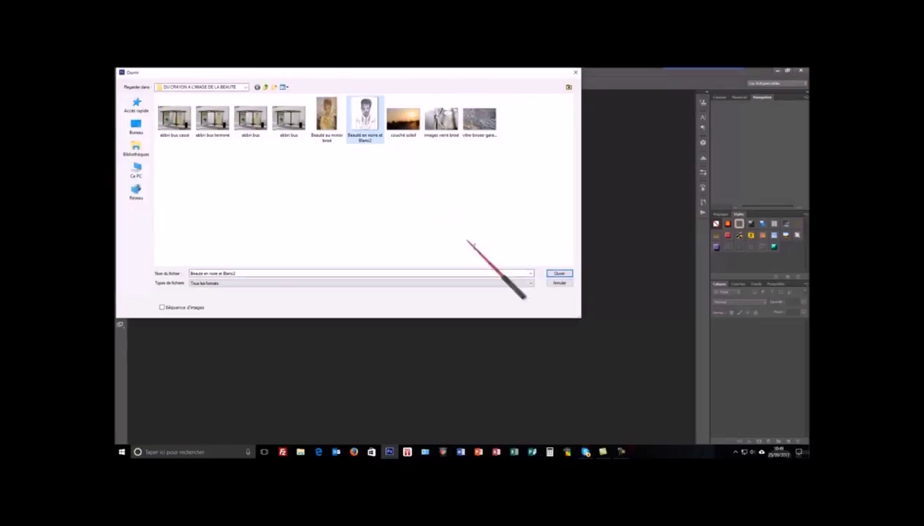
pyautogui.click(567, 275)
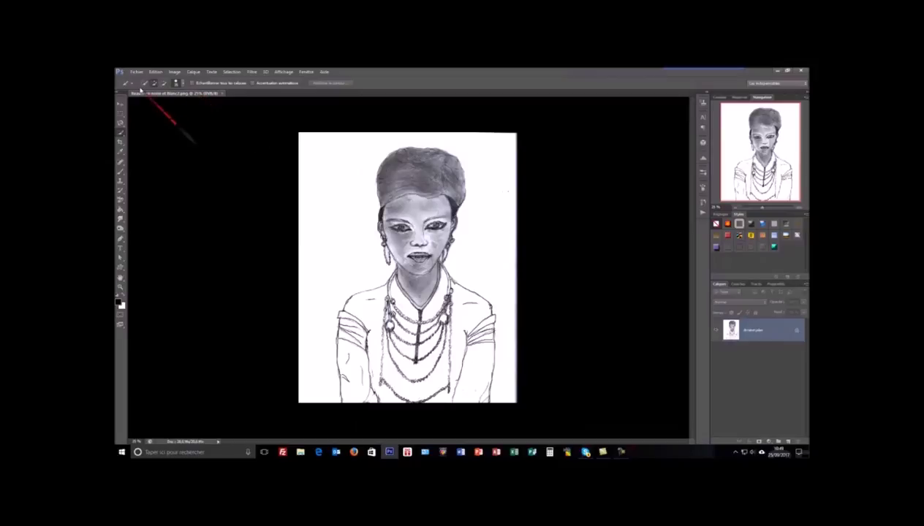
pyautogui.moveTo(176, 94); pyautogui.dragTo(204, 116)
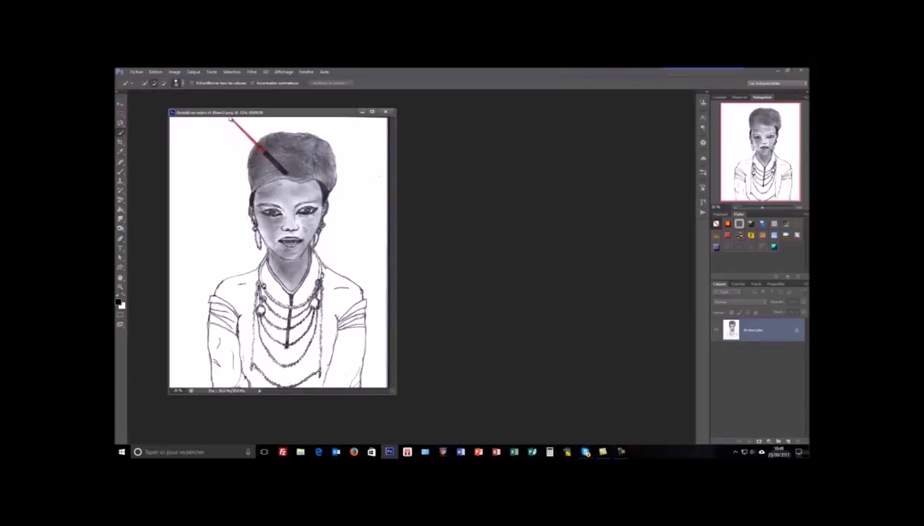
pyautogui.moveTo(297, 116); pyautogui.dragTo(276, 110)
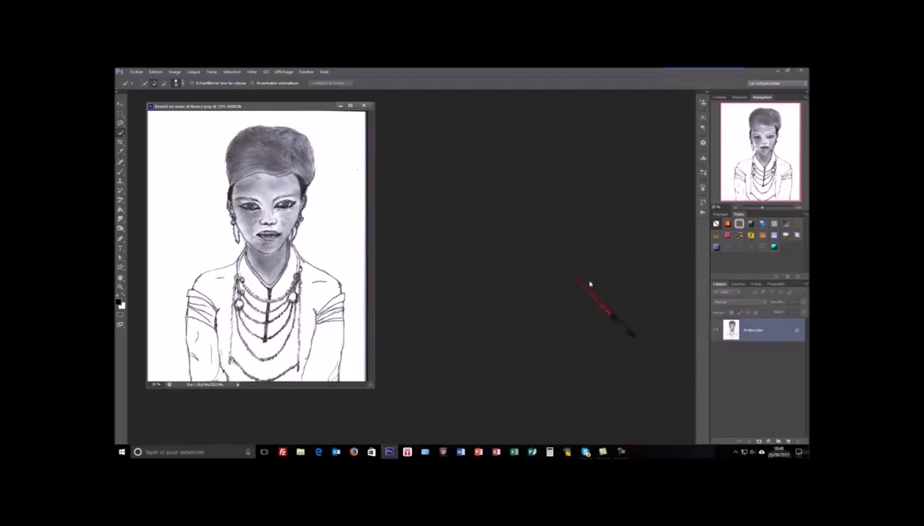
# Step: Convert the background into a regular layer with the default settings and duplicate it
pyautogui.doubleClick(769, 331)
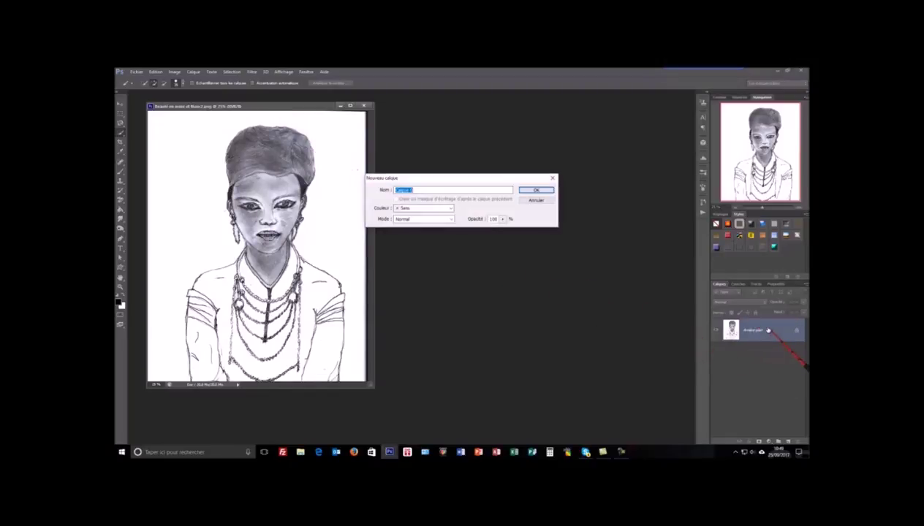
pyautogui.click(545, 191)
pyautogui.moveTo(753, 335); pyautogui.dragTo(789, 440)
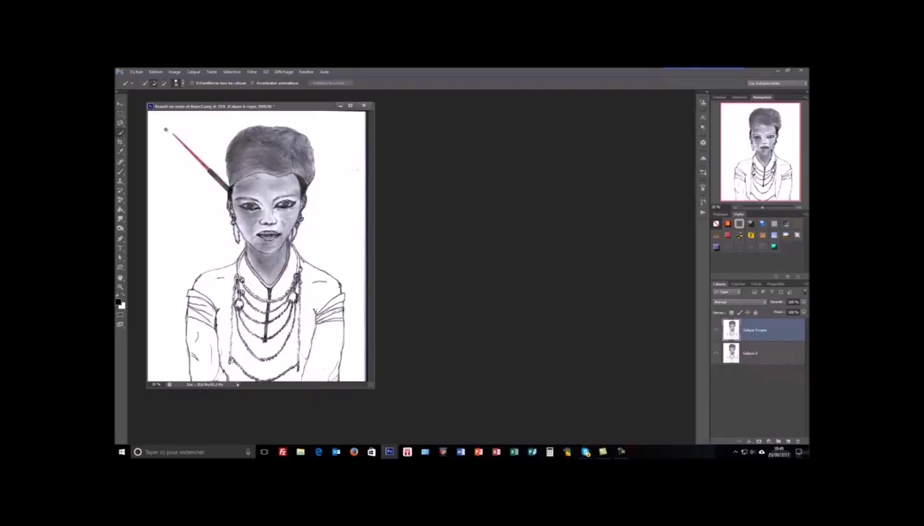
# Step: Select the white background around the woman with Quick Selection, delete it from the duplicate layer, and hide Calque 0
pyautogui.moveTo(149, 114); pyautogui.dragTo(185, 120)
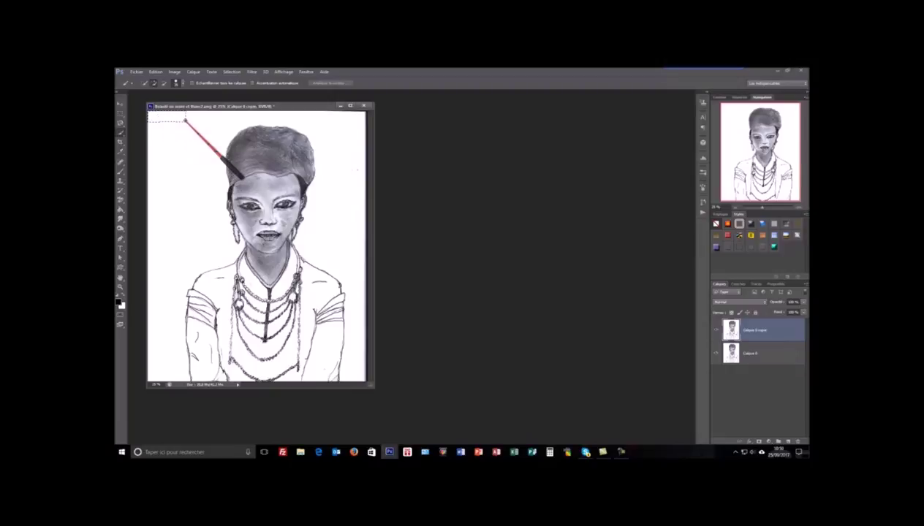
pyautogui.moveTo(164, 119)
pyautogui.mouseDown()
pyautogui.moveTo(291, 121)
pyautogui.moveTo(323, 136)
pyautogui.moveTo(351, 220)
pyautogui.moveTo(345, 341)
pyautogui.moveTo(354, 377)
pyautogui.mouseUp()
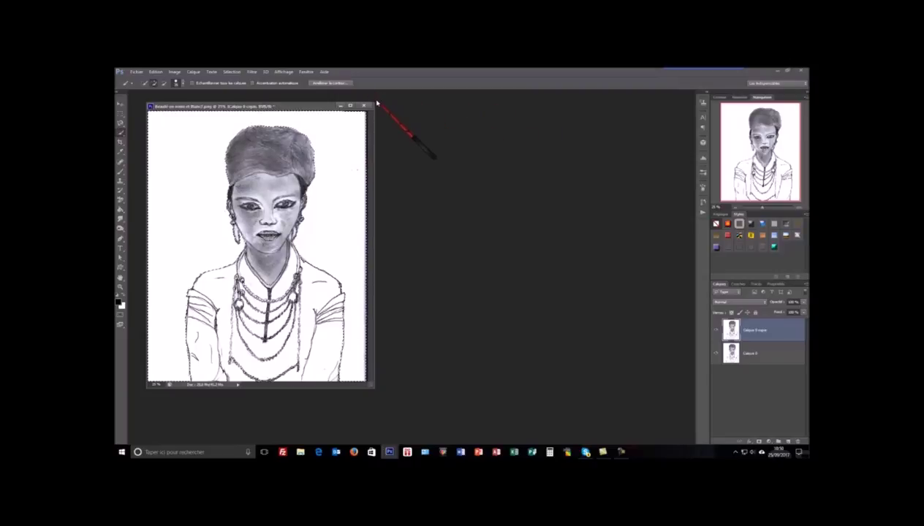
pyautogui.click(716, 354)
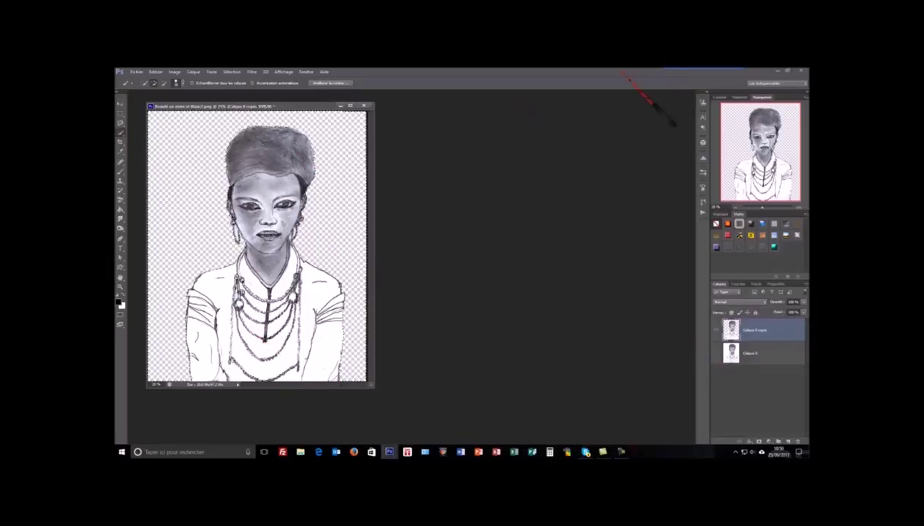
# Step: Apply the EdgyAmber.3DL colour lookup to the cut-out woman and add a layer mask in the shape of her silhouette
pyautogui.moveTo(676, 69)
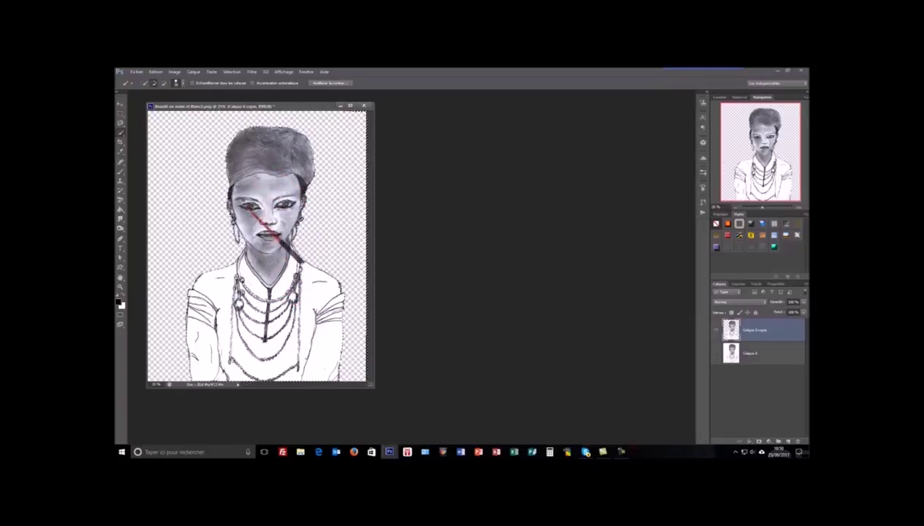
pyautogui.click(176, 73)
pyautogui.moveTo(201, 89)
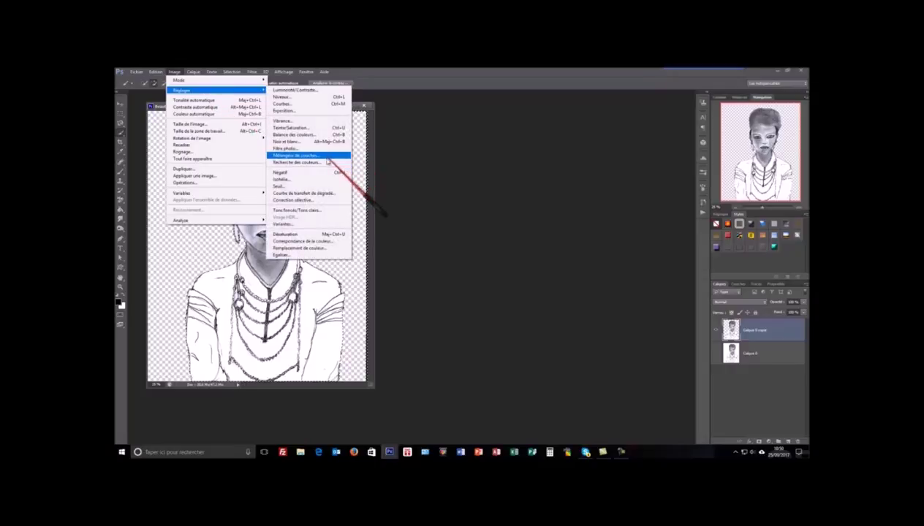
pyautogui.click(320, 162)
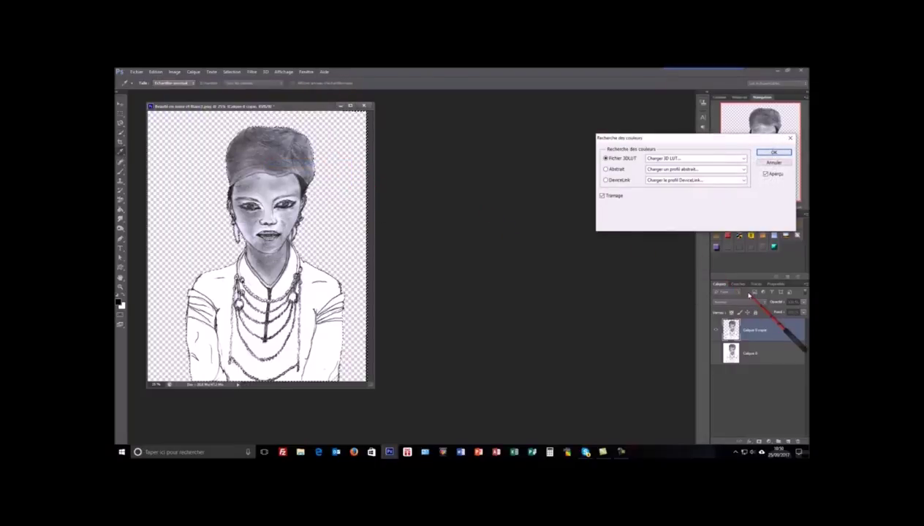
pyautogui.click(744, 158)
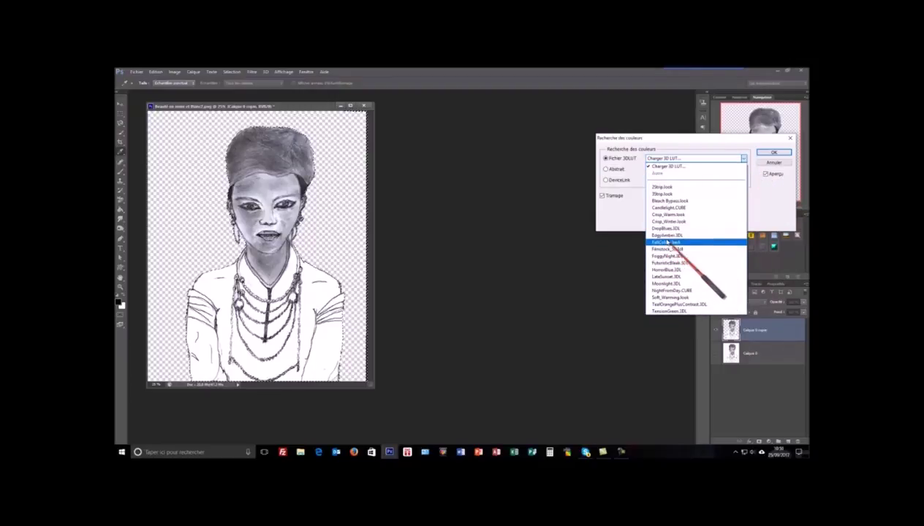
pyautogui.click(679, 236)
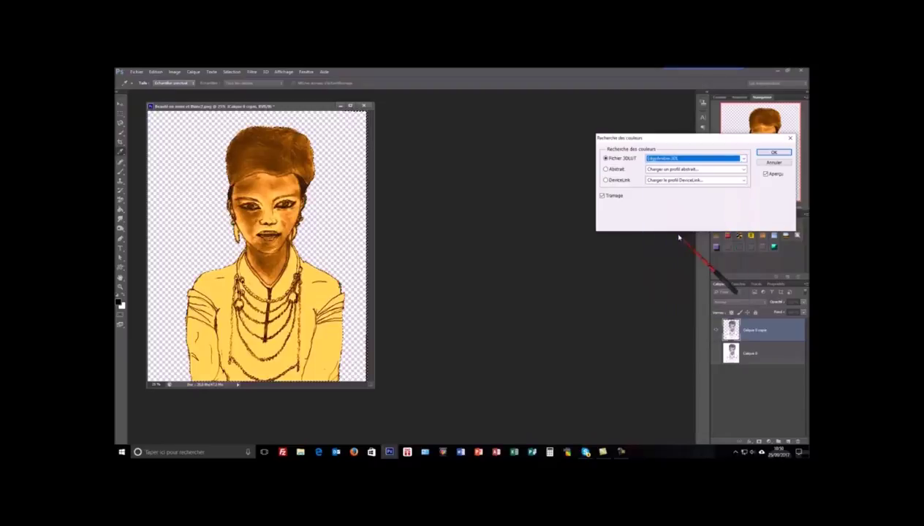
pyautogui.click(773, 152)
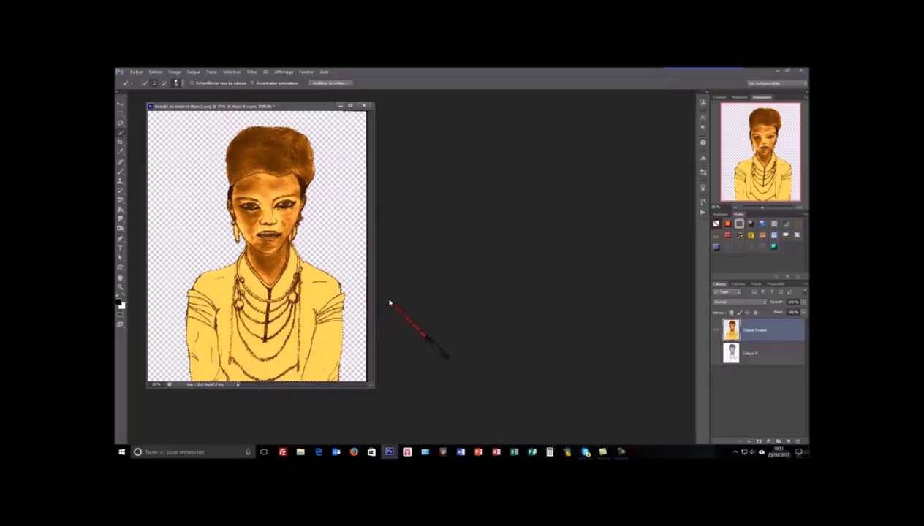
pyautogui.click(760, 443)
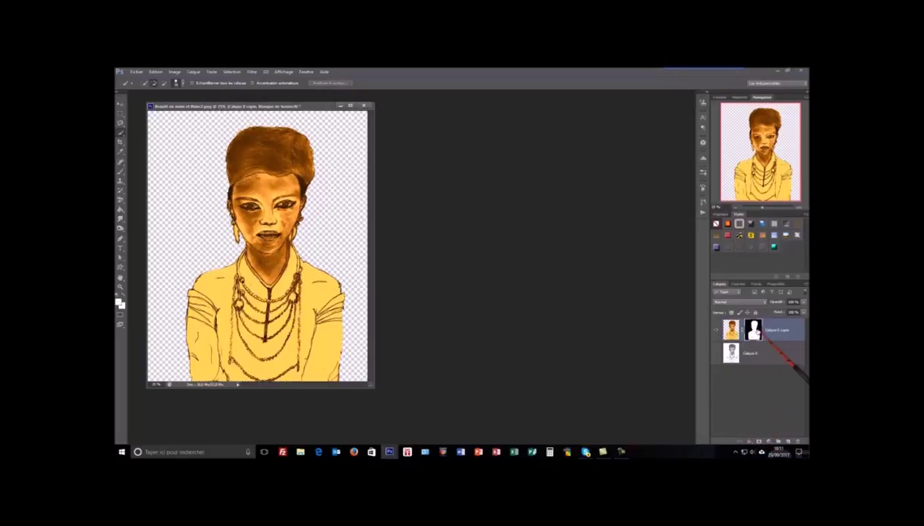
# Step: Place the couché soleil image into the portrait document as a new layer
pyautogui.click(135, 72)
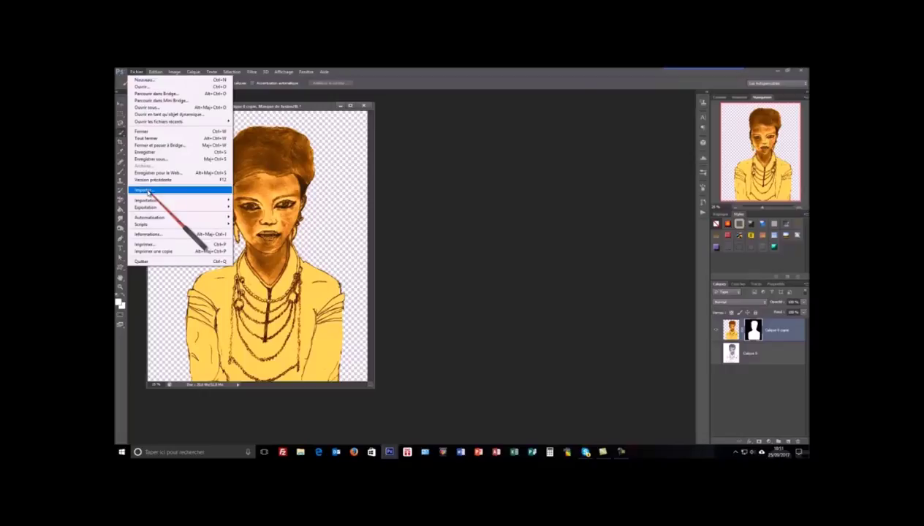
pyautogui.click(149, 191)
pyautogui.click(402, 117)
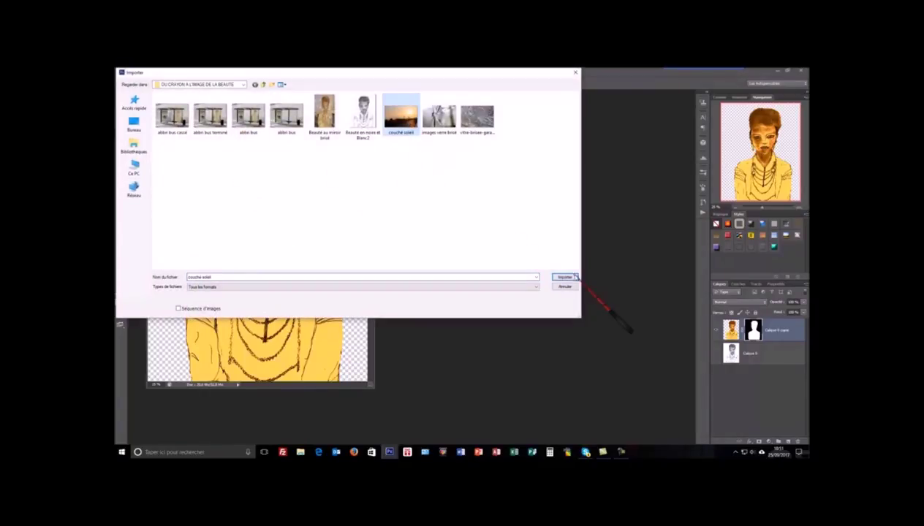
pyautogui.click(566, 278)
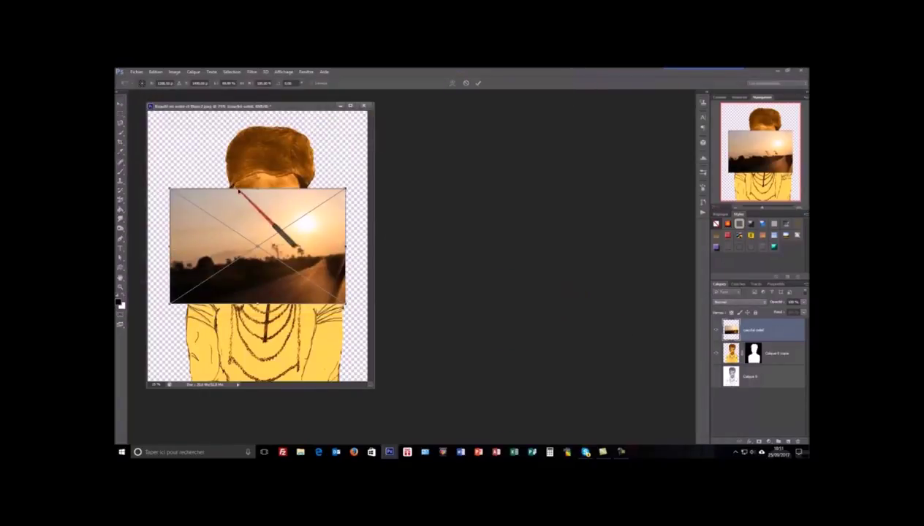
# Step: Stretch the placed sunset image on all four sides to fill the canvas, commit it, and centre the document window
pyautogui.moveTo(255, 189); pyautogui.dragTo(249, 113)
pyautogui.moveTo(257, 303); pyautogui.dragTo(283, 389)
pyautogui.moveTo(346, 244); pyautogui.dragTo(367, 246)
pyautogui.moveTo(169, 245); pyautogui.dragTo(151, 244)
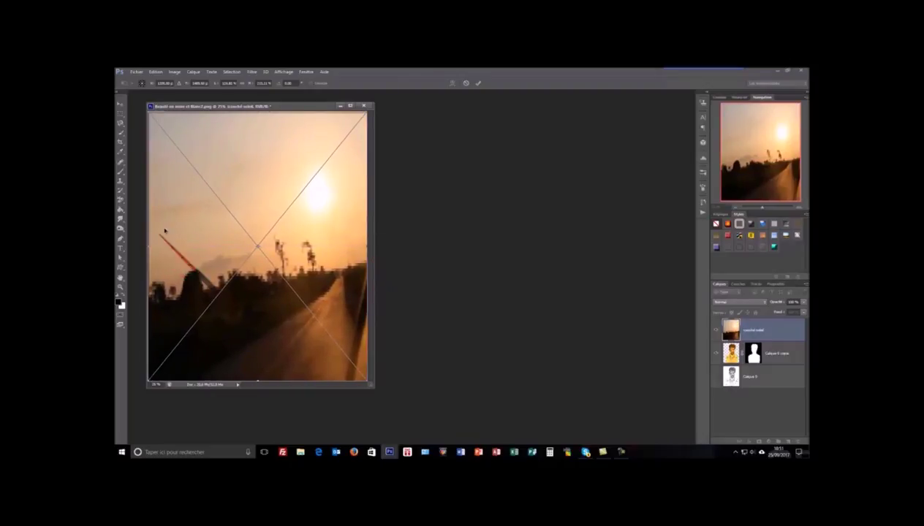
pyautogui.click(478, 84)
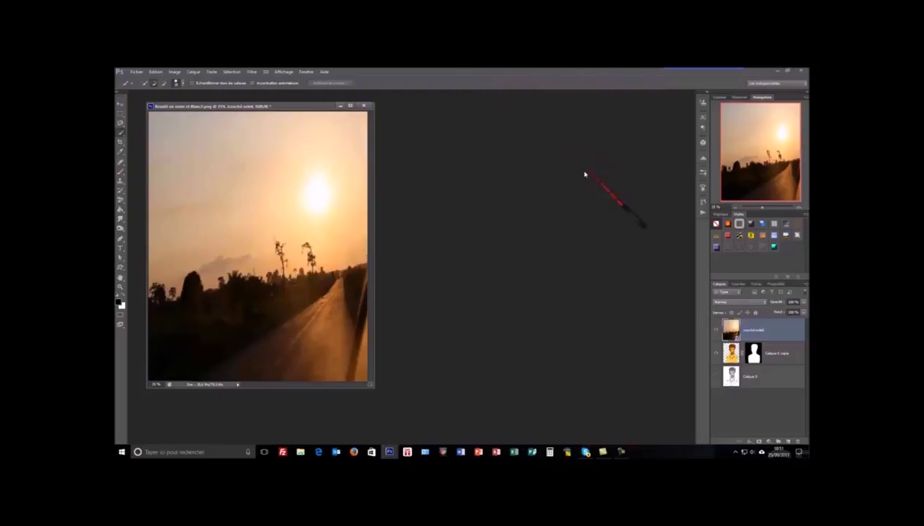
pyautogui.moveTo(284, 106); pyautogui.dragTo(421, 104)
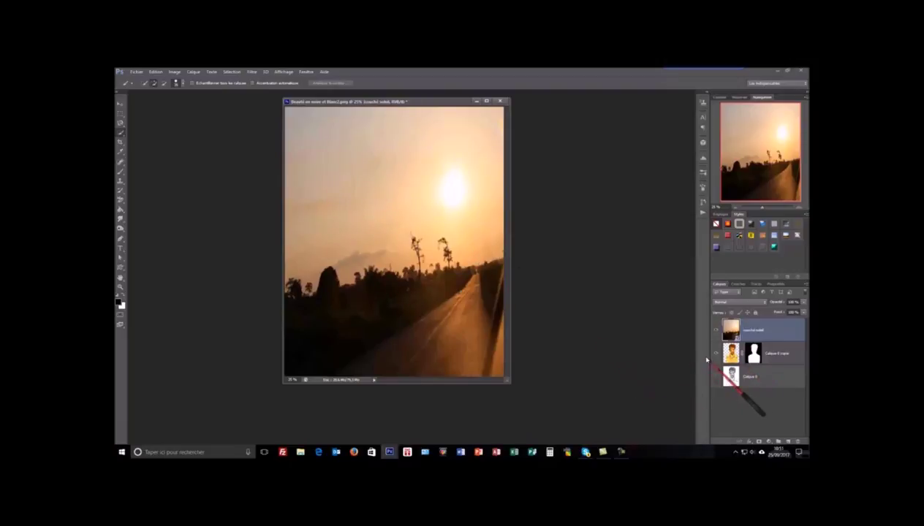
# Step: Move the silhouette mask from Calque 0 copie to the couché soleil layer and invert it
pyautogui.click(779, 285)
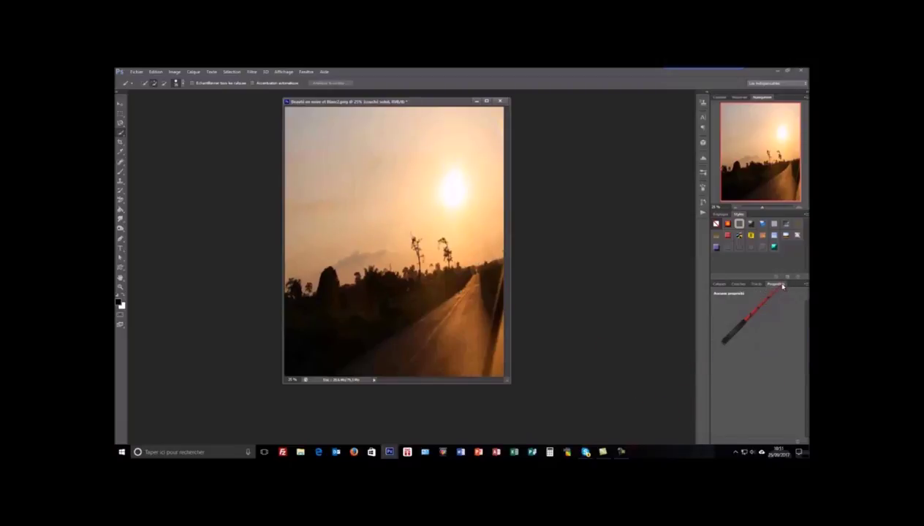
pyautogui.click(719, 284)
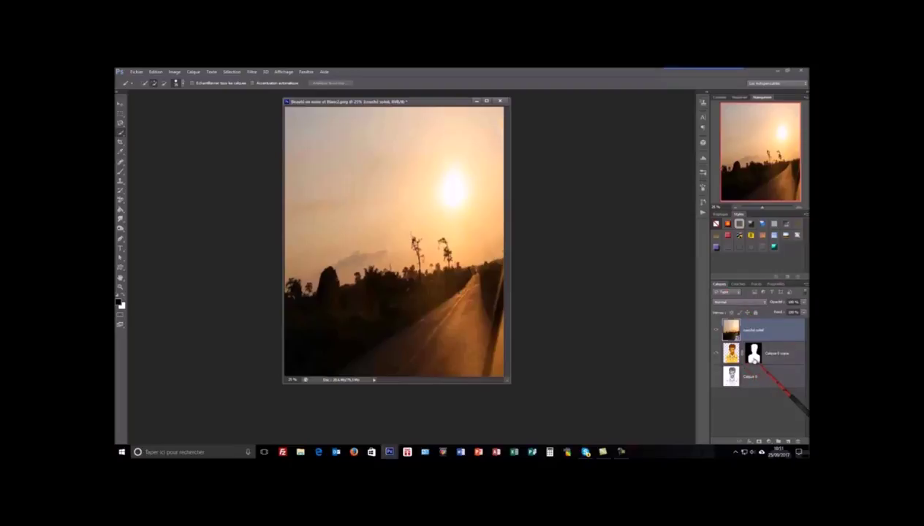
pyautogui.moveTo(757, 357); pyautogui.dragTo(757, 328)
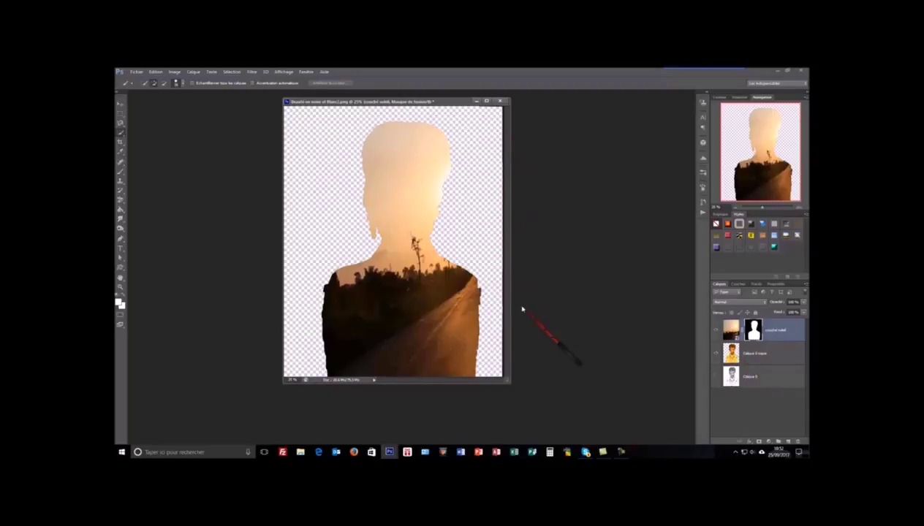
pyautogui.click(781, 285)
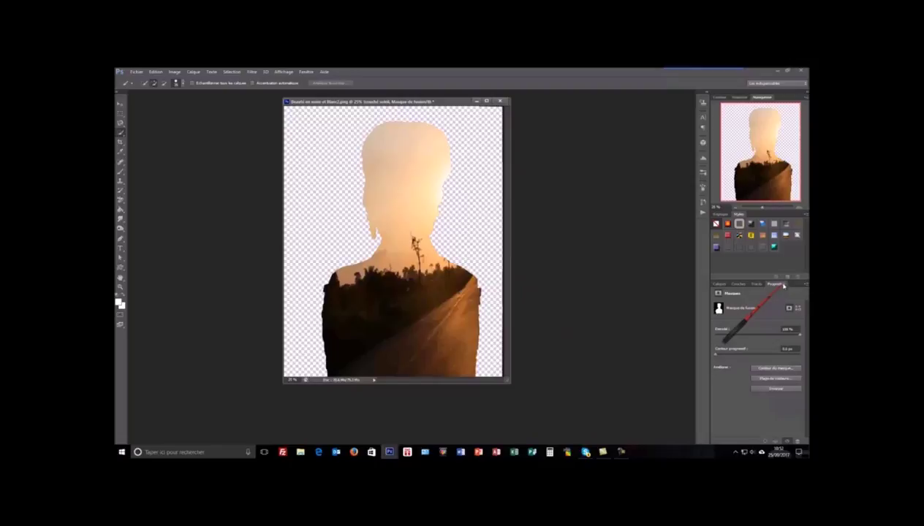
pyautogui.click(781, 389)
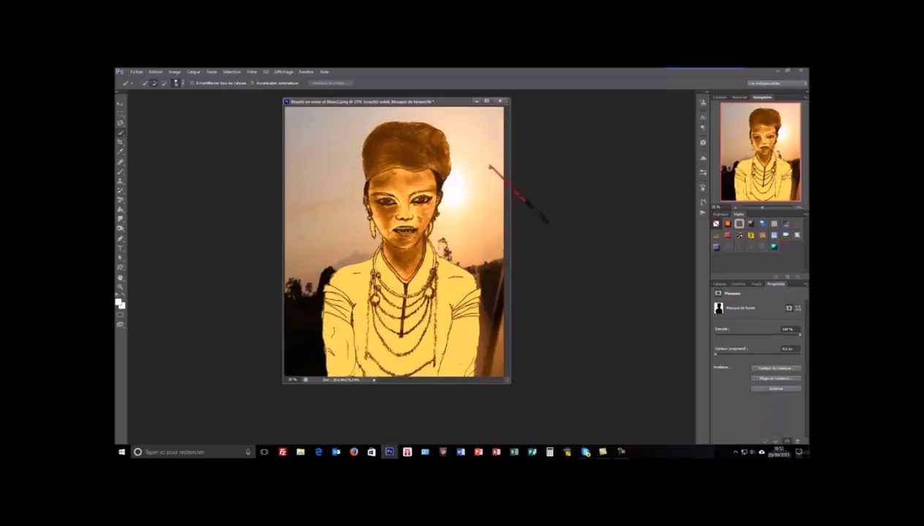
pyautogui.click(722, 285)
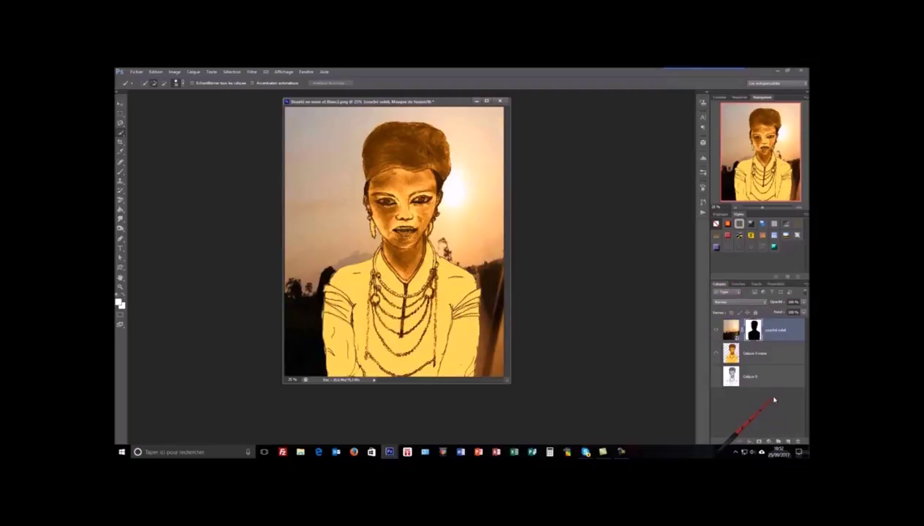
# Step: Select both of the woman's forearms on Calque 0 copie and start a Hue/Saturation adjustment on them with colourising (Redéfinir) enabled
pyautogui.click(738, 355)
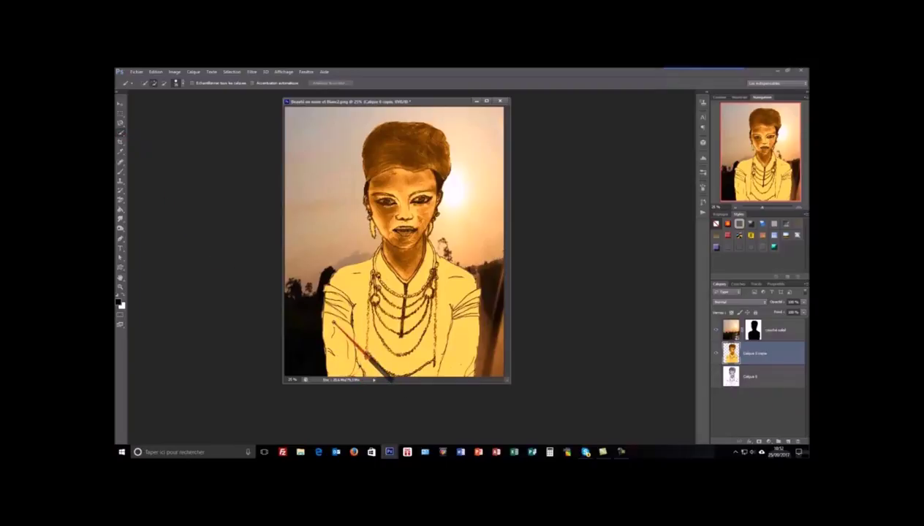
pyautogui.moveTo(336, 327); pyautogui.dragTo(342, 343)
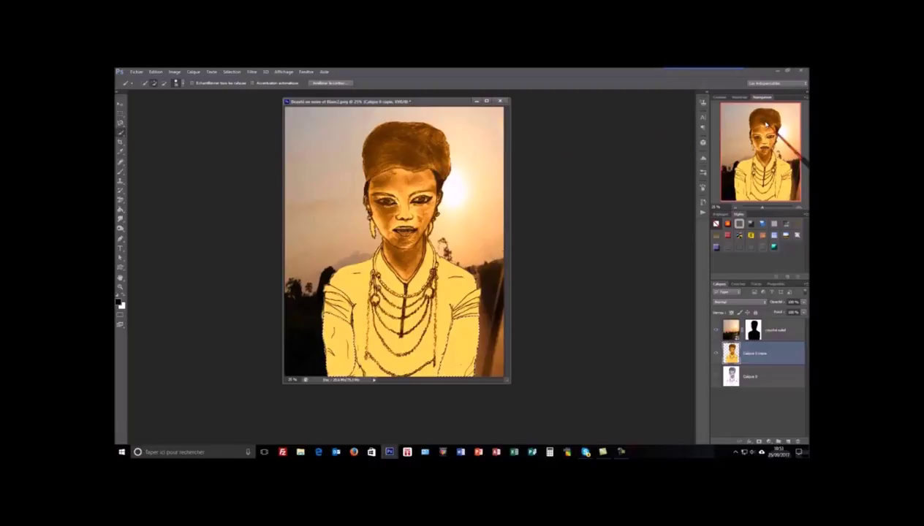
pyautogui.hotkey('ctrl', 'u')
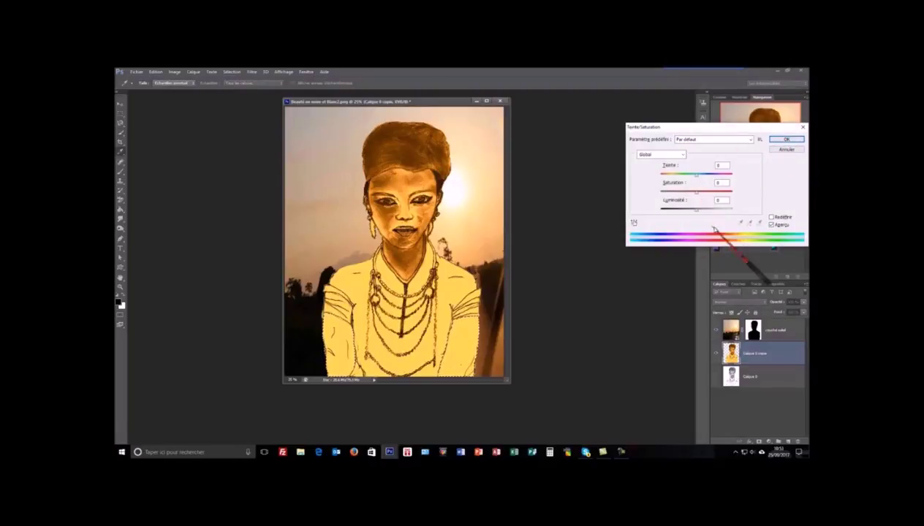
pyautogui.click(771, 217)
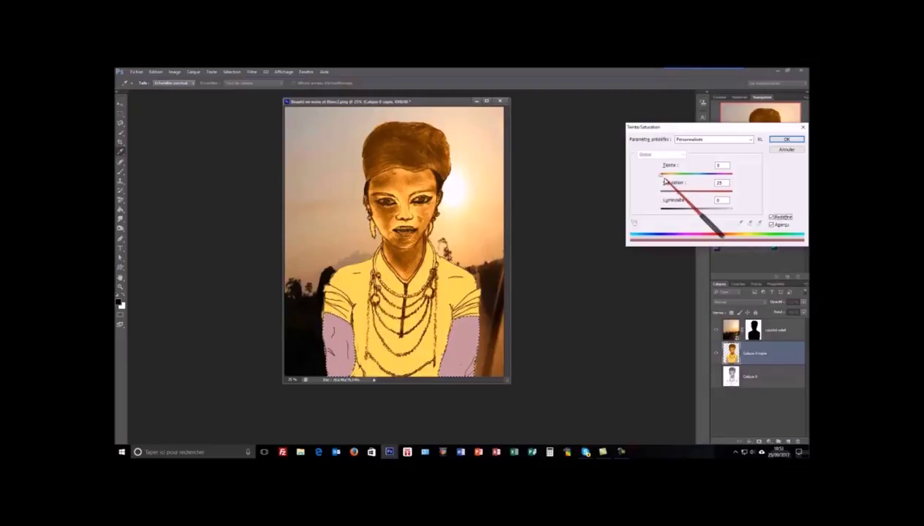
# Step: Set the forearms' hue to 48, saturation to 51 and lightness to -18
pyautogui.moveTo(659, 177)
pyautogui.mouseDown()
pyautogui.moveTo(702, 171)
pyautogui.moveTo(672, 174)
pyautogui.mouseUp()
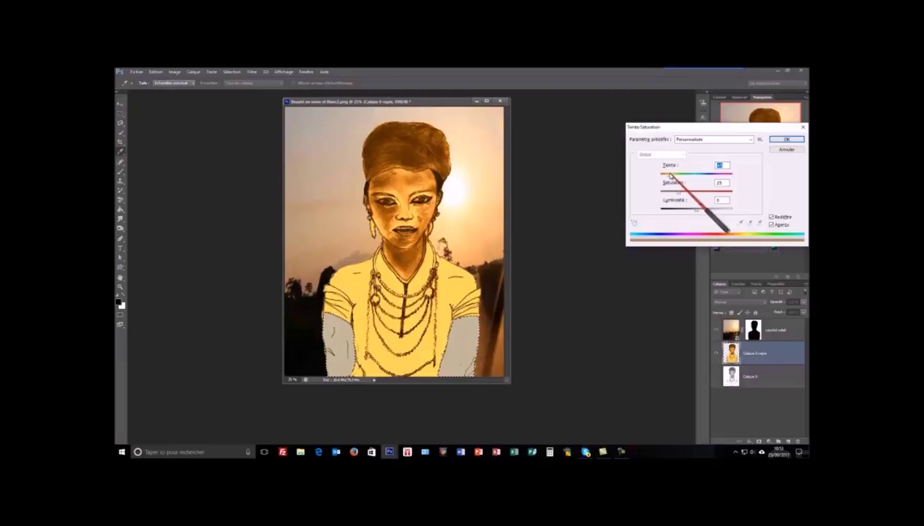
pyautogui.click(721, 165)
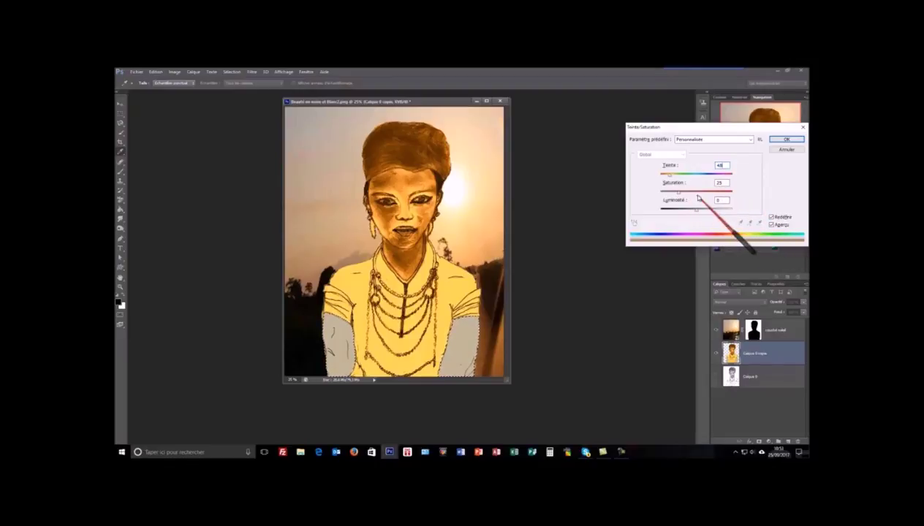
pyautogui.click(720, 183)
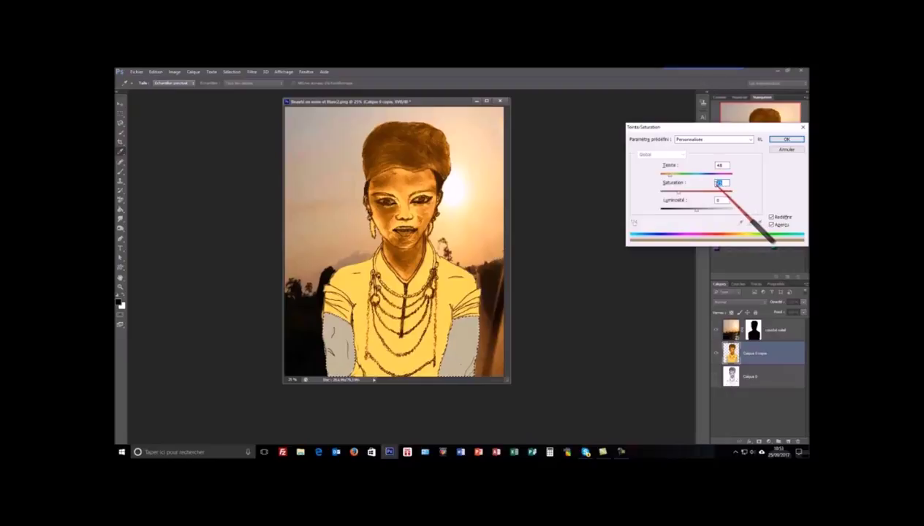
pyautogui.write('51')
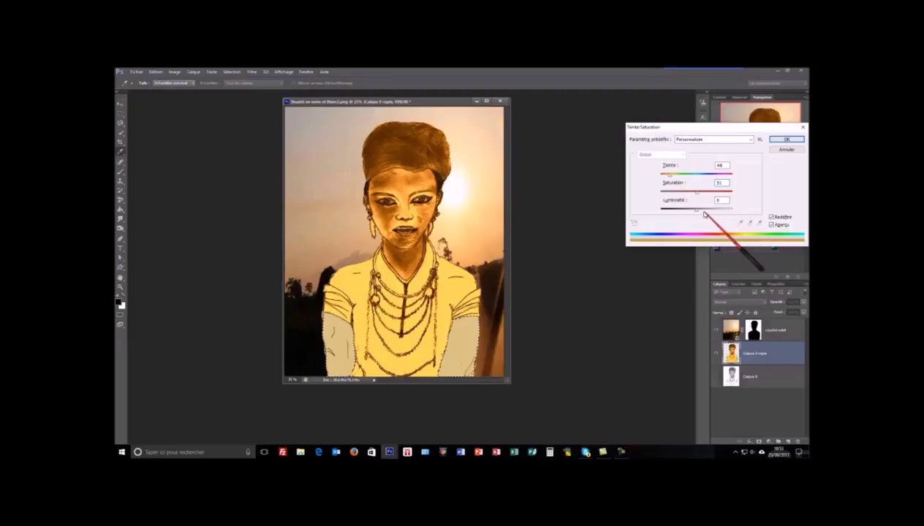
pyautogui.doubleClick(721, 201)
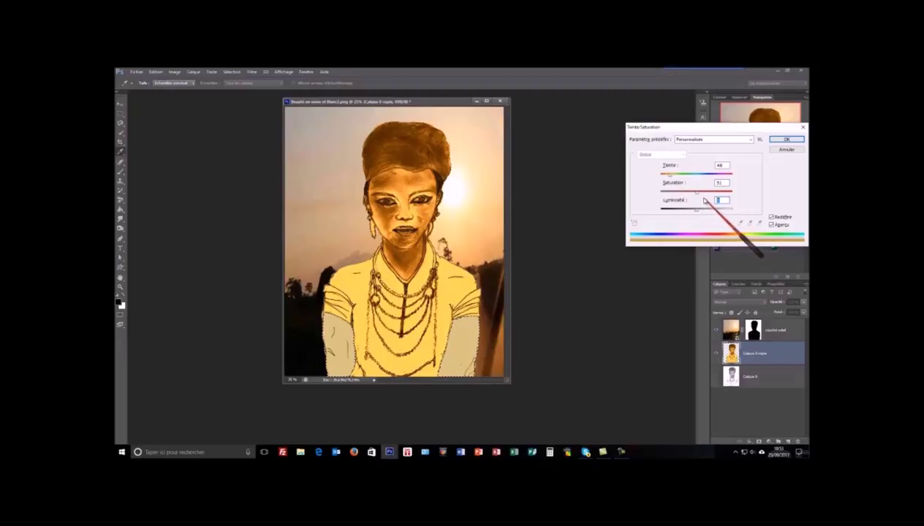
pyautogui.write('-1')
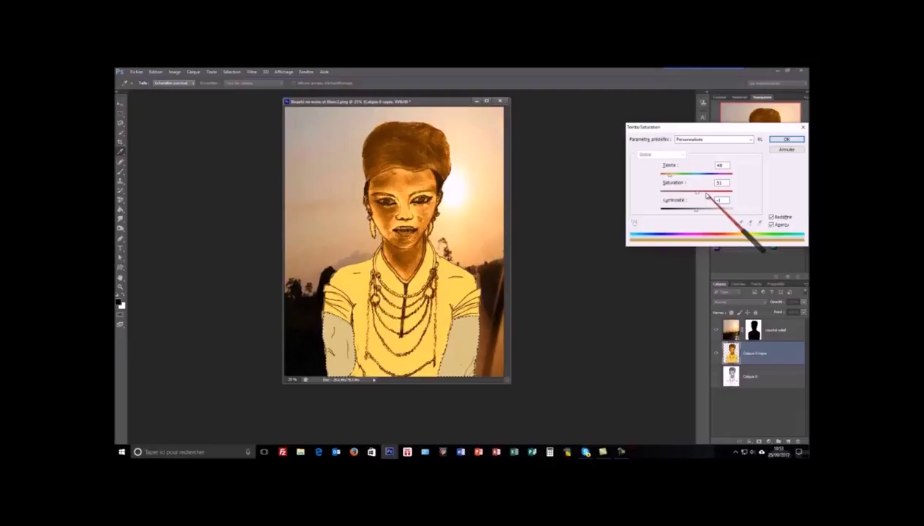
pyautogui.write('8')
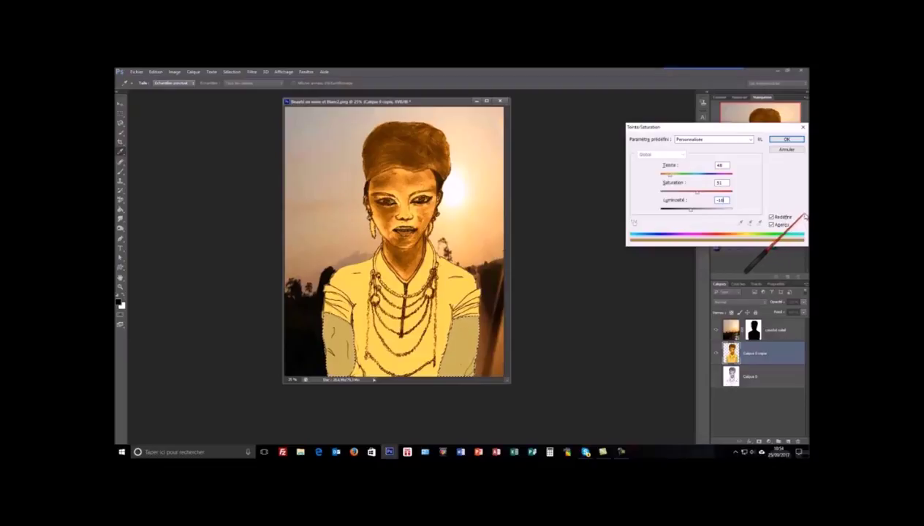
# Step: Raise the forearms' saturation to 61, shift their hue to a warm light brown skin tone, and apply the adjustment
pyautogui.click(723, 165)
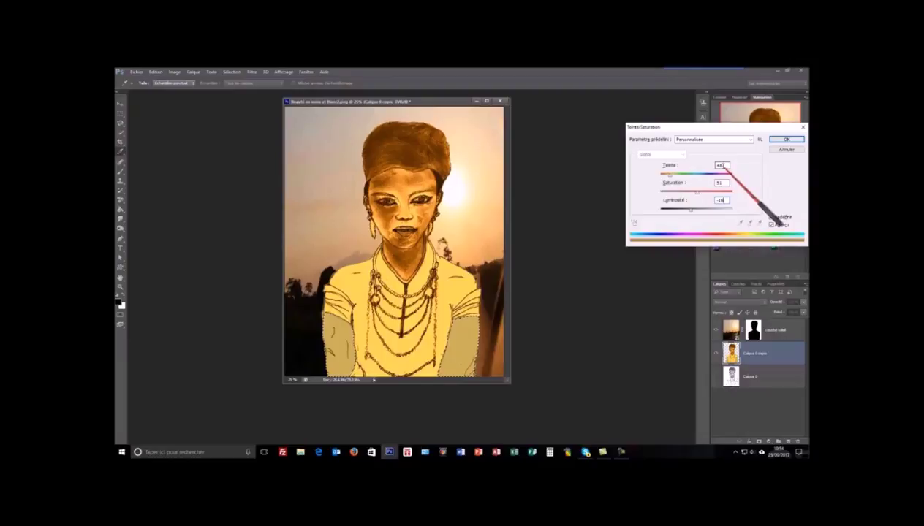
pyautogui.write('42')
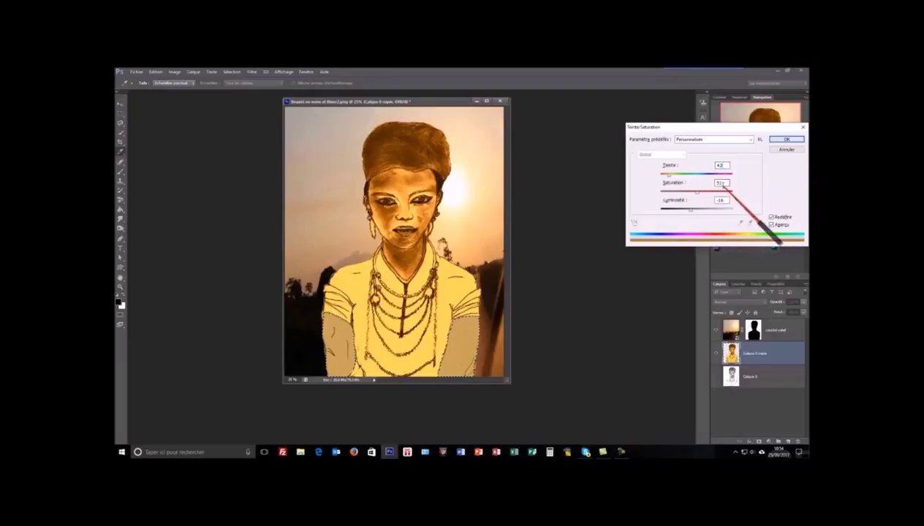
pyautogui.doubleClick(723, 183)
pyautogui.write('58')
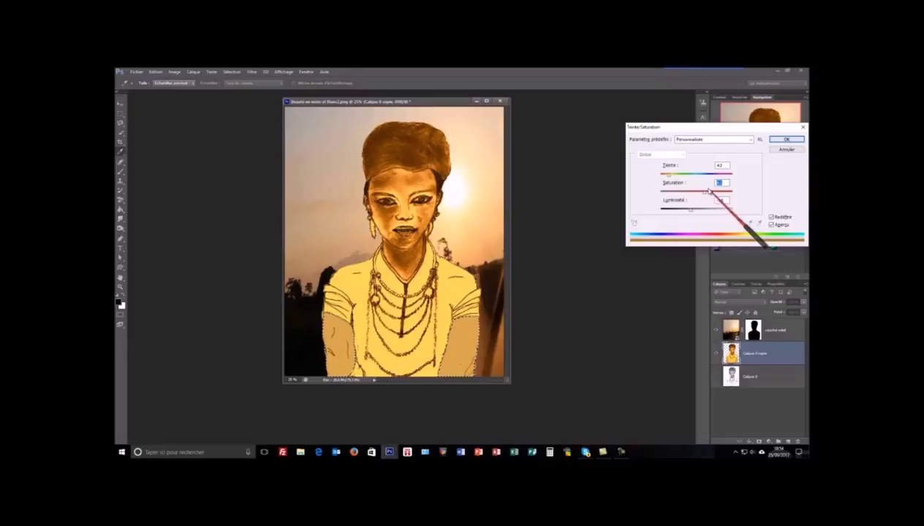
pyautogui.moveTo(672, 176); pyautogui.dragTo(668, 179)
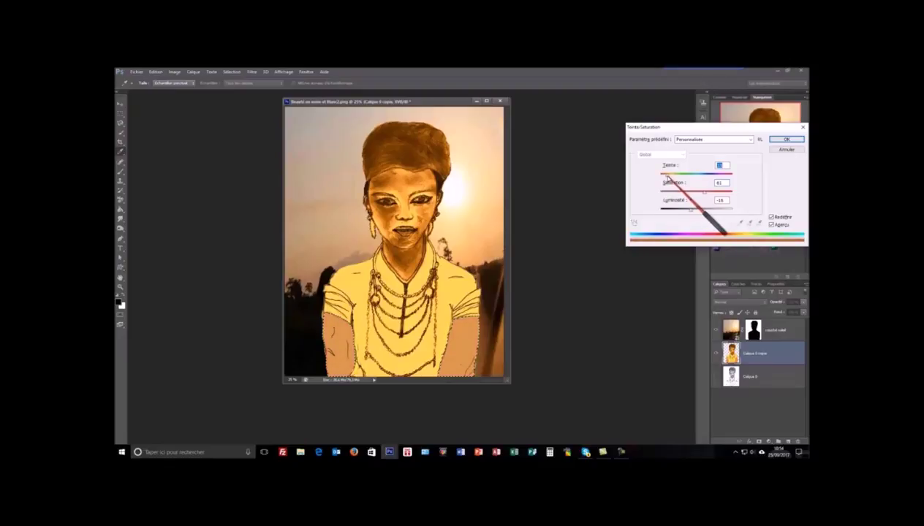
pyautogui.moveTo(666, 178); pyautogui.dragTo(668, 179)
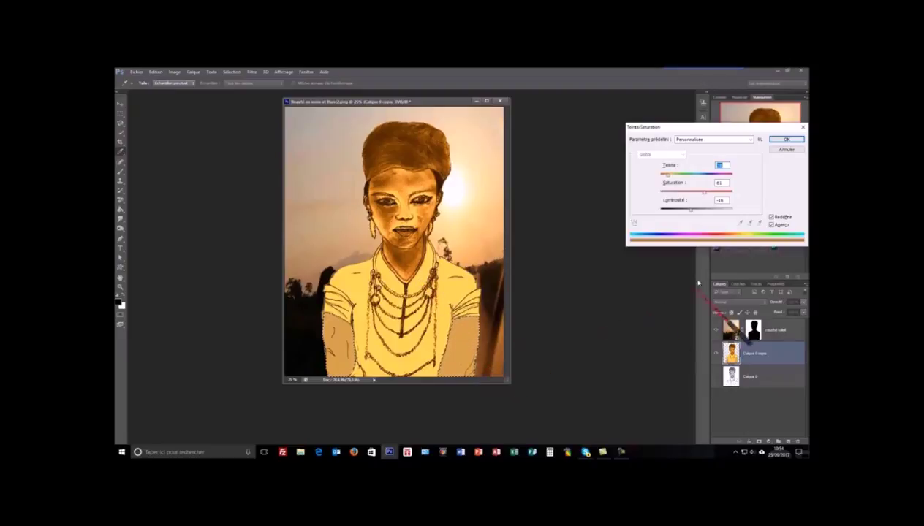
pyautogui.click(787, 139)
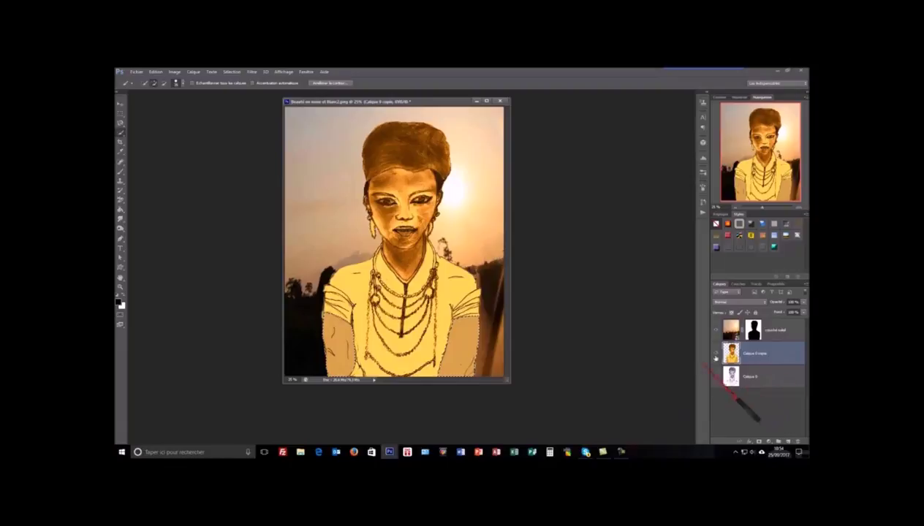
# Step: Merge the visible layers into one, leaving the hidden Calque 0 separate, and clear the forearm selection
pyautogui.rightClick(779, 358)
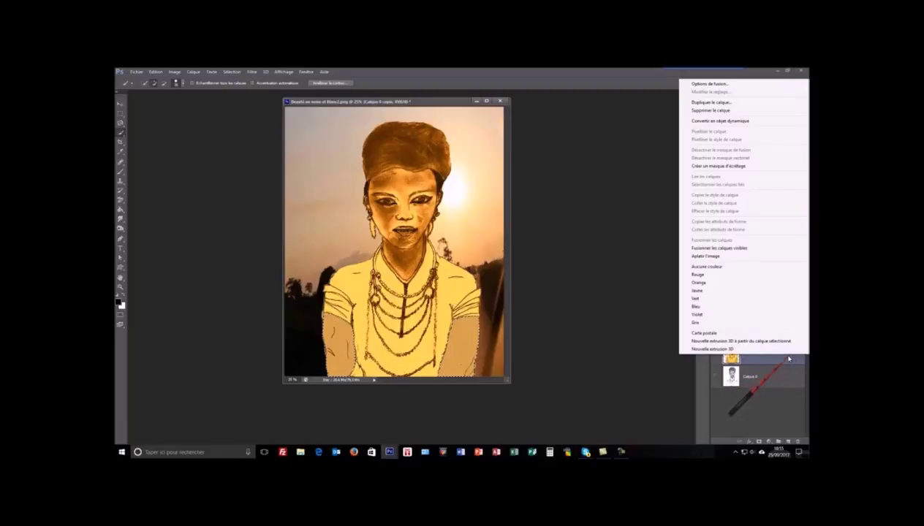
pyautogui.click(744, 249)
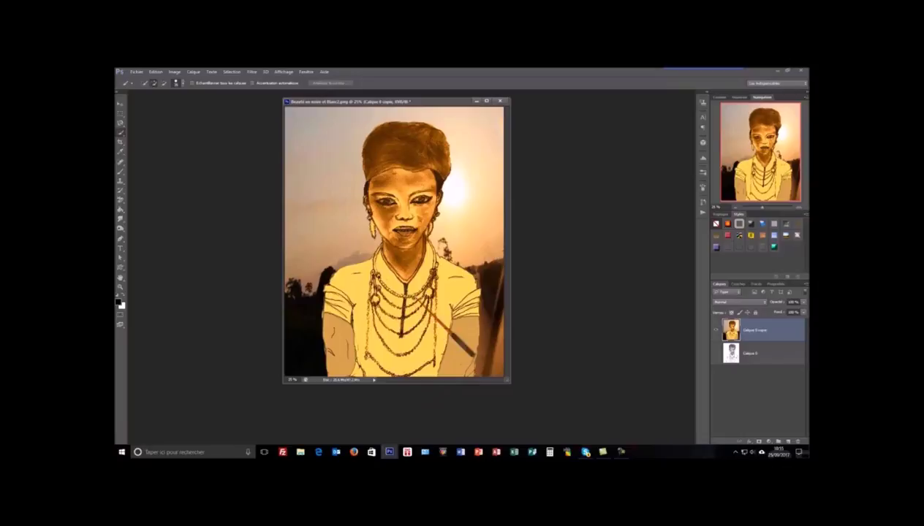
# Step: Set the foreground colour to bright red (f60b0b) and add an empty layer above Calque 0 copie
pyautogui.click(119, 300)
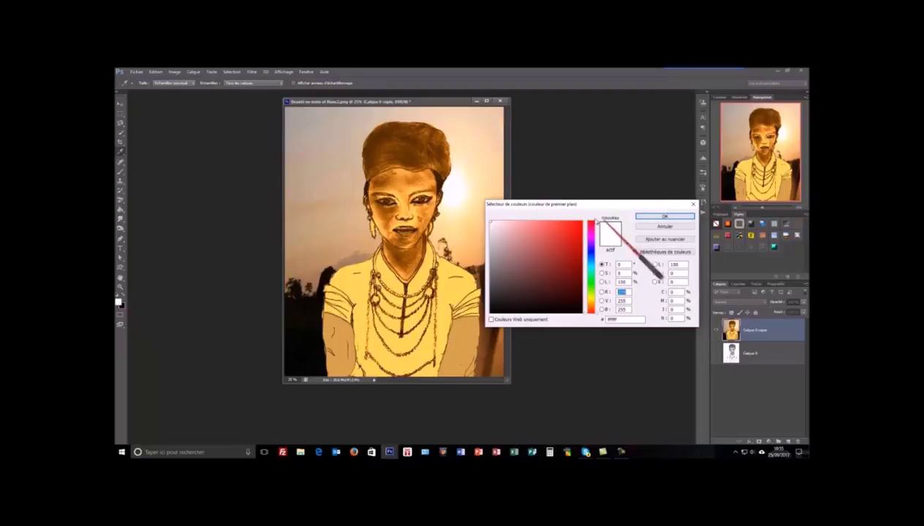
pyautogui.click(578, 224)
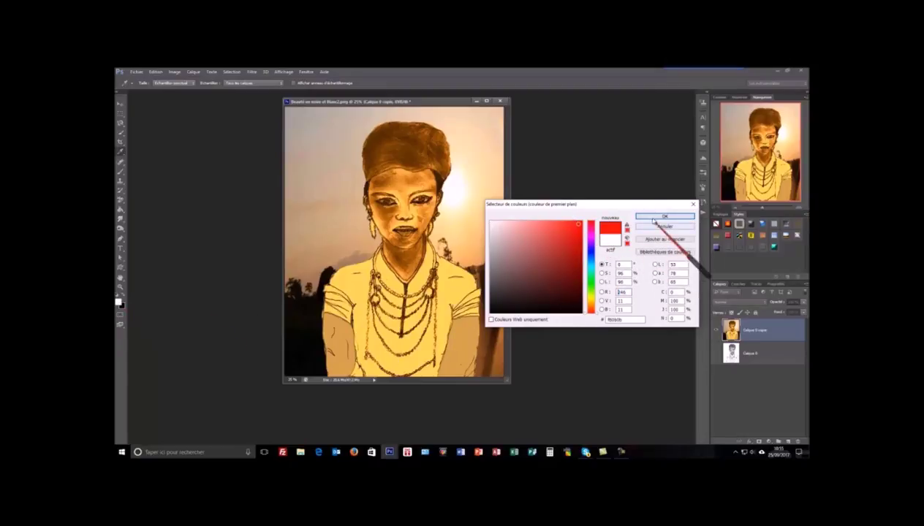
pyautogui.click(658, 217)
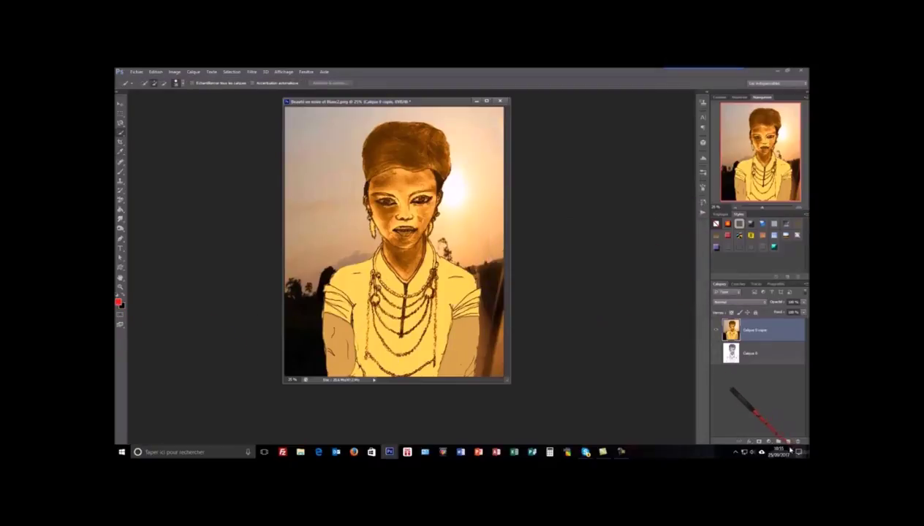
pyautogui.click(789, 442)
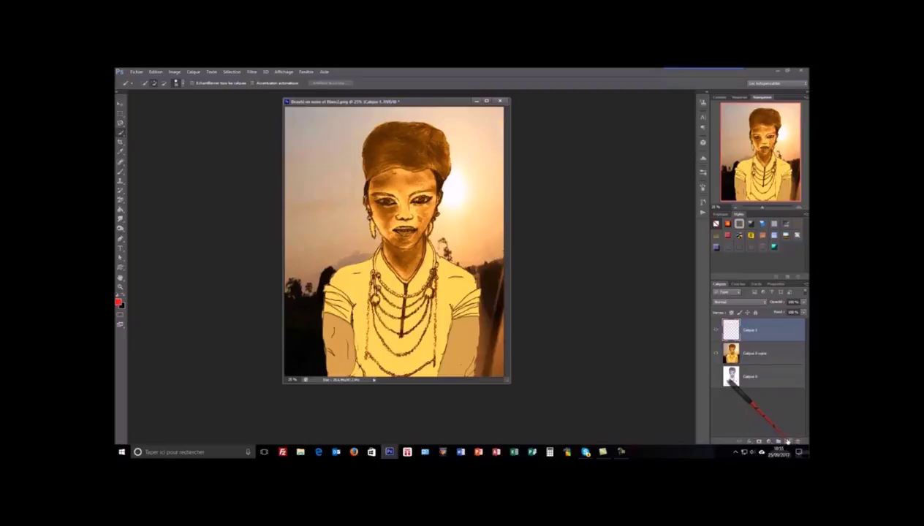
# Step: Paint some of the woman's necklace strands red on Calque 0 copie with the Brush tool
pyautogui.click(746, 354)
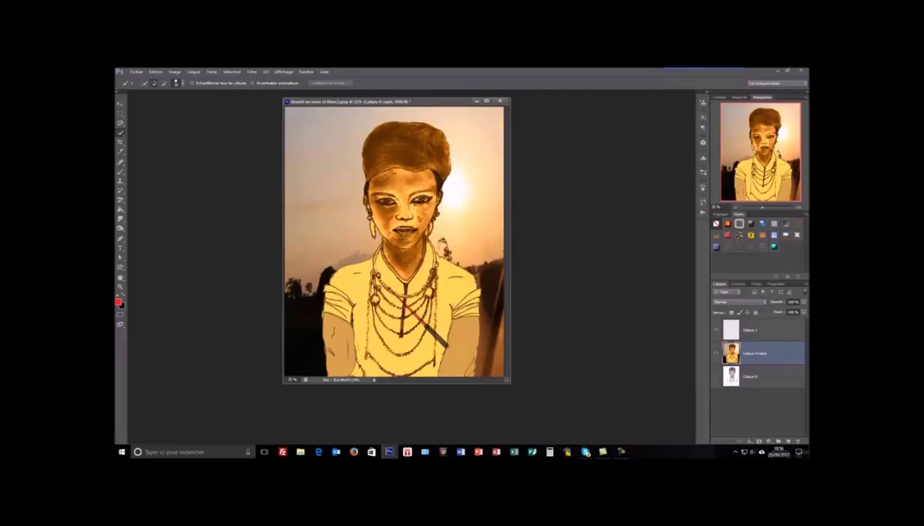
pyautogui.click(182, 84)
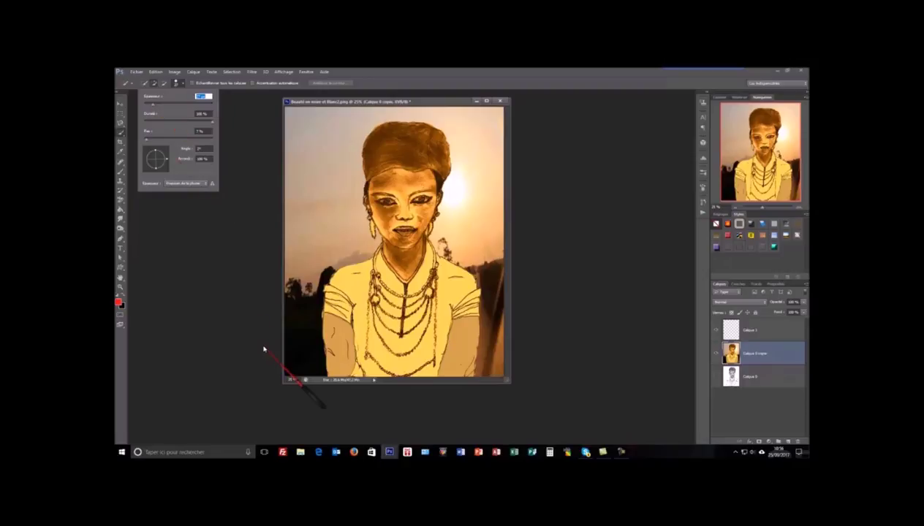
pyautogui.click(238, 327)
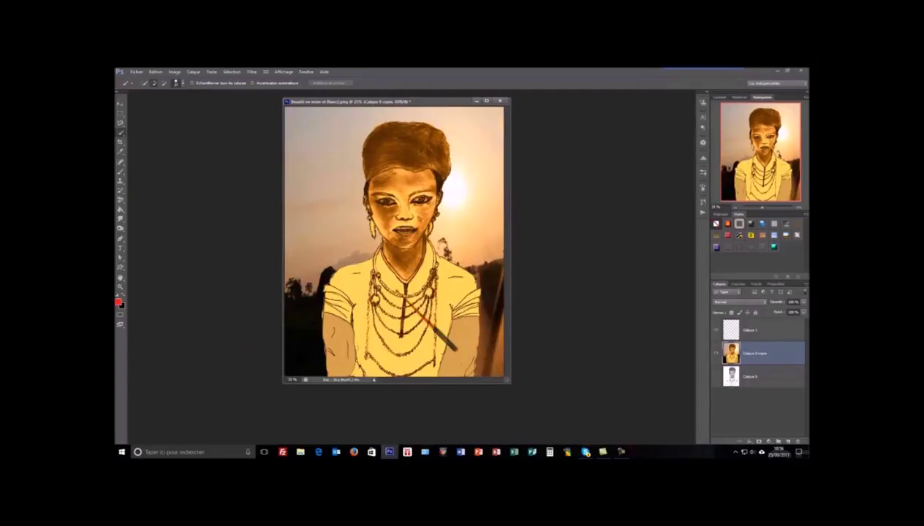
pyautogui.click(381, 280)
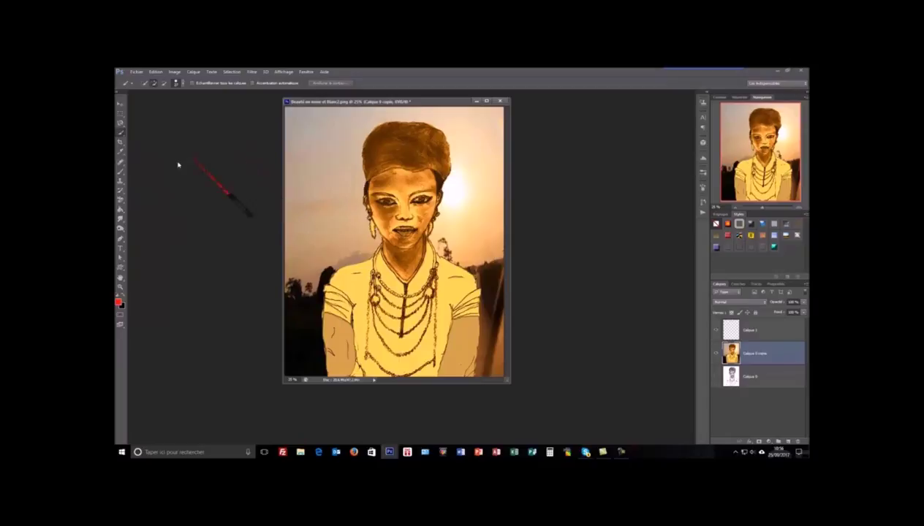
pyautogui.click(120, 171)
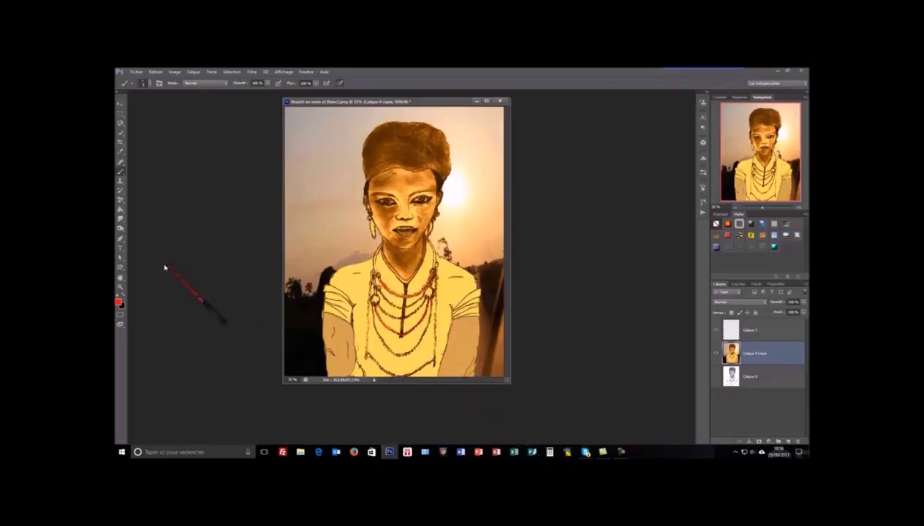
# Step: Set the foreground colour to blue (0b6ef6) and paint the necklace strands between the red ones
pyautogui.click(118, 301)
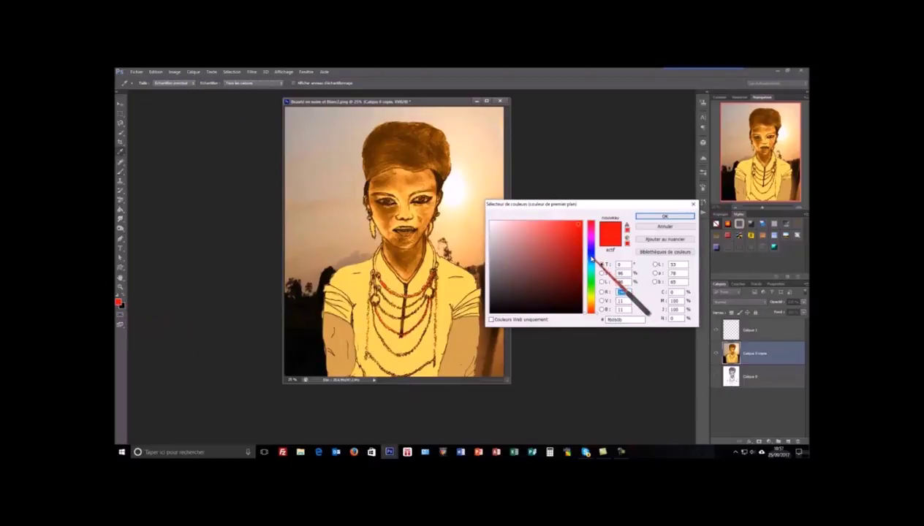
pyautogui.click(592, 256)
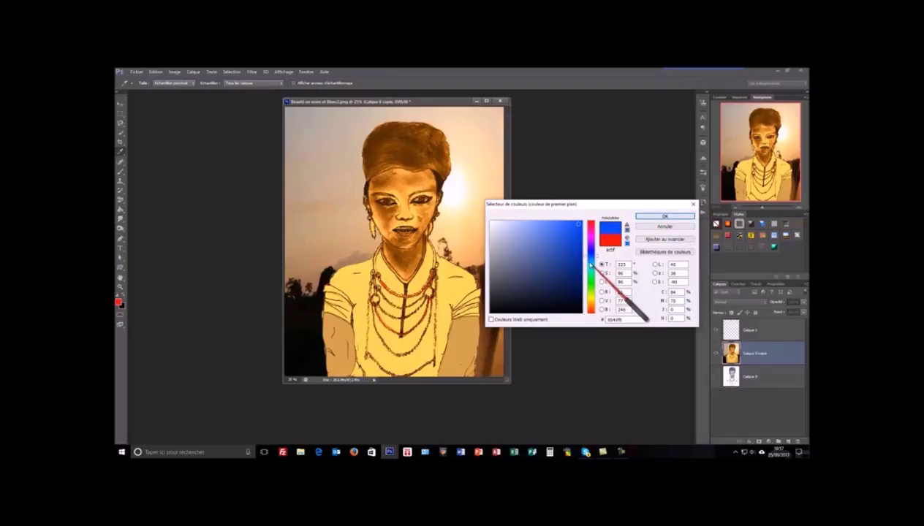
pyautogui.moveTo(590, 265); pyautogui.dragTo(589, 260)
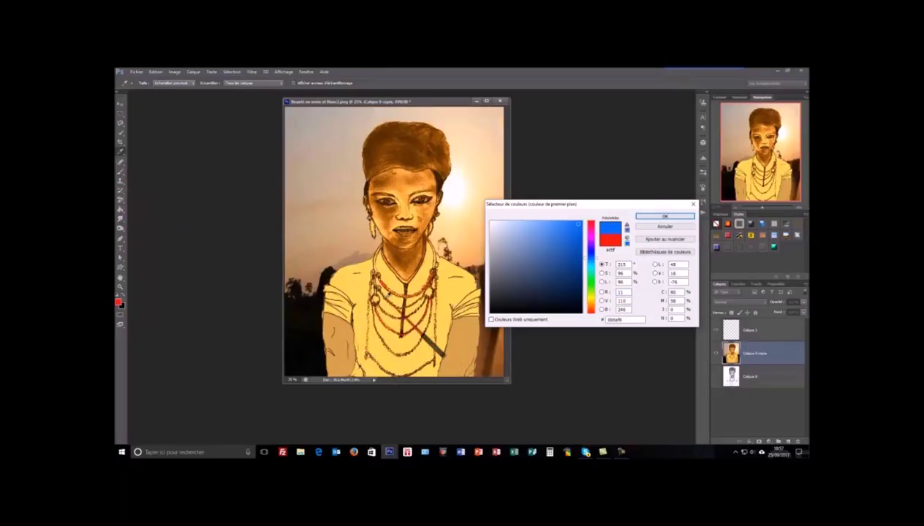
pyautogui.click(683, 216)
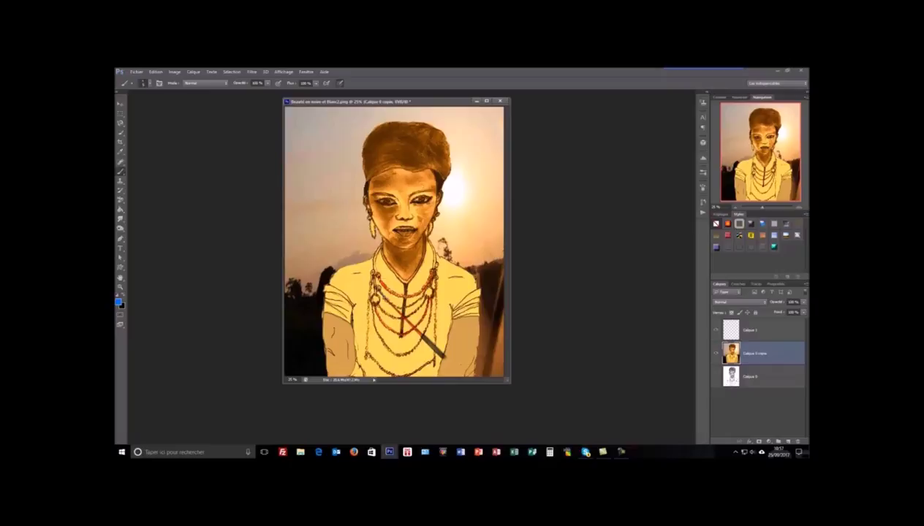
pyautogui.moveTo(414, 329); pyautogui.dragTo(441, 334)
pyautogui.moveTo(415, 303)
pyautogui.mouseDown()
pyautogui.moveTo(402, 308)
pyautogui.moveTo(418, 300)
pyautogui.mouseUp()
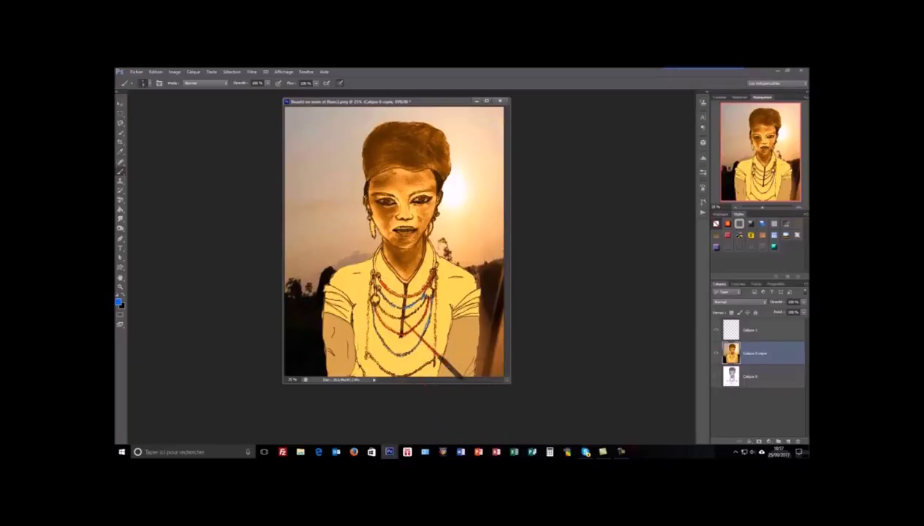
# Step: Set the foreground colour to a bright green and paint further necklace strands with the Brush tool
pyautogui.click(119, 302)
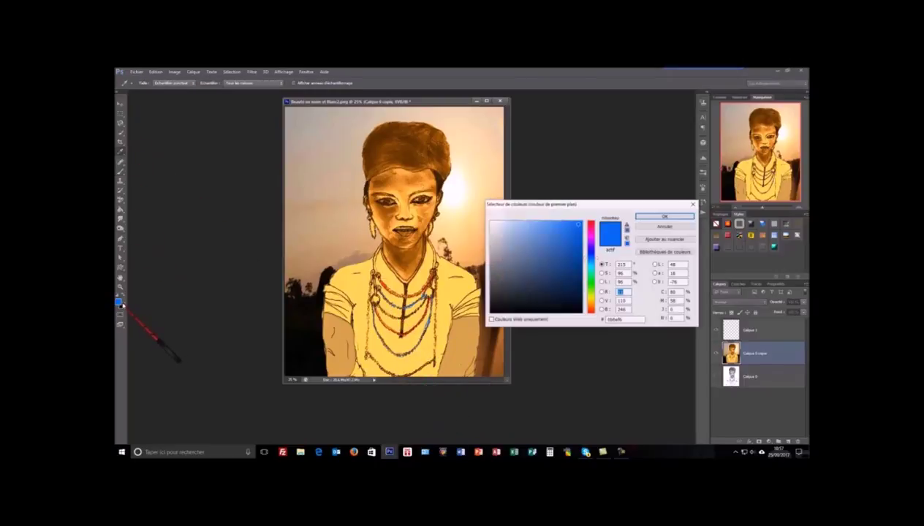
pyautogui.click(592, 280)
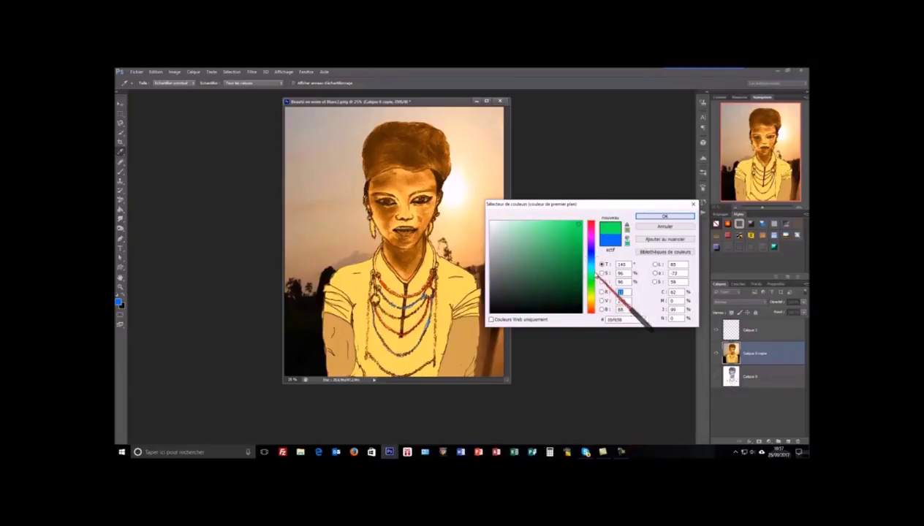
pyautogui.click(651, 216)
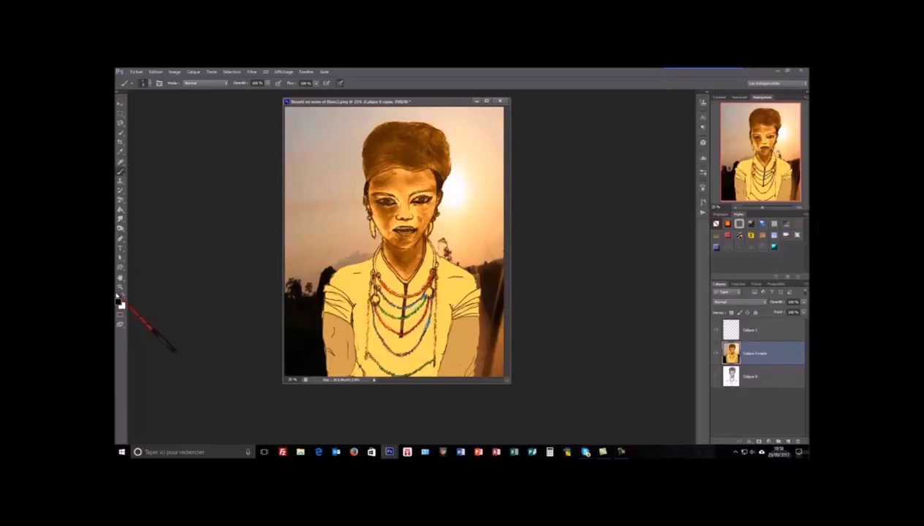
# Step: Set the foreground colour to light cyan, adjust the brush size and paint the irises of both eyes
pyautogui.click(122, 297)
pyautogui.click(118, 301)
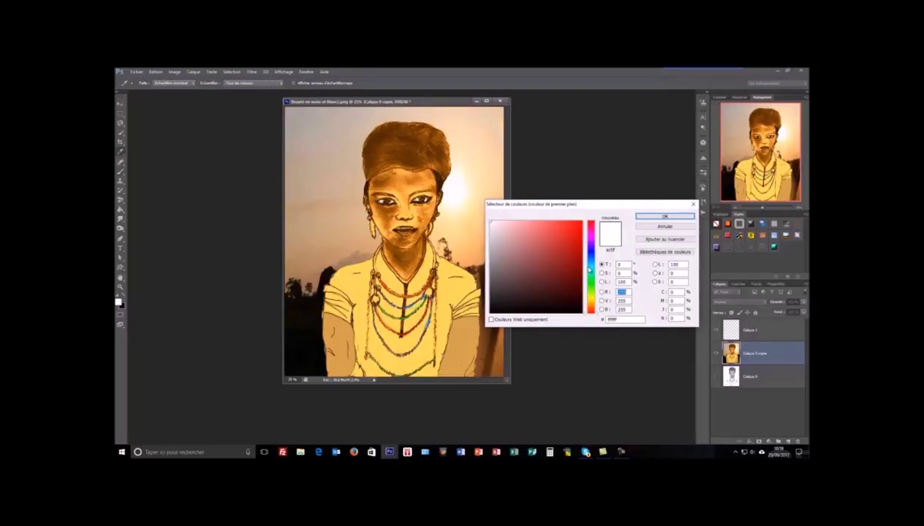
pyautogui.click(590, 267)
pyautogui.click(532, 221)
pyautogui.click(690, 221)
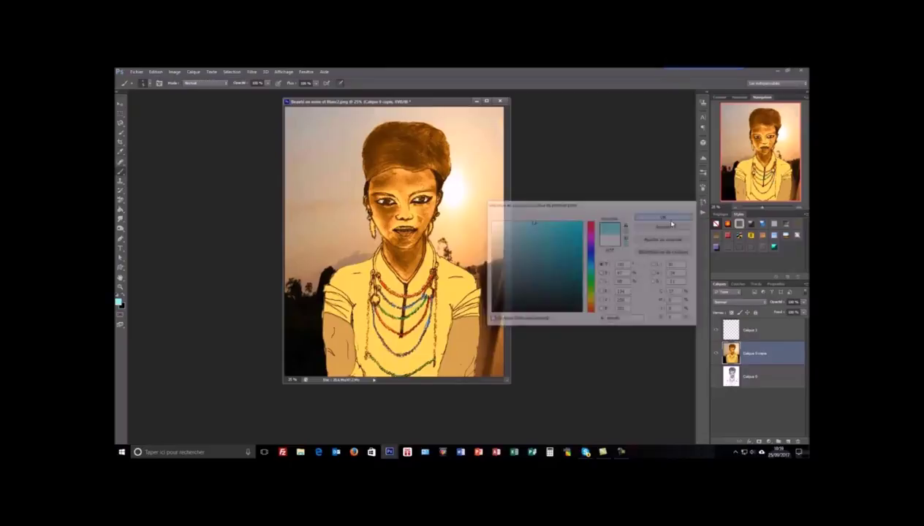
pyautogui.click(146, 84)
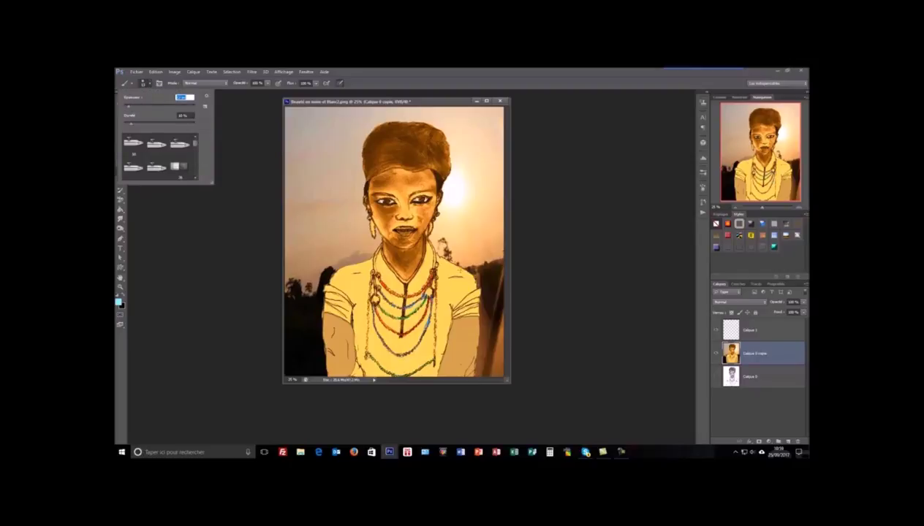
pyautogui.press('Return')
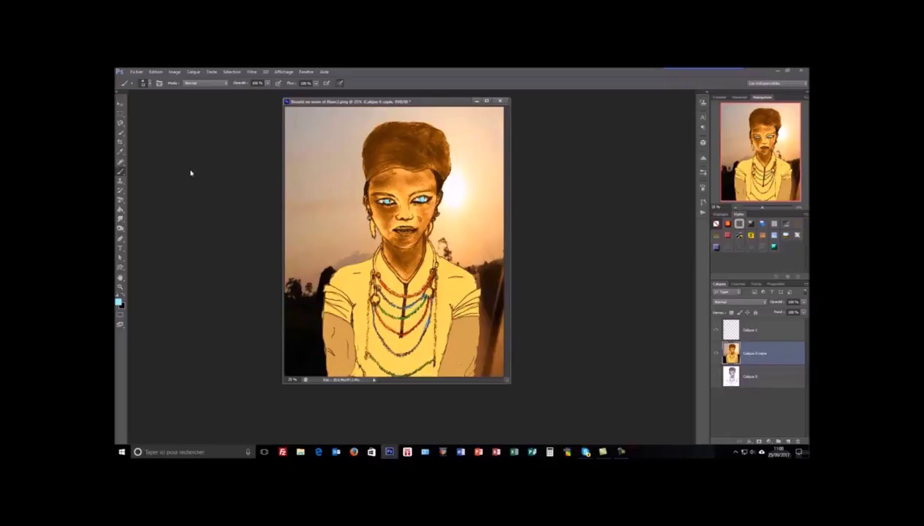
# Step: Make black the foreground colour and redraw the dark details of the eyes, adjusting the brush size
pyautogui.click(124, 297)
pyautogui.click(150, 85)
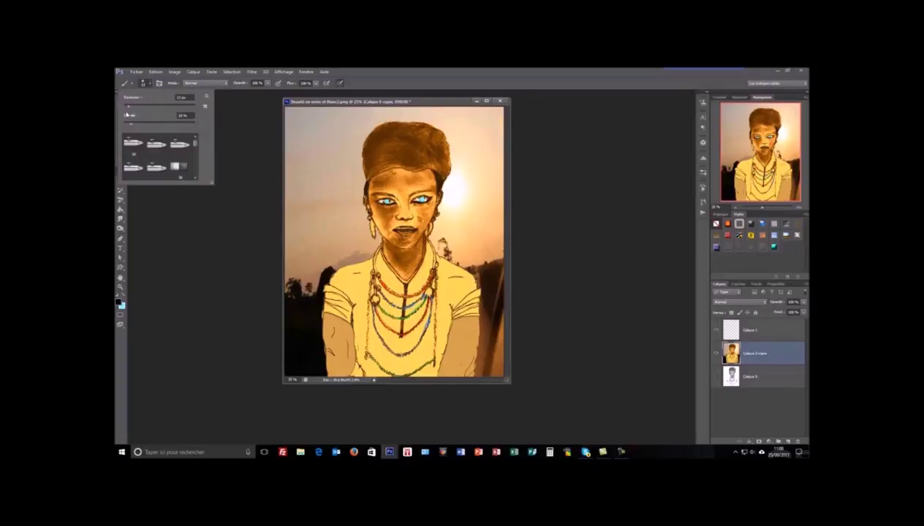
pyautogui.click(127, 107)
pyautogui.press('Return')
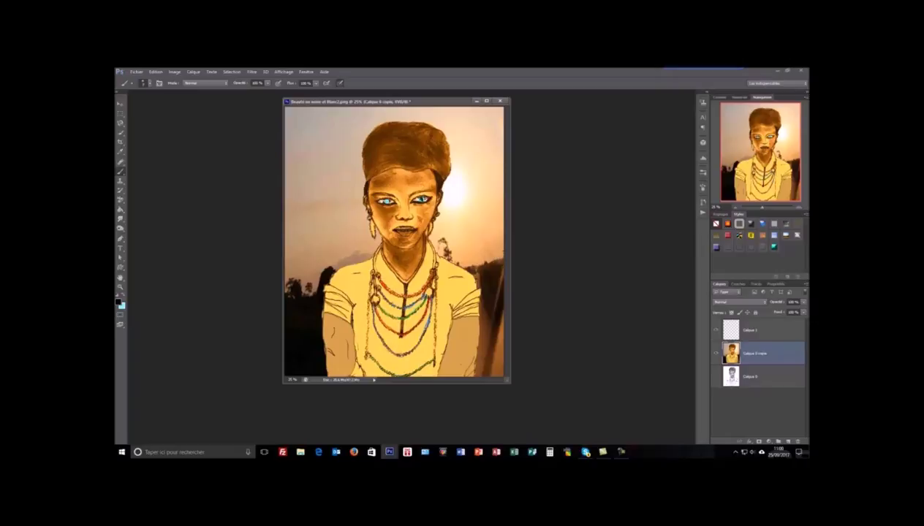
pyautogui.click(151, 85)
pyautogui.click(134, 106)
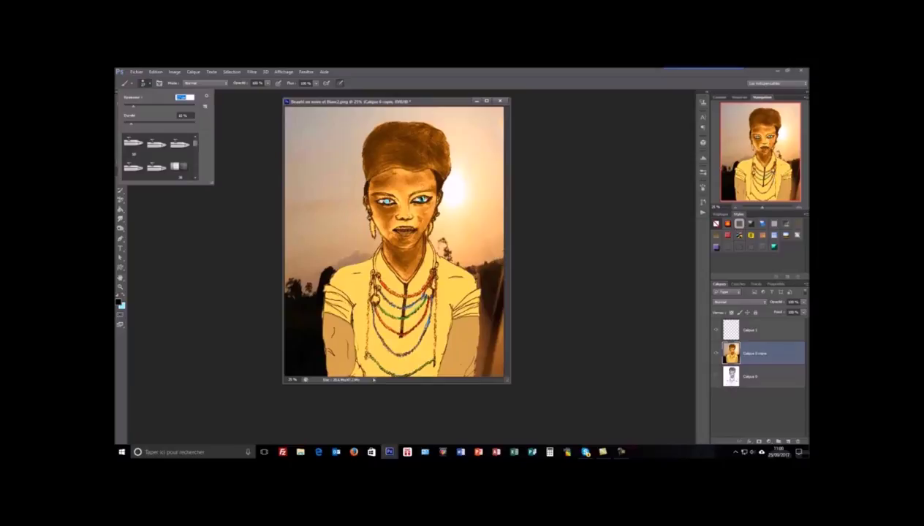
pyautogui.press('Return')
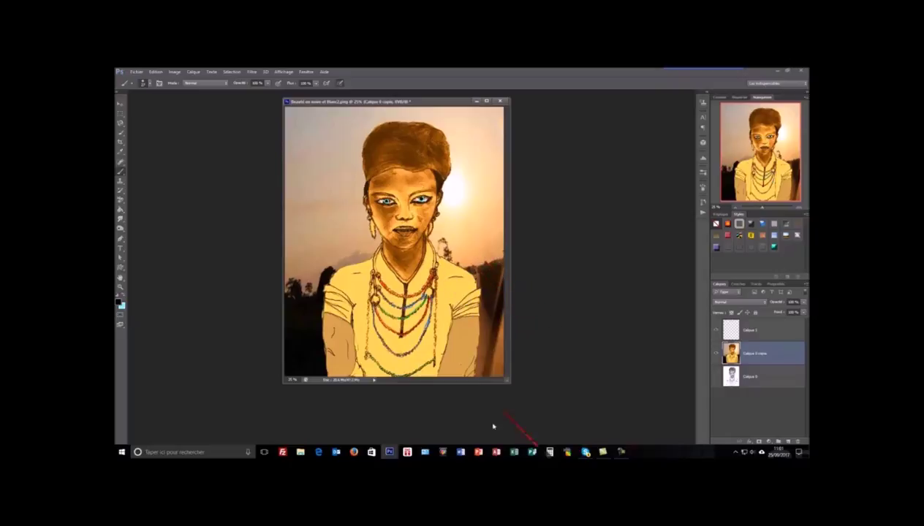
# Step: Set the foreground colour to pink (faa5a5) and try it on the lips
pyautogui.click(120, 305)
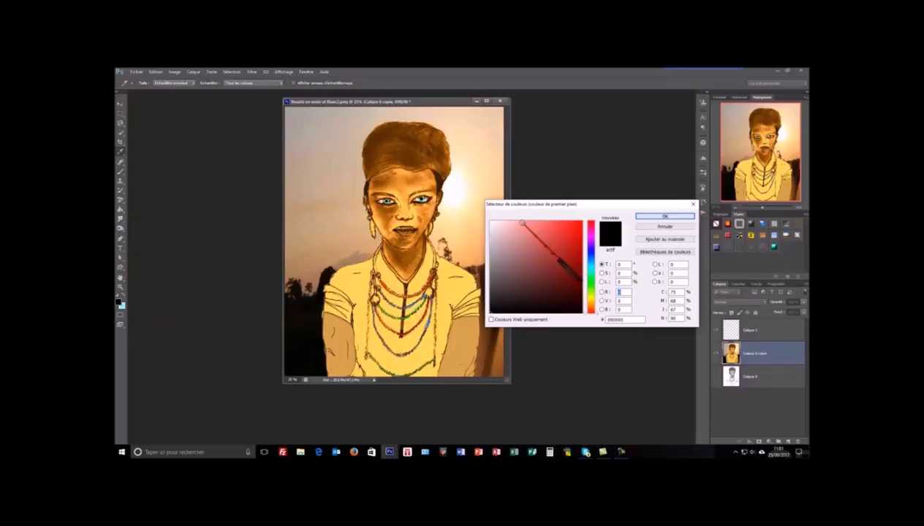
pyautogui.click(521, 222)
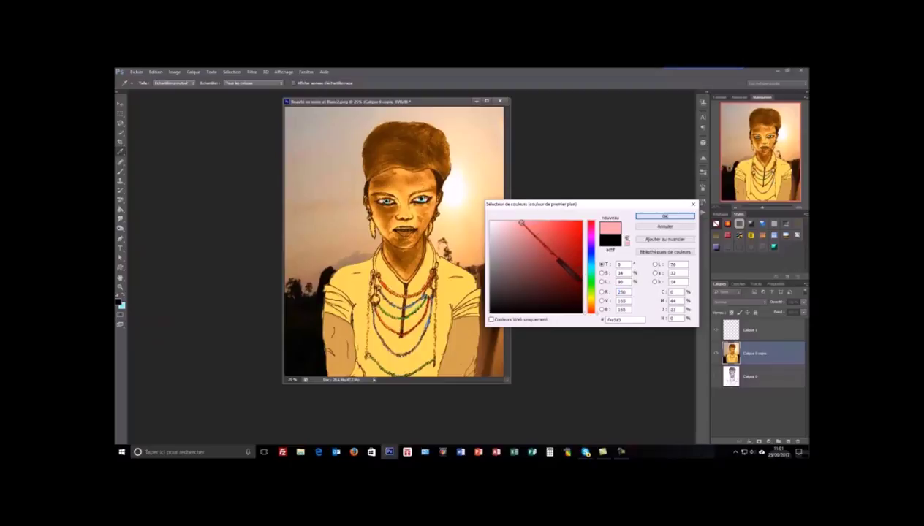
pyautogui.click(687, 218)
pyautogui.moveTo(398, 232); pyautogui.dragTo(406, 236)
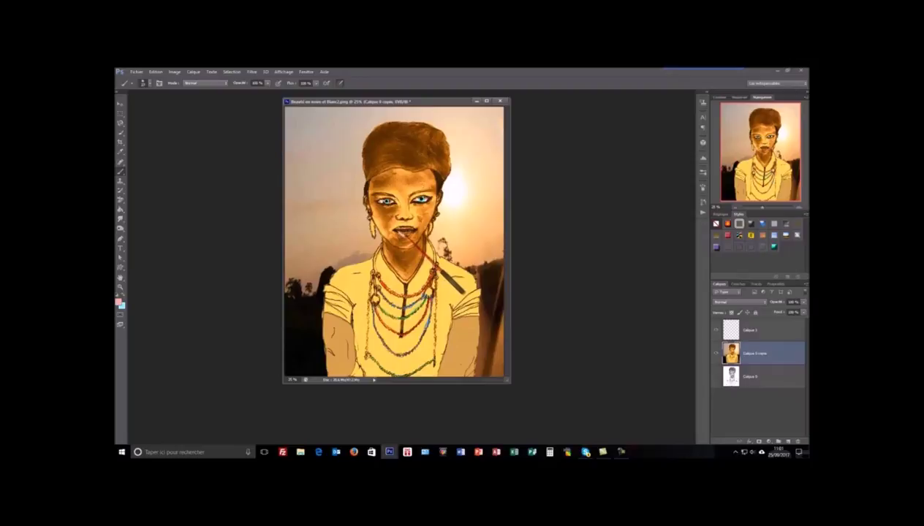
# Step: Lighten the foreground colour to a paler pink
pyautogui.click(120, 302)
pyautogui.click(513, 223)
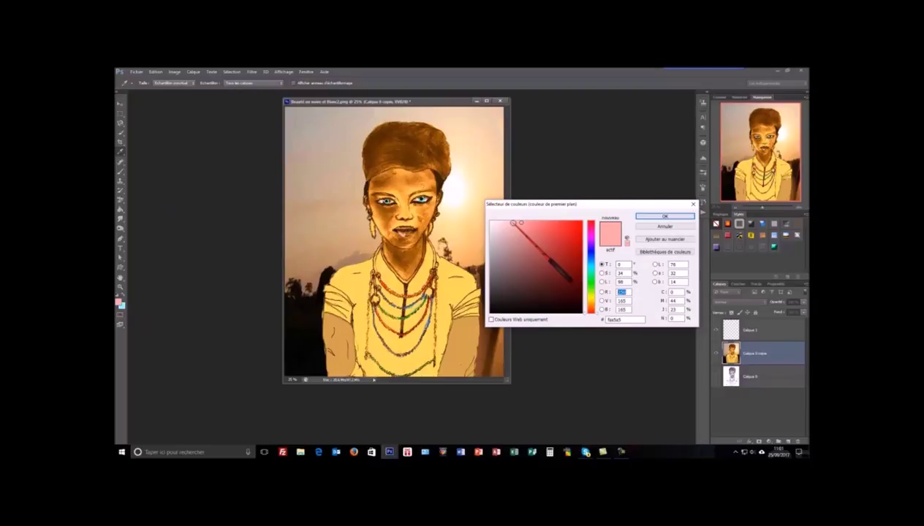
pyautogui.click(690, 219)
# Step: Try painting the lips pale pink, and undo the brush strokes
pyautogui.moveTo(414, 234); pyautogui.dragTo(404, 235)
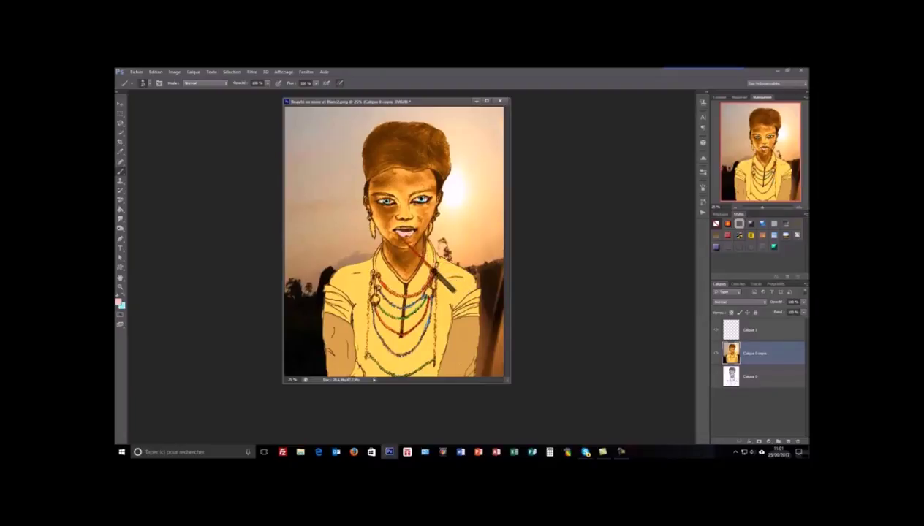
pyautogui.click(150, 84)
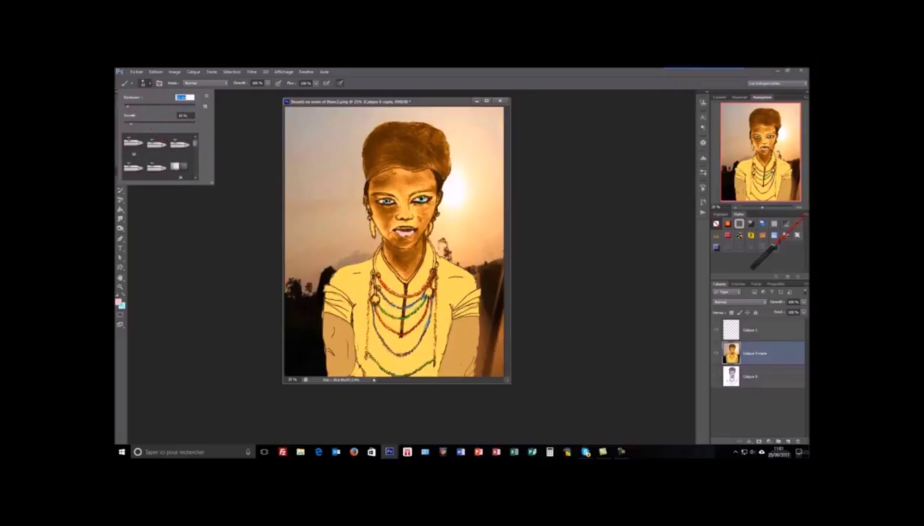
pyautogui.hotkey('ctrl', 'alt', 'z')
pyautogui.hotkey('ctrl', 'alt', 'z')
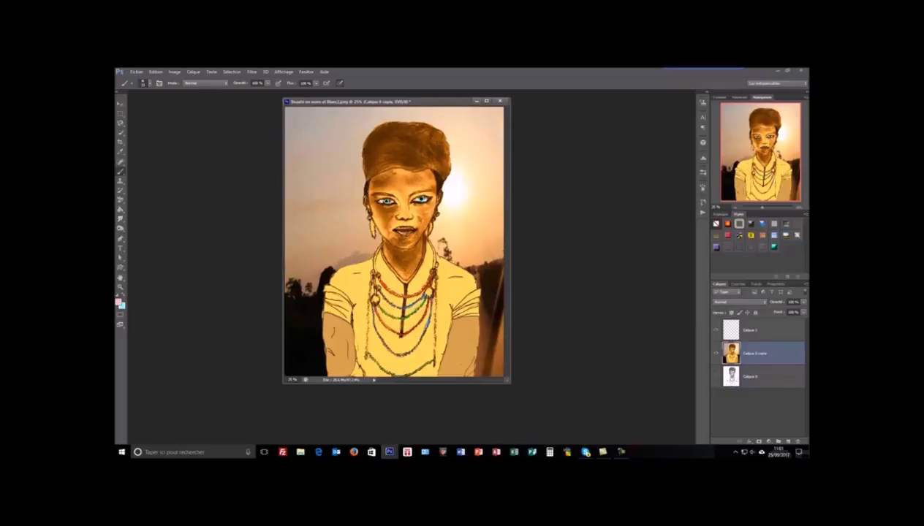
# Step: Reduce the brush size and paint the lips pale pink, keeping the dark line between them
pyautogui.click(151, 83)
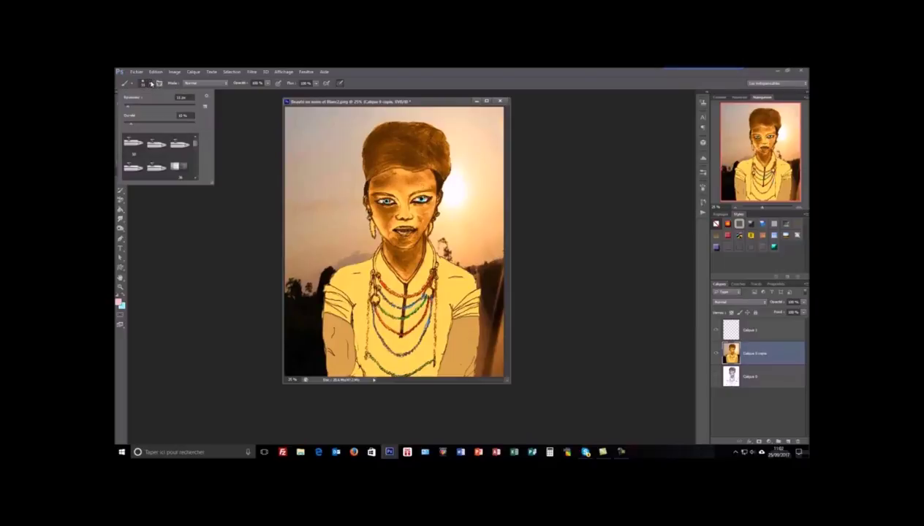
pyautogui.click(126, 107)
pyautogui.press('Return')
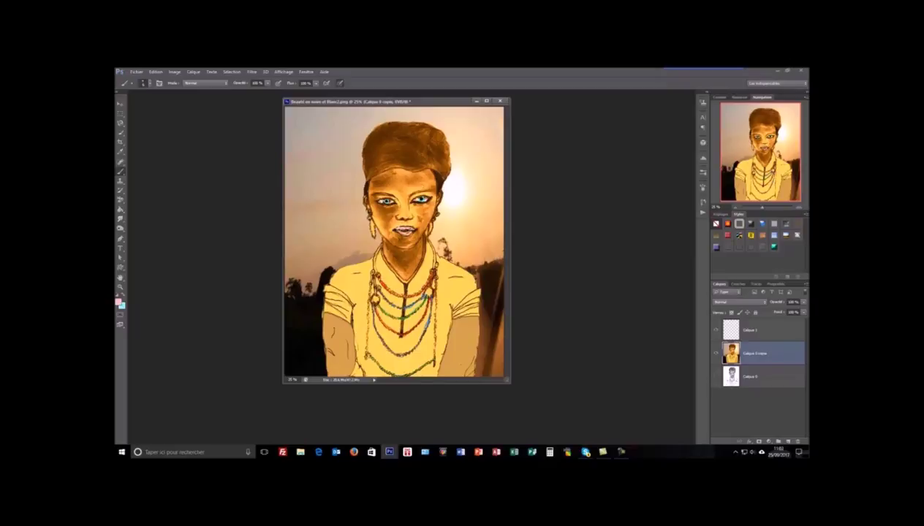
pyautogui.moveTo(403, 226); pyautogui.dragTo(400, 225)
# Step: Touch up the lips with colours sampled from them, and reset the foreground and background colours to black and white
pyautogui.click(121, 151)
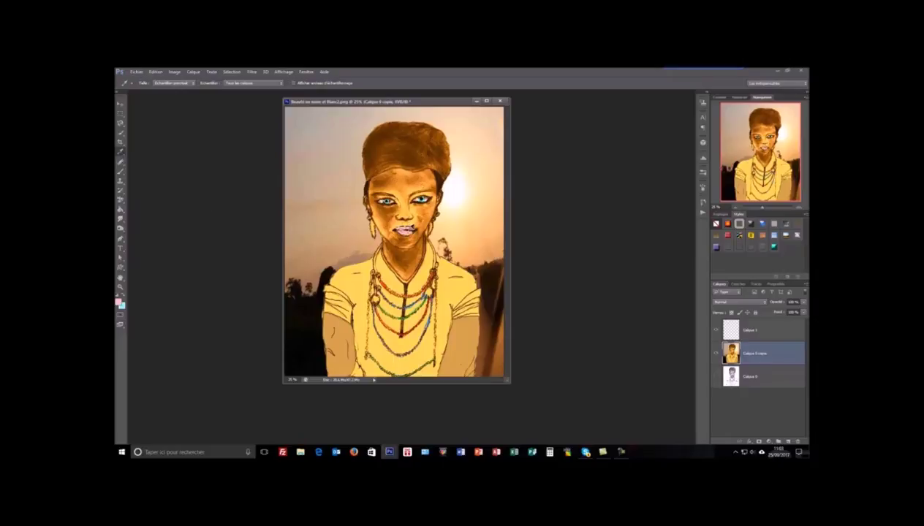
pyautogui.keyDown('alt'); pyautogui.click(412, 230); pyautogui.keyUp('alt')
pyautogui.keyDown('alt'); pyautogui.click(404, 231); pyautogui.keyUp('alt')
pyautogui.click(117, 295)
pyautogui.click(120, 171)
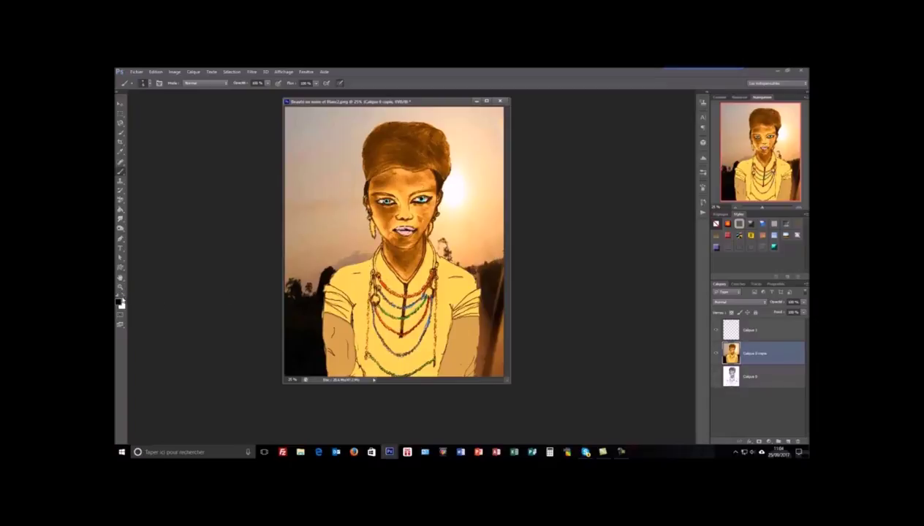
# Step: Set the foreground colour to orange (f6a405) for touching up with the Brush tool
pyautogui.click(121, 300)
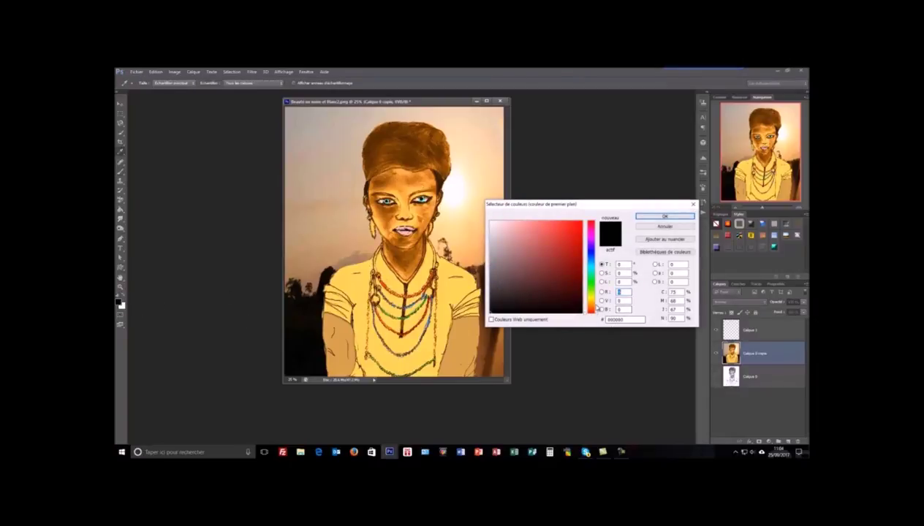
pyautogui.click(588, 304)
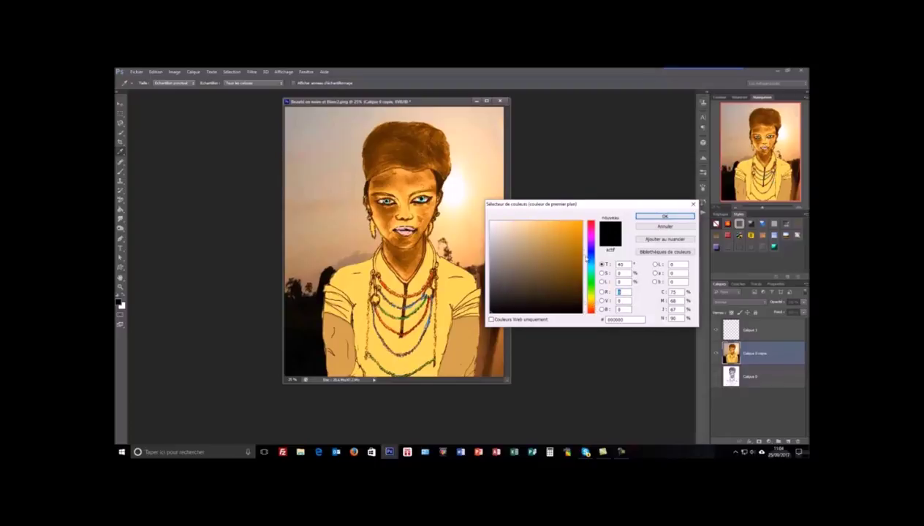
pyautogui.click(580, 223)
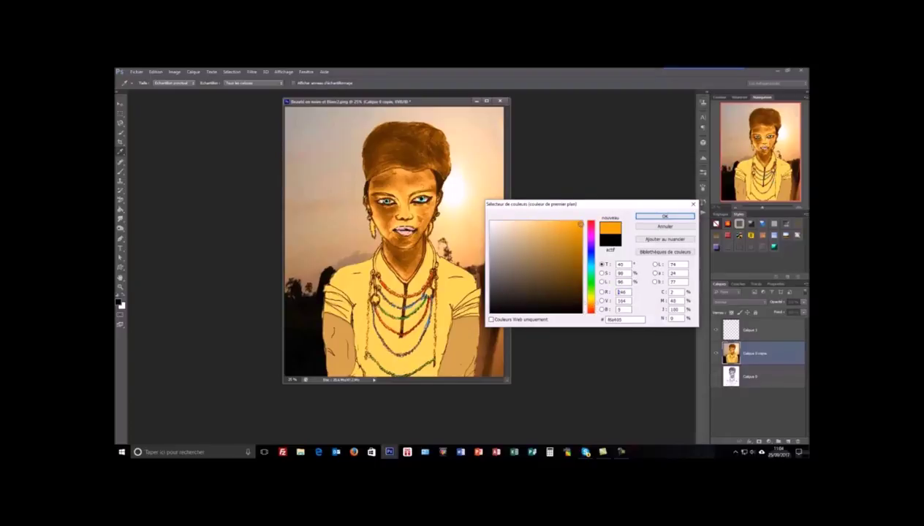
pyautogui.click(667, 218)
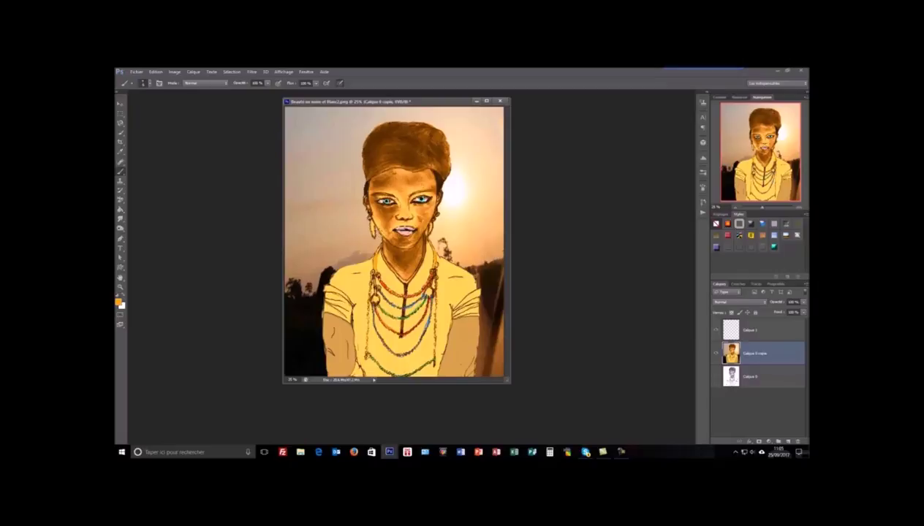
# Step: Sample the colours beside the earrings with the Eyedropper and paint over the fill inside the earring hoops
pyautogui.press('i')
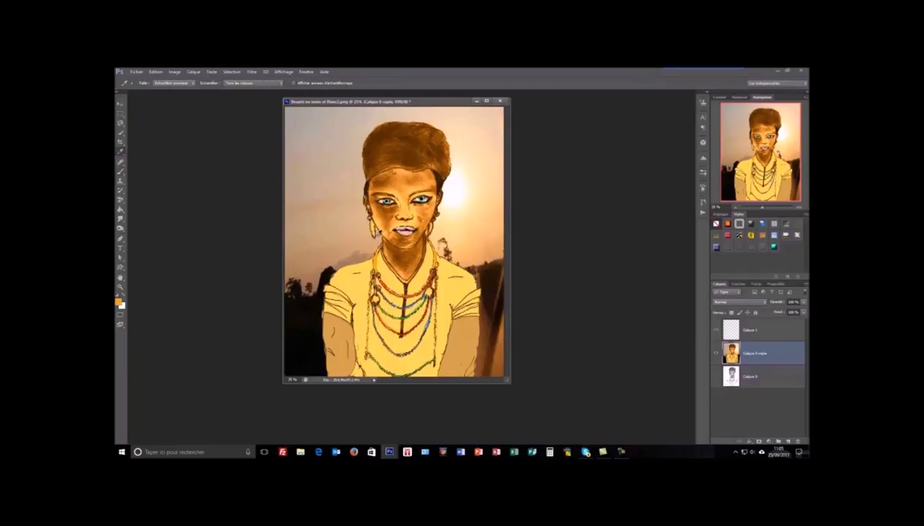
pyautogui.click(376, 229)
pyautogui.click(120, 171)
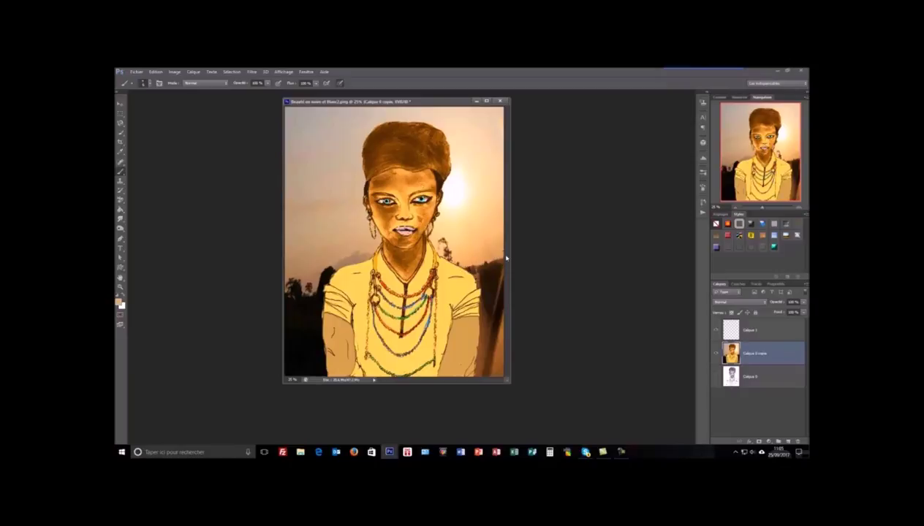
pyautogui.keyDown('alt'); pyautogui.click(438, 221); pyautogui.keyUp('alt')
# Step: Add white beads to the necklaces and merge the visible layers, leaving the hidden Calque 0 separate
pyautogui.click(123, 299)
pyautogui.rightClick(787, 358)
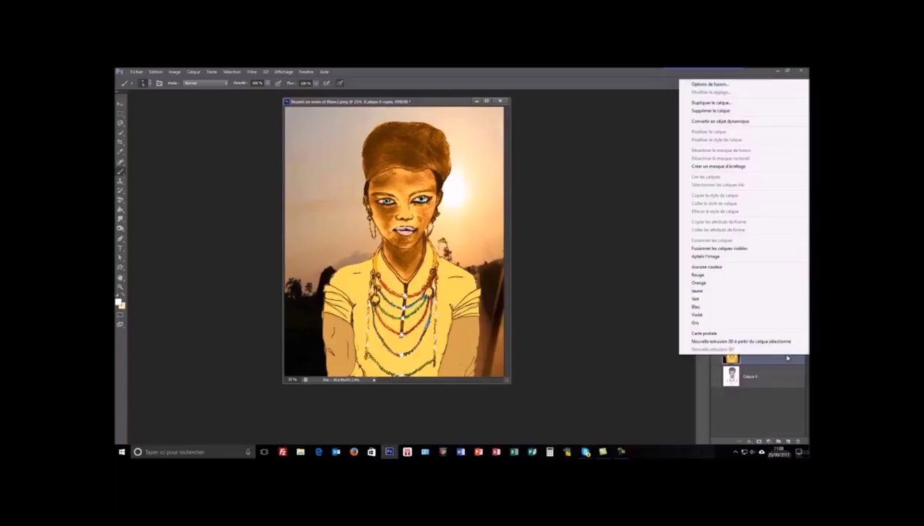
pyautogui.click(750, 250)
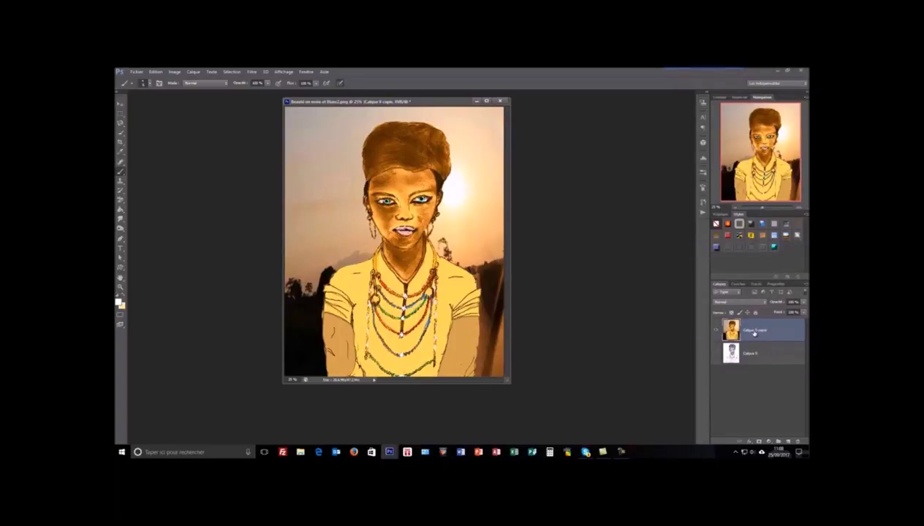
# Step: Open the broken-glass photo vitre-brisee-garantie-bris-de-glace.jpg and close it again
pyautogui.click(136, 72)
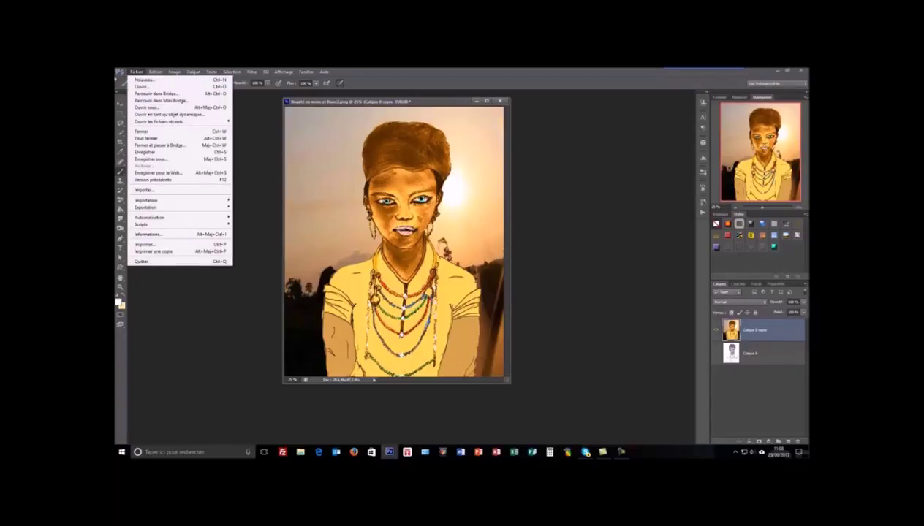
pyautogui.click(235, 304)
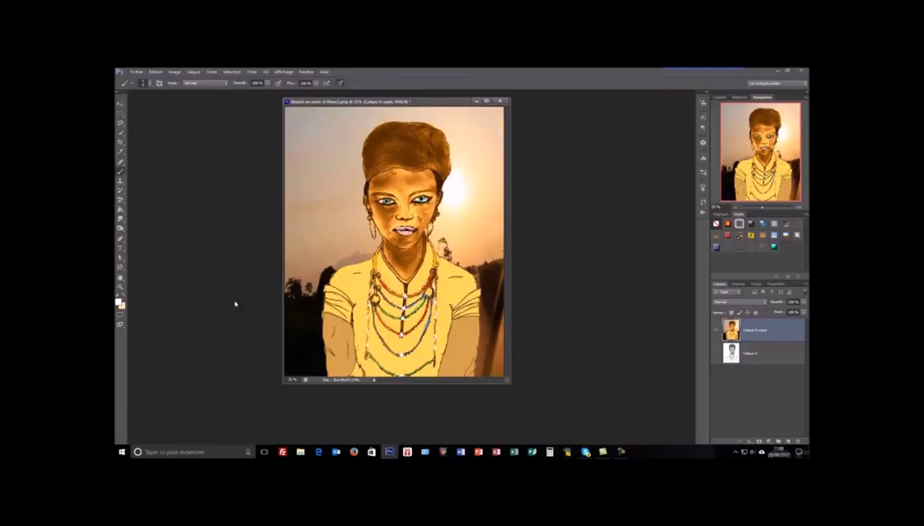
pyautogui.click(134, 72)
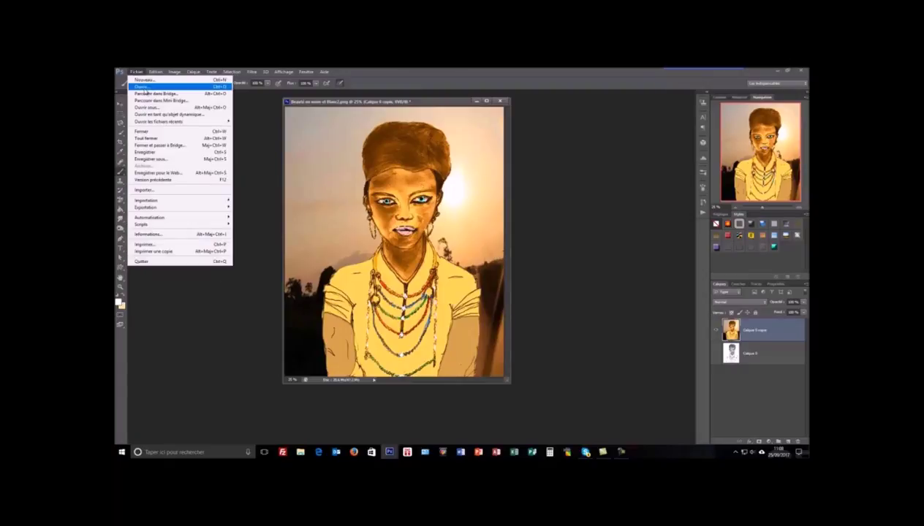
pyautogui.click(143, 87)
pyautogui.click(480, 123)
pyautogui.click(561, 274)
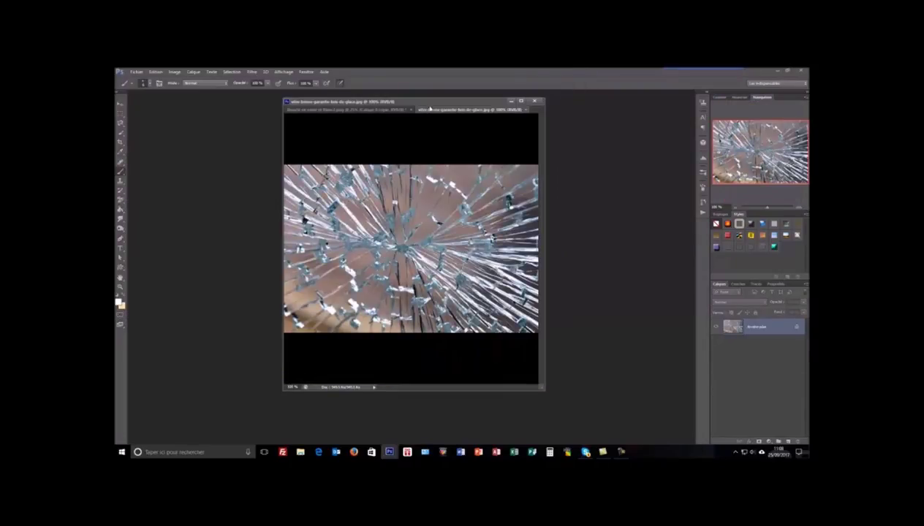
pyautogui.click(525, 110)
# Step: Place vitre-brisee-garantie-bris-de-glace into the portrait image and stretch it vertically to cover the whole canvas
pyautogui.click(138, 73)
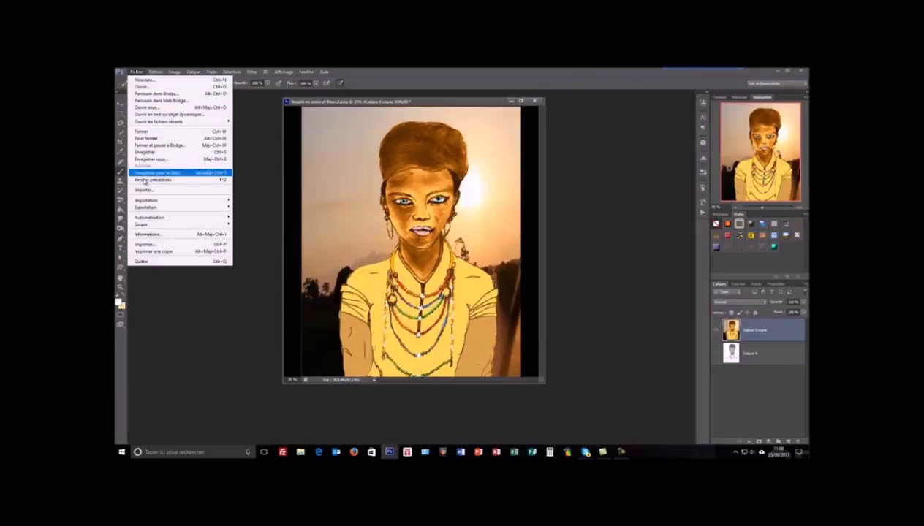
pyautogui.click(147, 191)
pyautogui.click(478, 118)
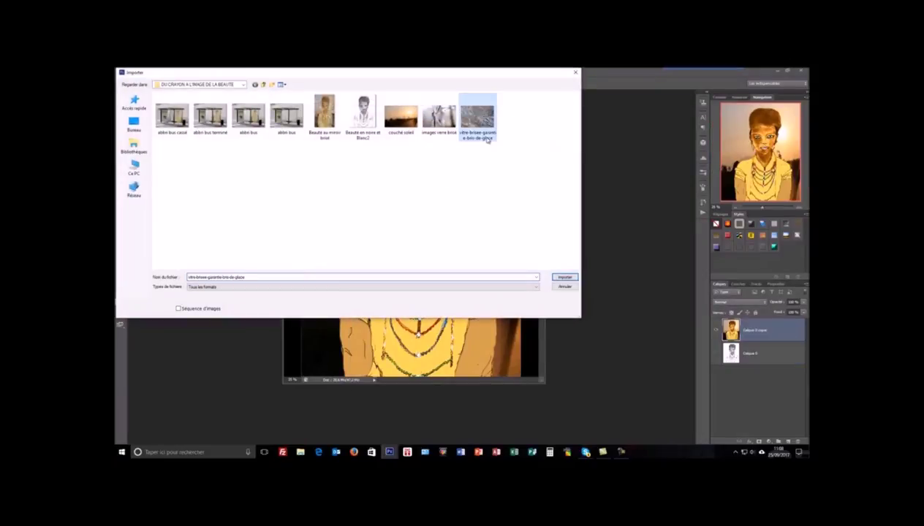
pyautogui.click(563, 277)
pyautogui.moveTo(411, 169); pyautogui.dragTo(412, 41)
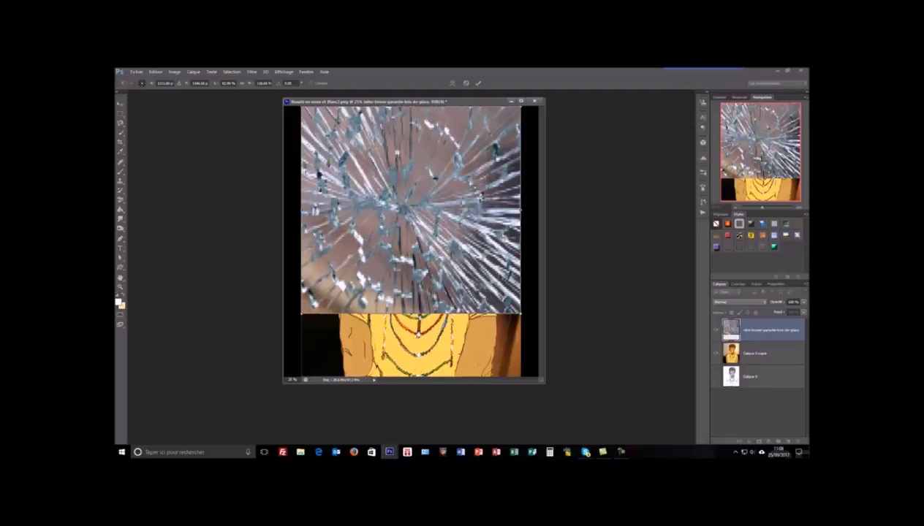
pyautogui.moveTo(411, 314); pyautogui.dragTo(415, 375)
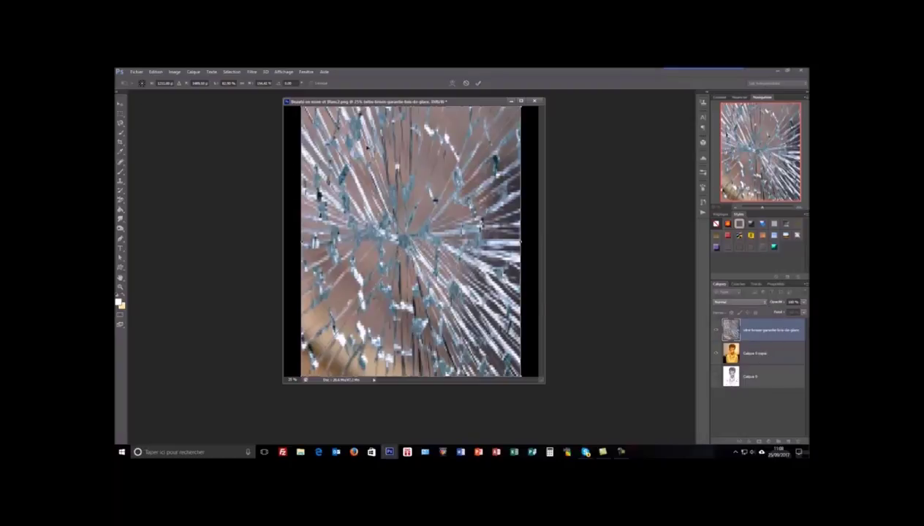
pyautogui.click(478, 84)
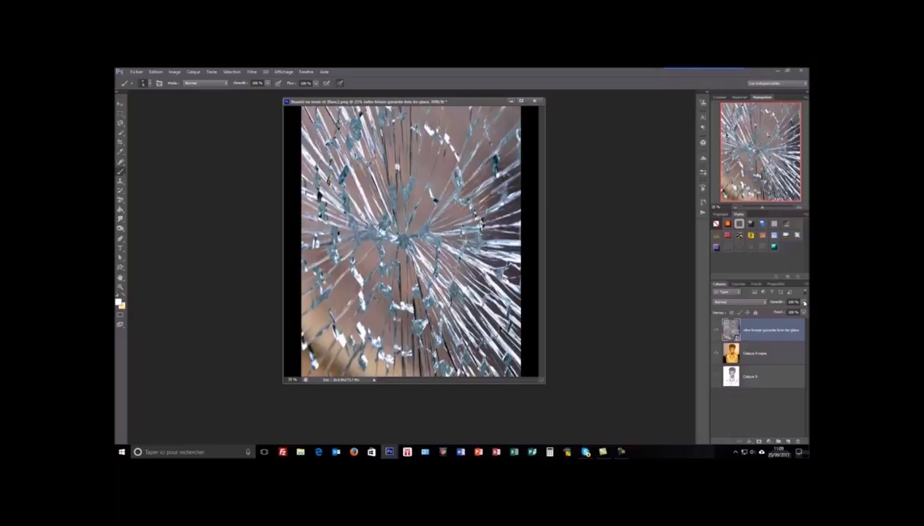
# Step: Try the Incrustation and Lumière tamisée blend modes on the broken-glass layer, then set it to Lumière crue
pyautogui.click(804, 302)
pyautogui.click(761, 302)
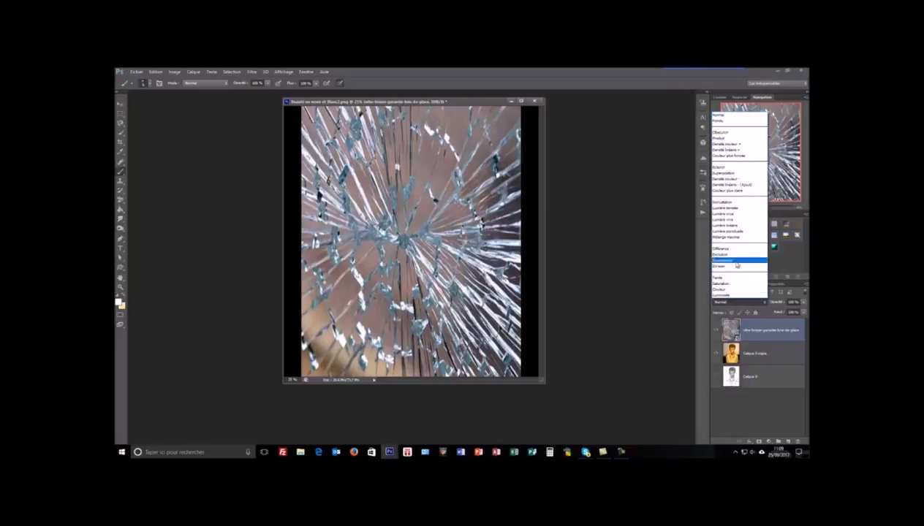
pyautogui.click(728, 206)
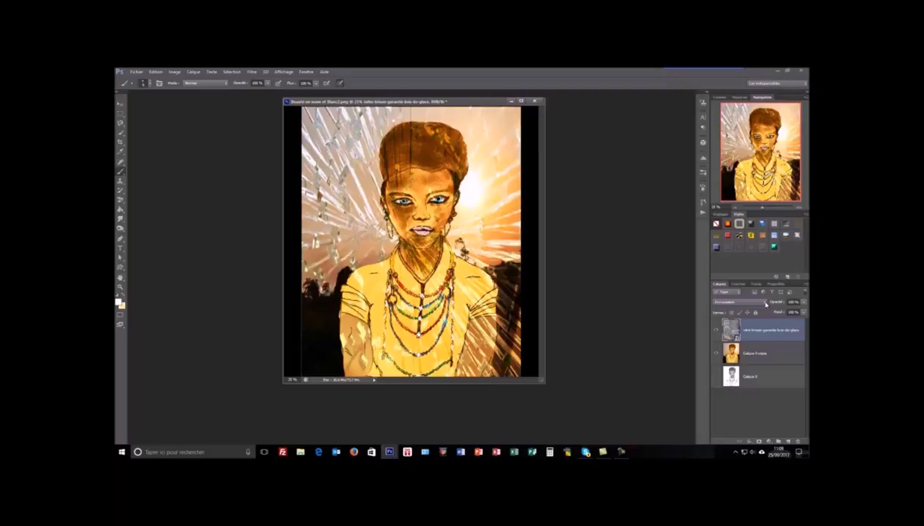
pyautogui.click(765, 303)
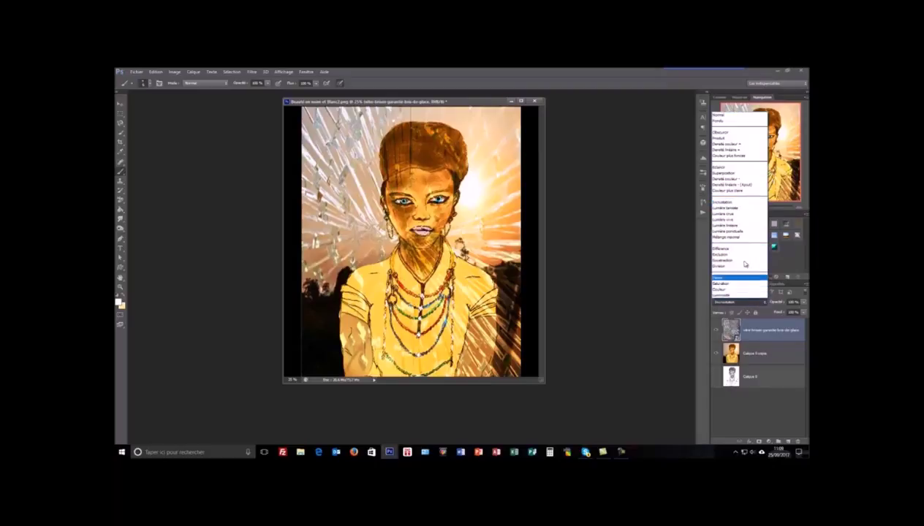
pyautogui.click(734, 208)
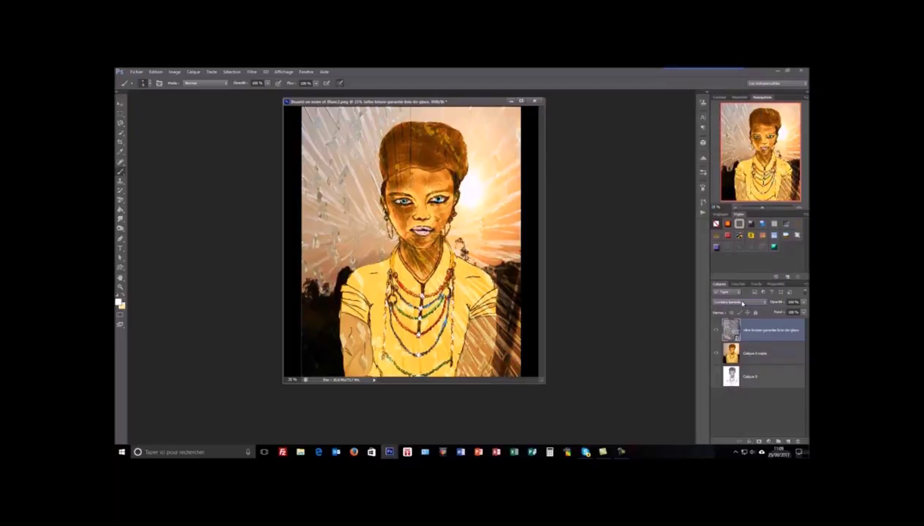
pyautogui.scroll(-1, 743, 303)
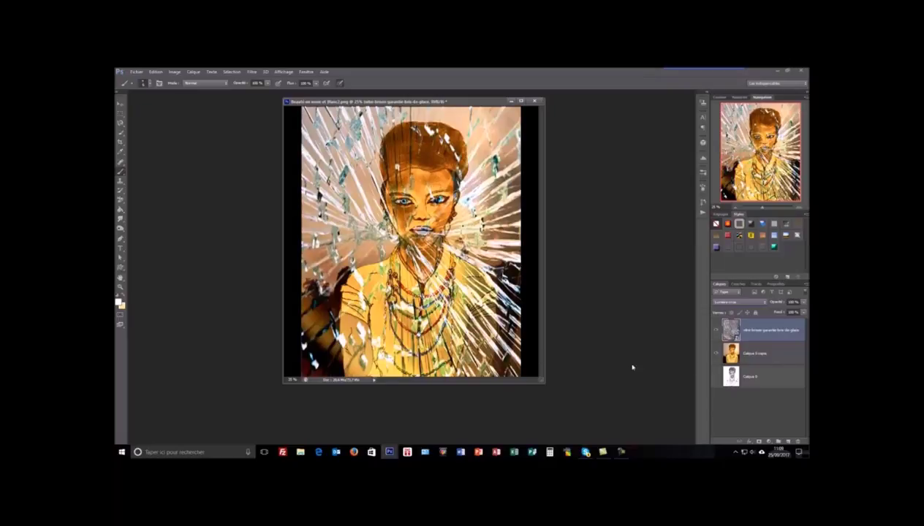
# Step: Merge the visible layers so the broken glass and the coloured portrait become one layer, leaving hidden Calque 0 separate
pyautogui.click(777, 357)
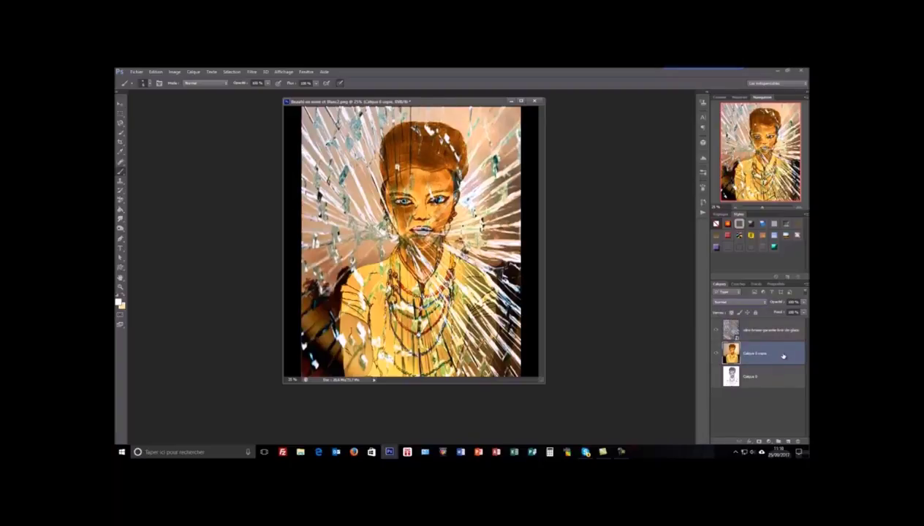
pyautogui.rightClick(783, 356)
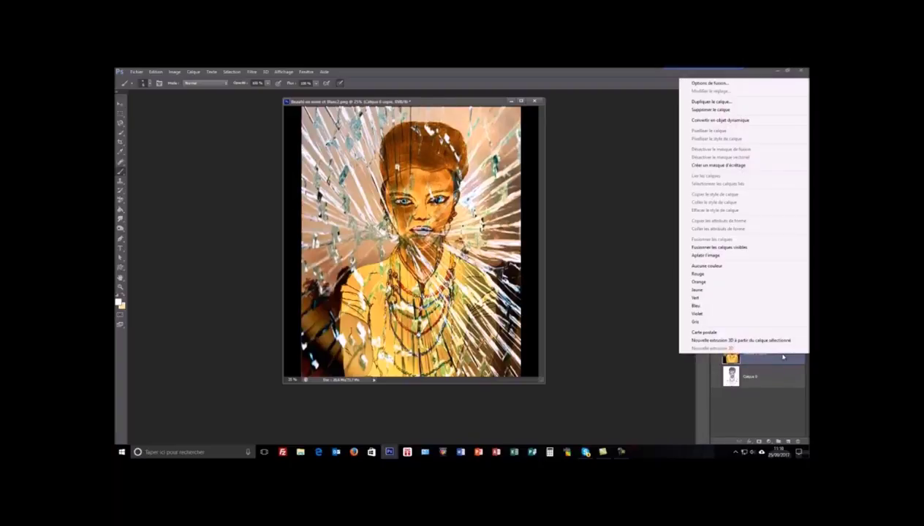
pyautogui.click(744, 249)
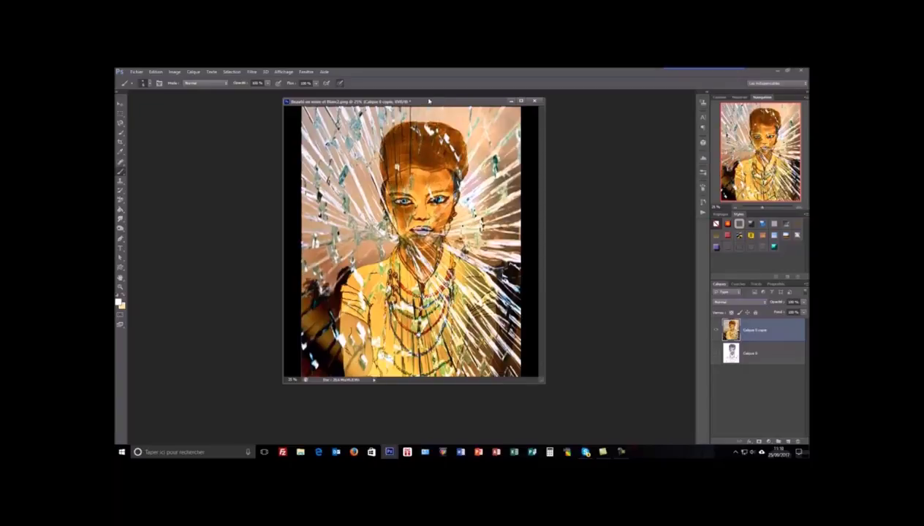
# Step: Open the reference image abbri bus terminé beside the portrait, examine how the portrait sits on the shelter glass, and close it
pyautogui.moveTo(430, 104); pyautogui.dragTo(274, 102)
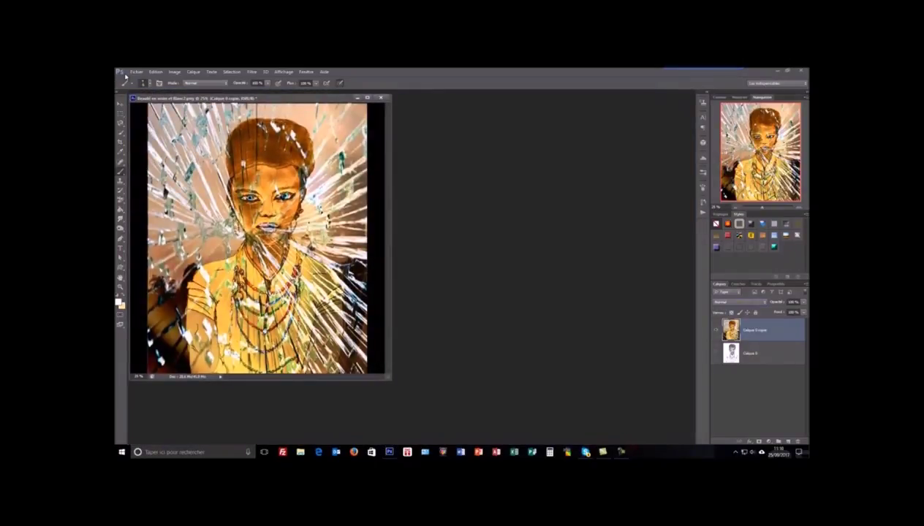
pyautogui.click(136, 72)
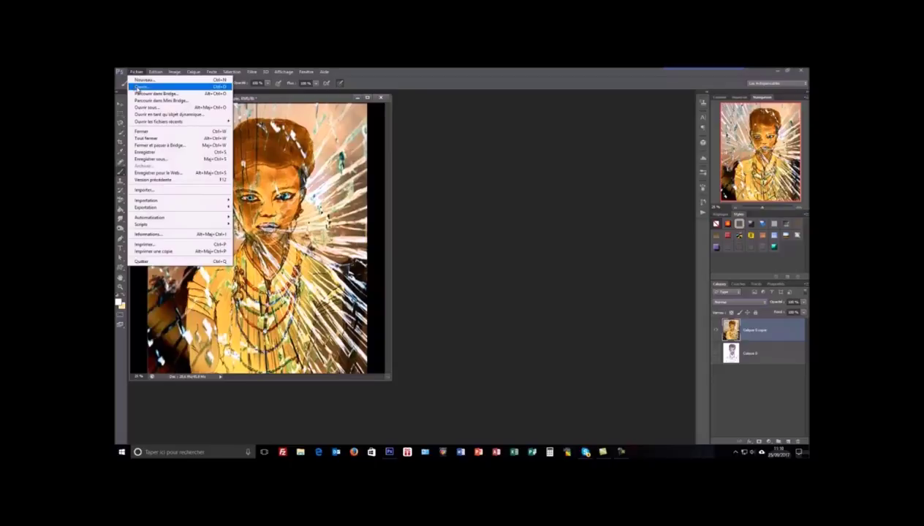
pyautogui.click(143, 87)
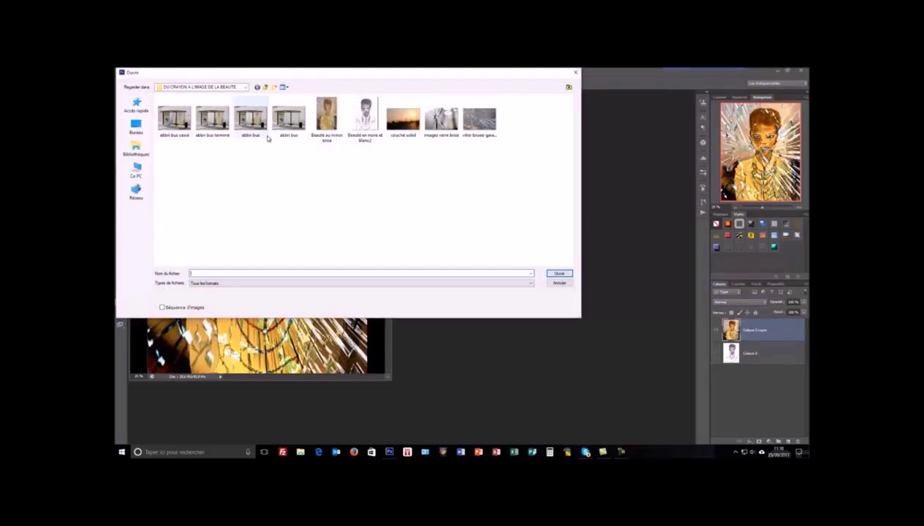
pyautogui.click(291, 120)
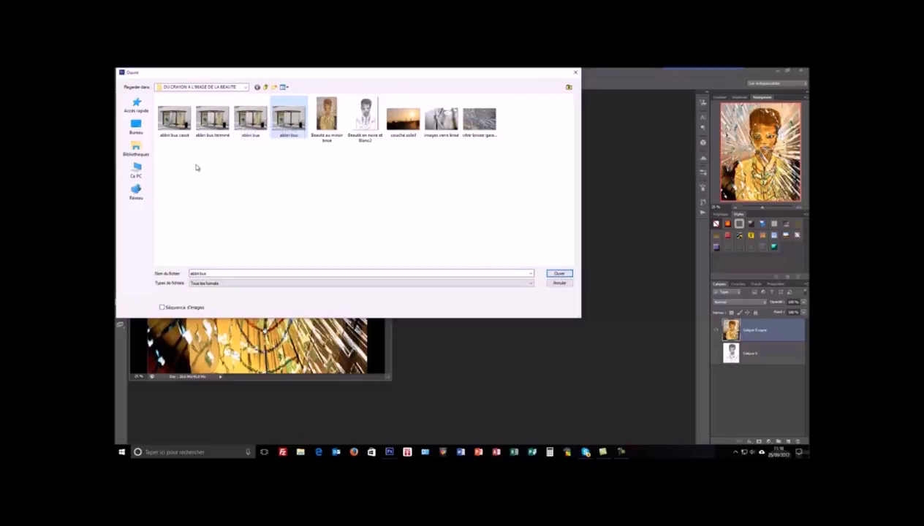
pyautogui.click(201, 130)
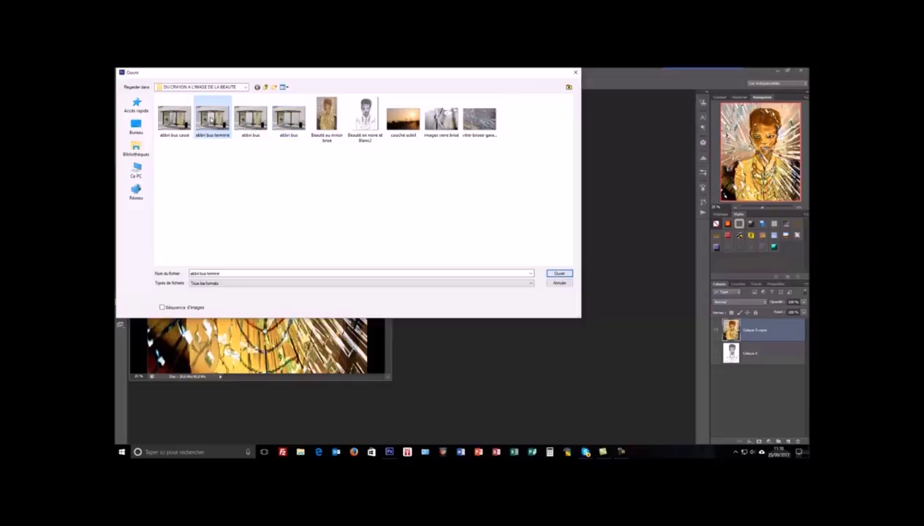
pyautogui.click(560, 273)
pyautogui.moveTo(300, 107); pyautogui.dragTo(510, 96)
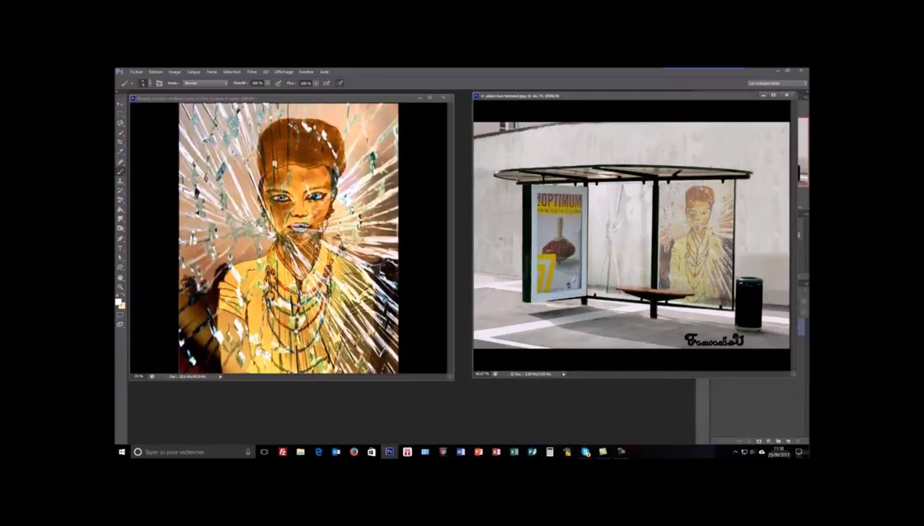
pyautogui.moveTo(582, 99); pyautogui.dragTo(393, 123)
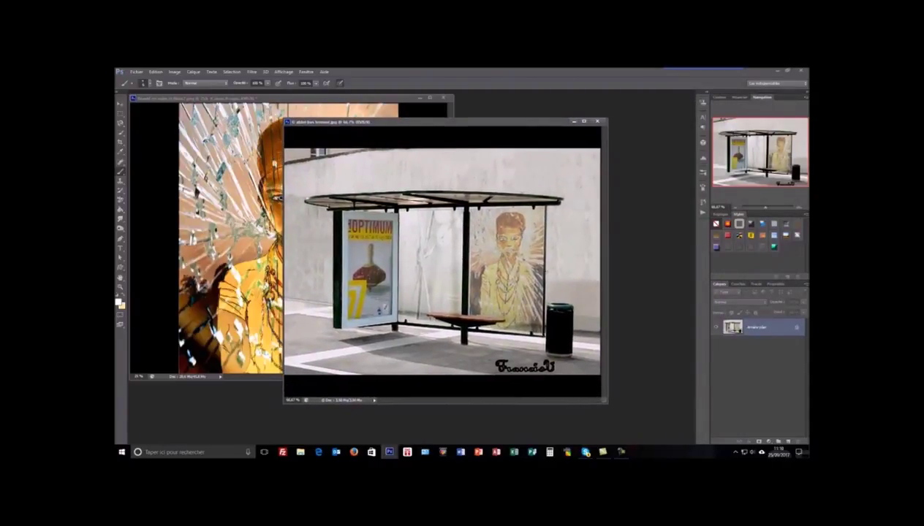
pyautogui.click(598, 121)
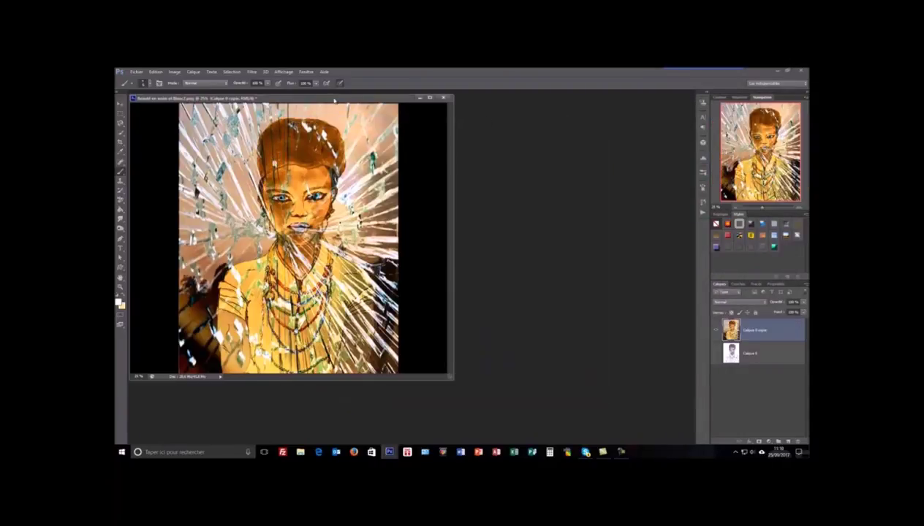
# Step: Open the empty bus-shelter photo abbri bus.png and place it in its own floating window beside the portrait
pyautogui.click(136, 72)
pyautogui.click(138, 88)
pyautogui.click(261, 117)
pyautogui.click(559, 273)
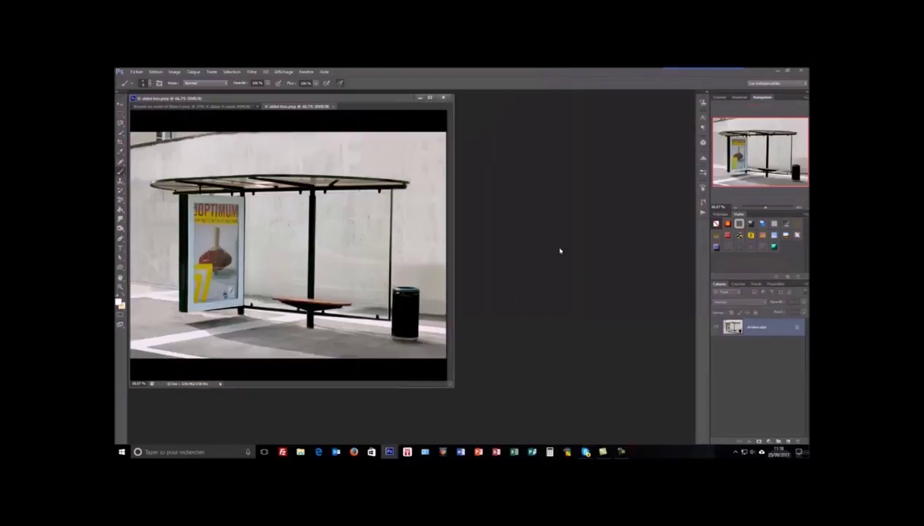
pyautogui.moveTo(276, 108); pyautogui.dragTo(475, 101)
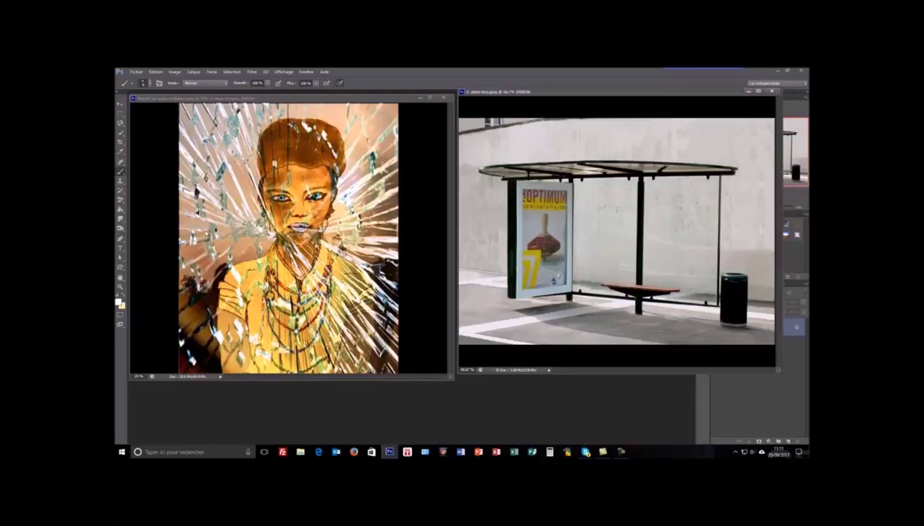
# Step: Select the whole portrait with the rectangular marquee and copy it into the bus-shelter image as a new layer
pyautogui.click(120, 115)
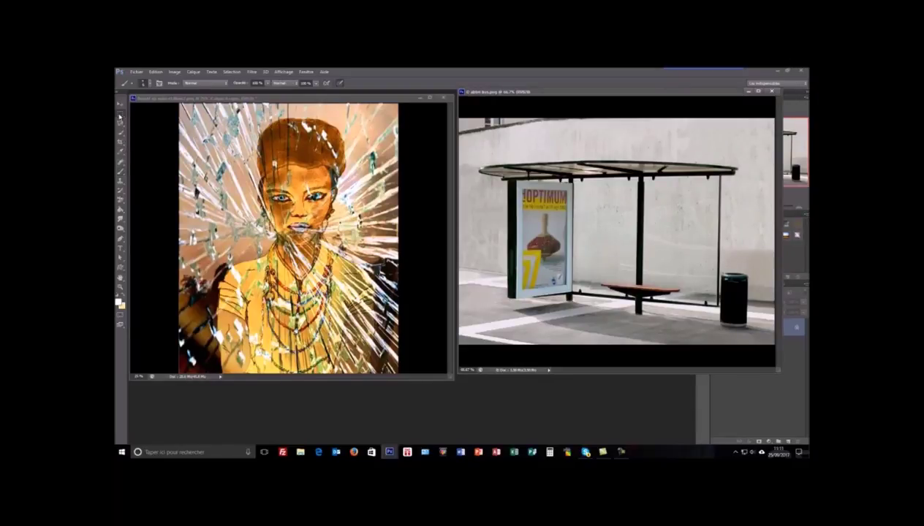
pyautogui.click(179, 105)
pyautogui.moveTo(179, 104); pyautogui.dragTo(400, 374)
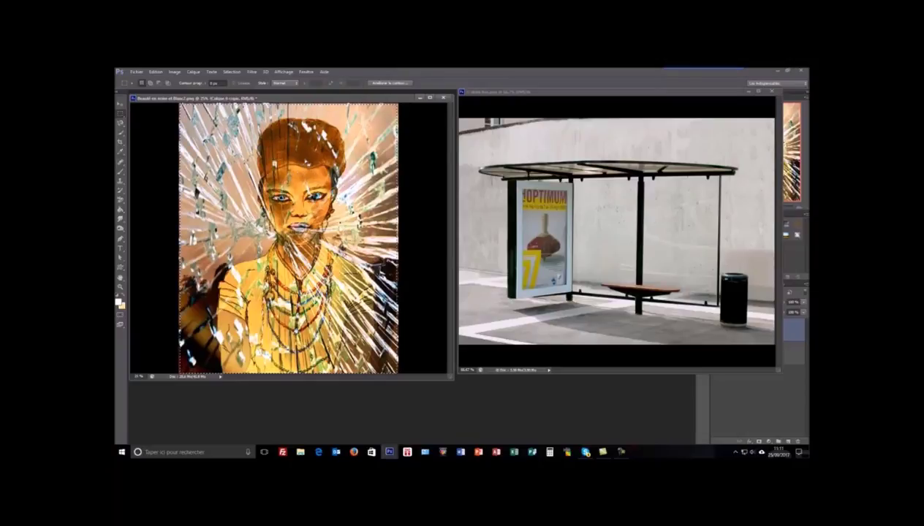
pyautogui.moveTo(300, 192); pyautogui.dragTo(675, 242)
pyautogui.moveTo(666, 196); pyautogui.dragTo(402, 360)
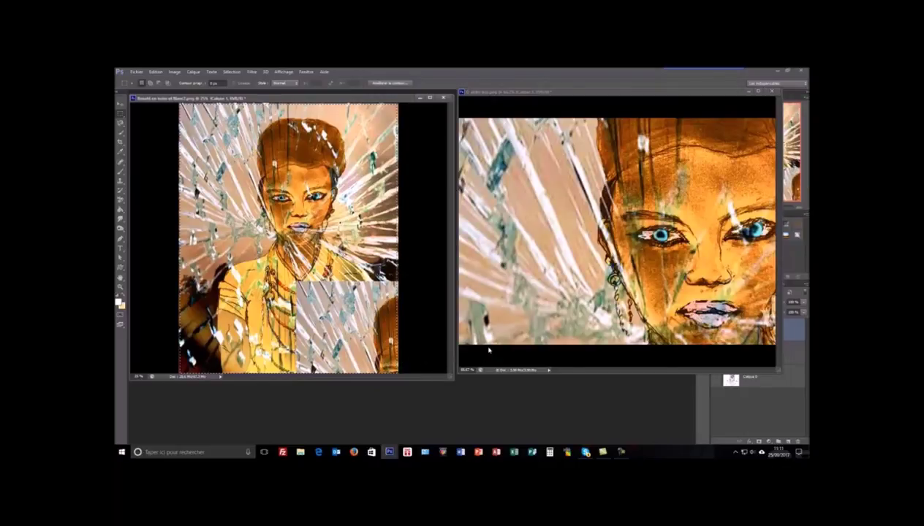
pyautogui.hotkey('ctrl', 't')
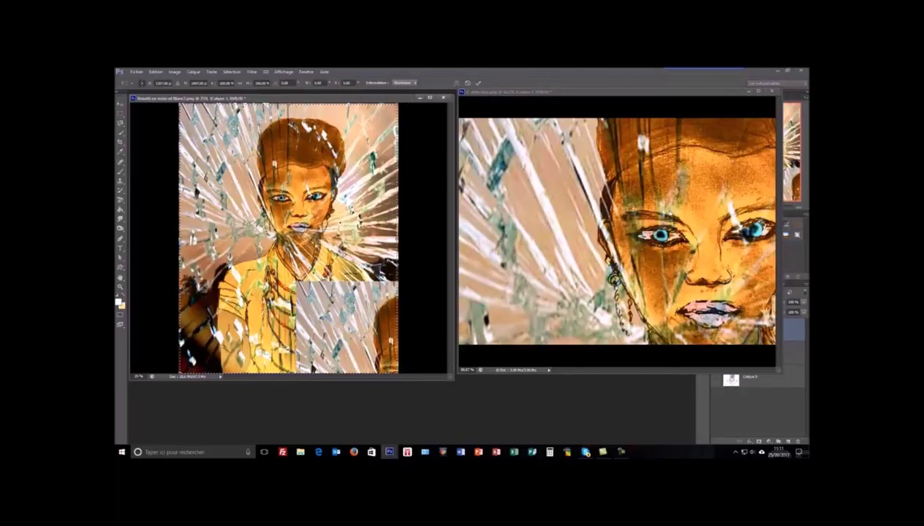
pyautogui.click(561, 329)
# Step: Shift the oversized portrait layer in the bus-shelter image down and to the left until its upper-right corner shows
pyautogui.moveTo(717, 177); pyautogui.dragTo(432, 357)
pyautogui.moveTo(697, 181); pyautogui.dragTo(483, 350)
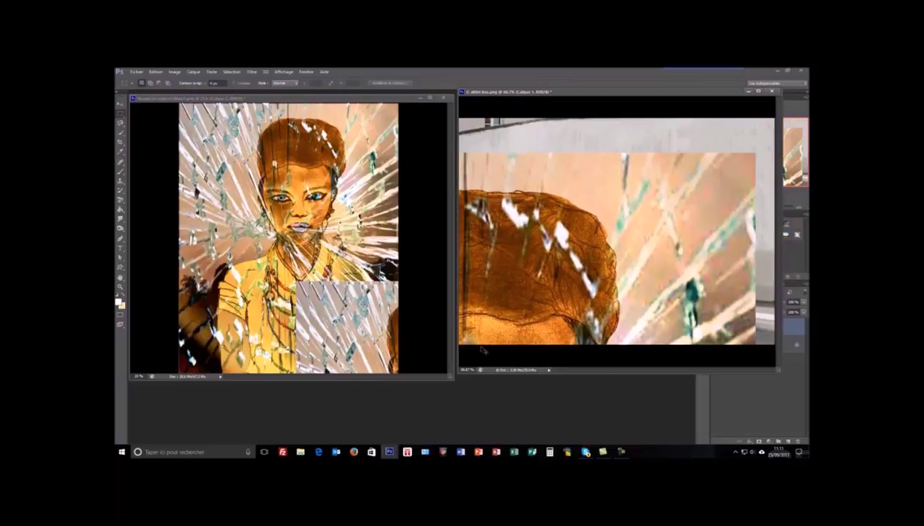
pyautogui.moveTo(718, 214); pyautogui.dragTo(683, 214)
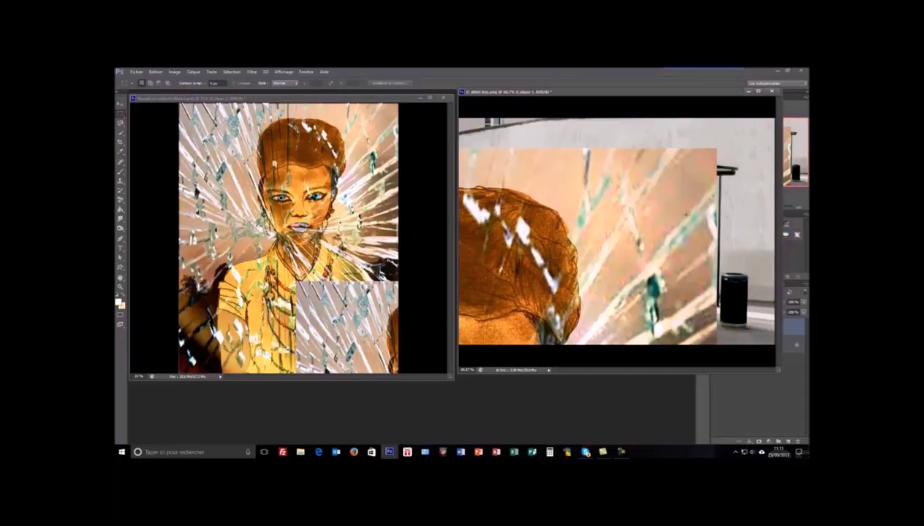
# Step: Scale the portrait layer down with Free Transform and position it against the top of the shelter's right-hand glass panel
pyautogui.hotkey('ctrl', 't')
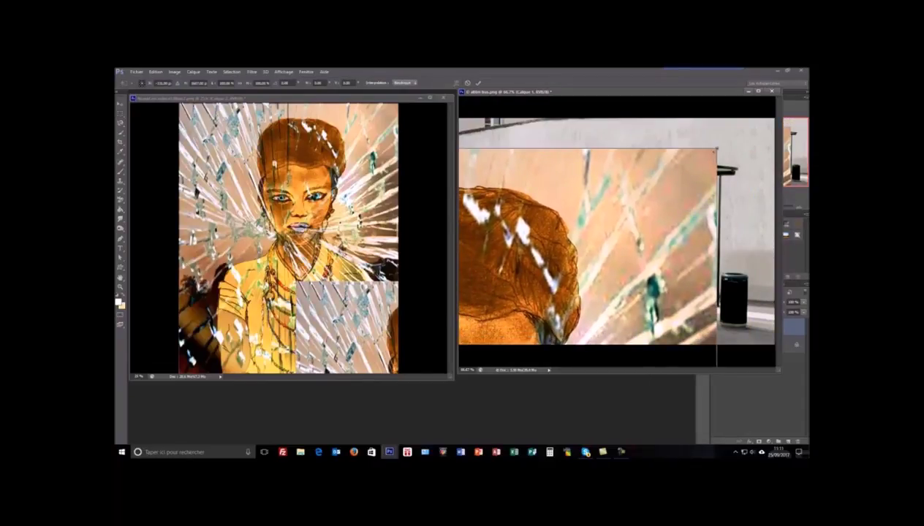
pyautogui.moveTo(717, 149); pyautogui.dragTo(510, 305)
pyautogui.moveTo(472, 335); pyautogui.dragTo(657, 277)
pyautogui.moveTo(597, 320); pyautogui.dragTo(623, 235)
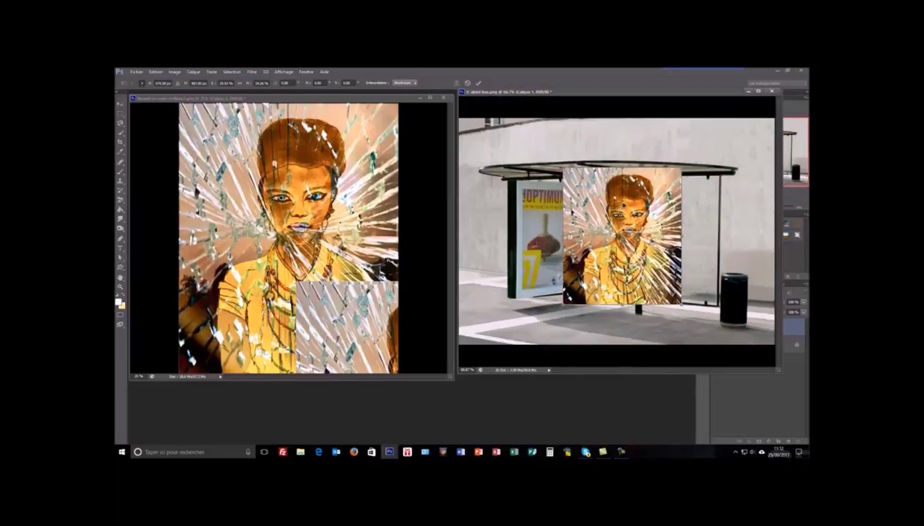
pyautogui.moveTo(681, 167); pyautogui.dragTo(635, 207)
pyautogui.moveTo(596, 236); pyautogui.dragTo(681, 208)
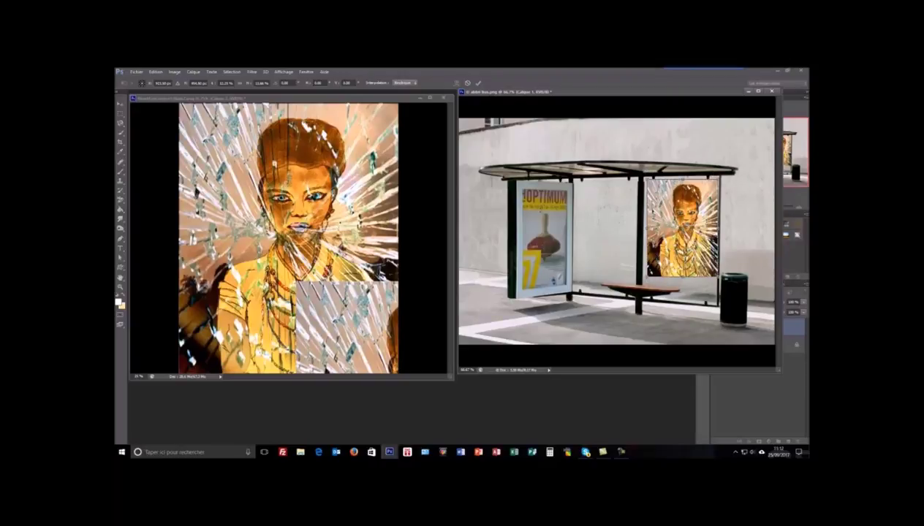
pyautogui.click(156, 73)
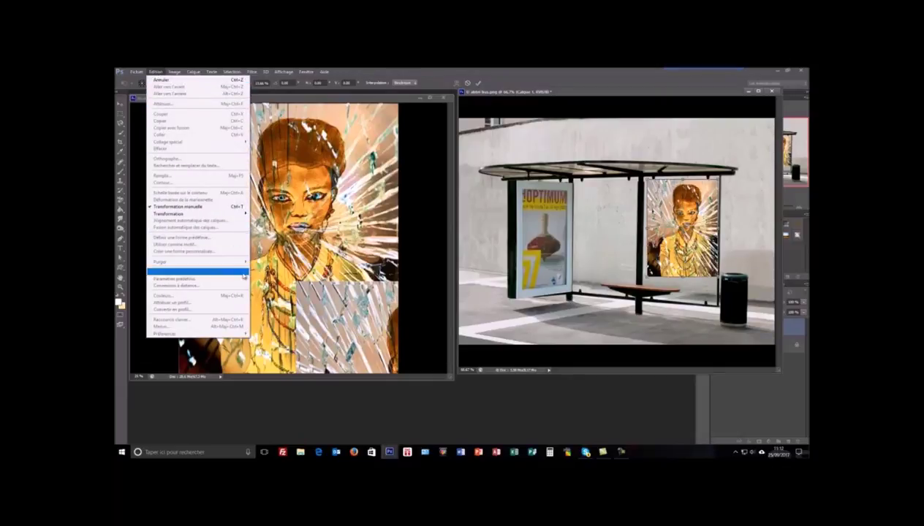
pyautogui.moveTo(194, 213)
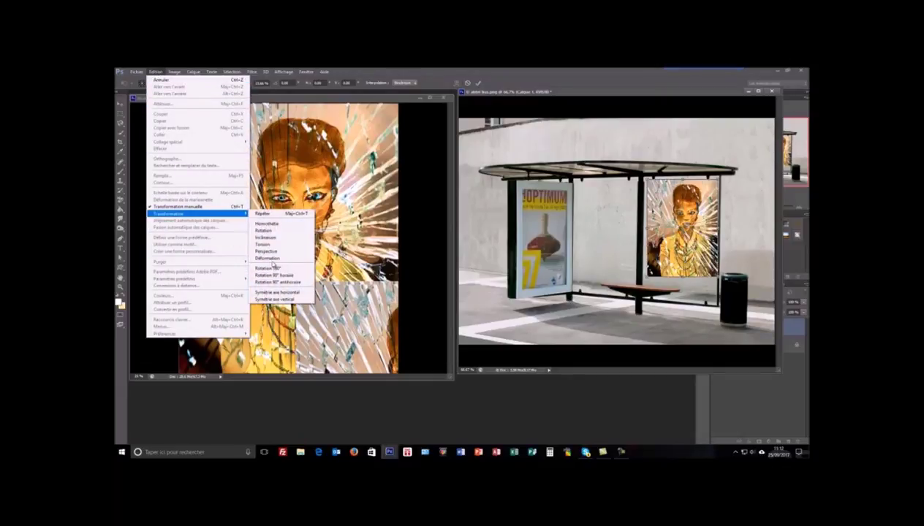
pyautogui.click(268, 259)
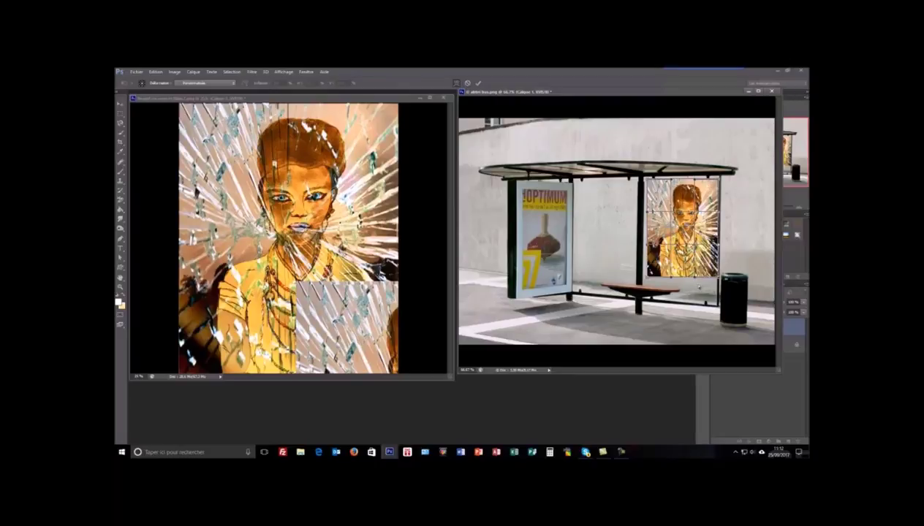
pyautogui.moveTo(696, 282); pyautogui.dragTo(701, 289)
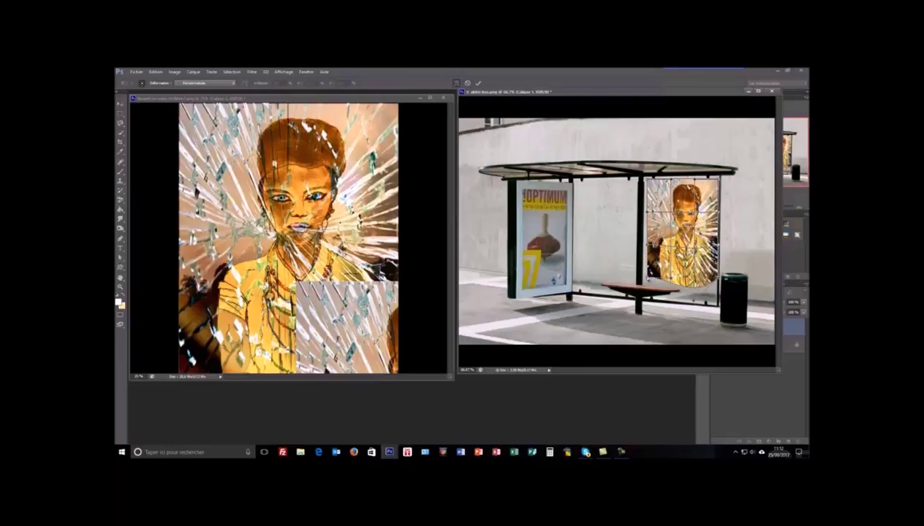
pyautogui.moveTo(664, 277); pyautogui.dragTo(658, 291)
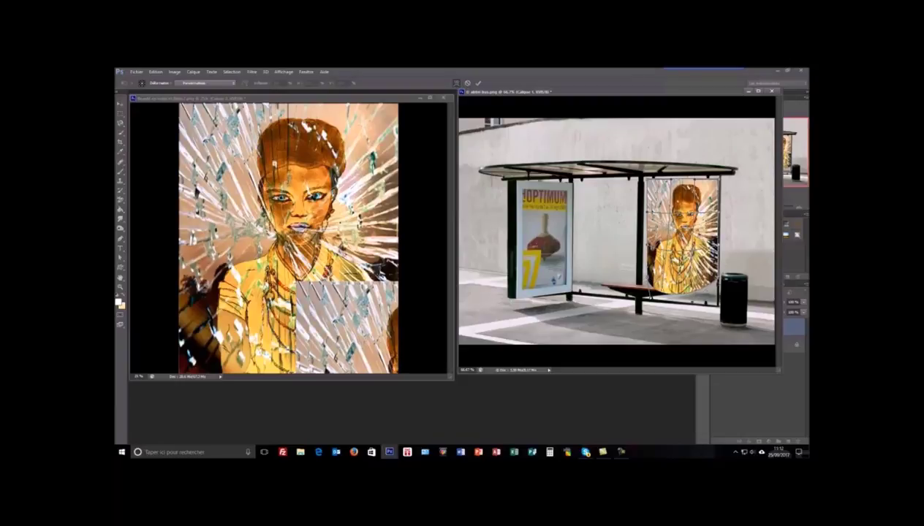
pyautogui.moveTo(684, 300); pyautogui.dragTo(689, 312)
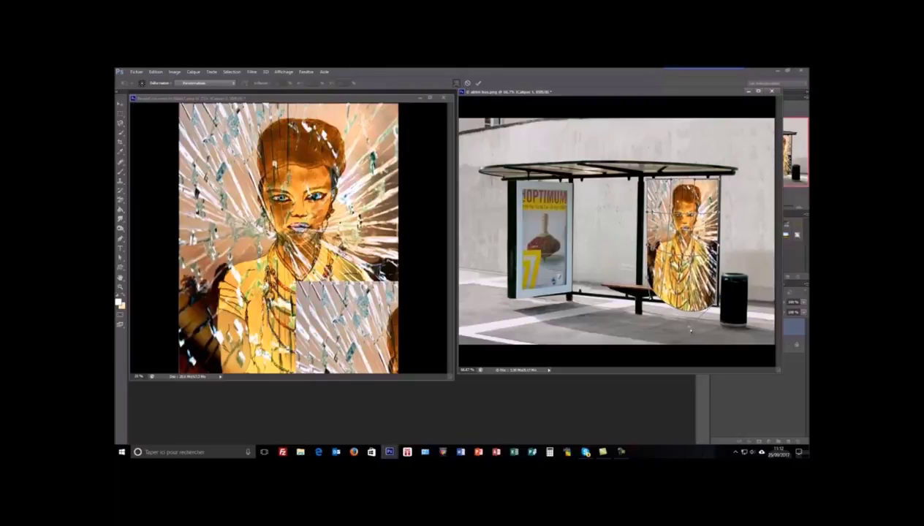
pyautogui.moveTo(686, 314); pyautogui.dragTo(683, 304)
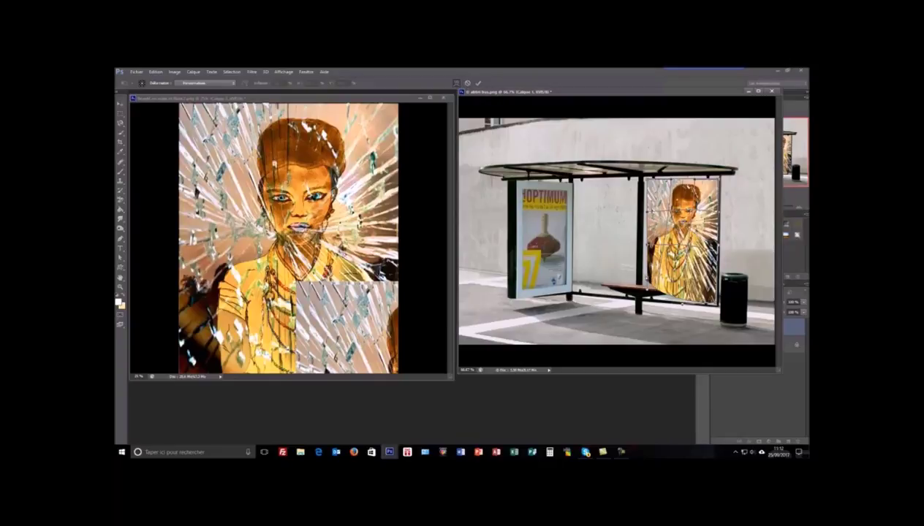
pyautogui.moveTo(647, 288); pyautogui.dragTo(646, 301)
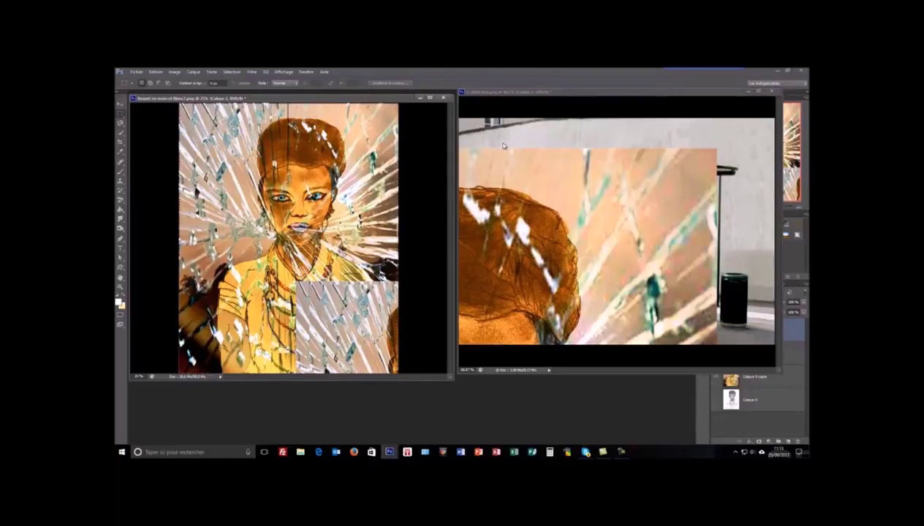
# Step: Scale the oversized portrait layer down with Free Transform and fit its upper edge and sides to the shelter's right-hand glass panel
pyautogui.click(618, 208)
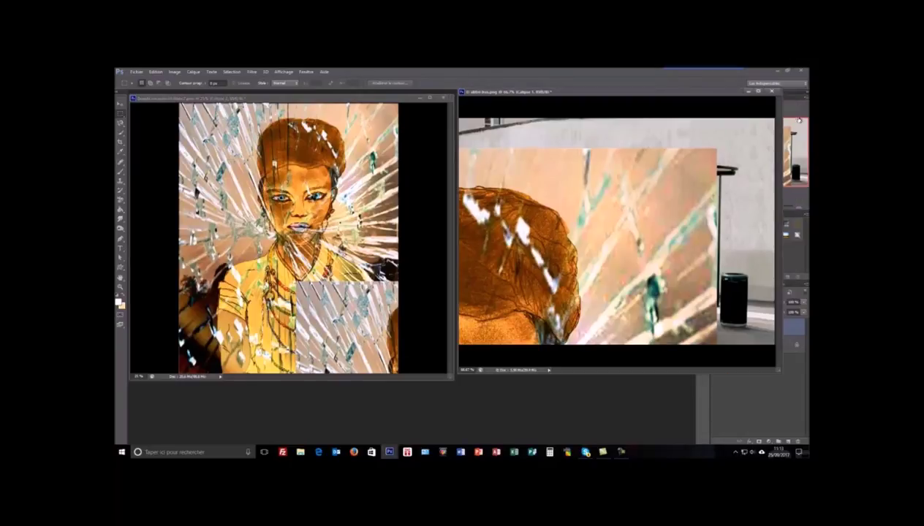
pyautogui.hotkey('ctrl', 't')
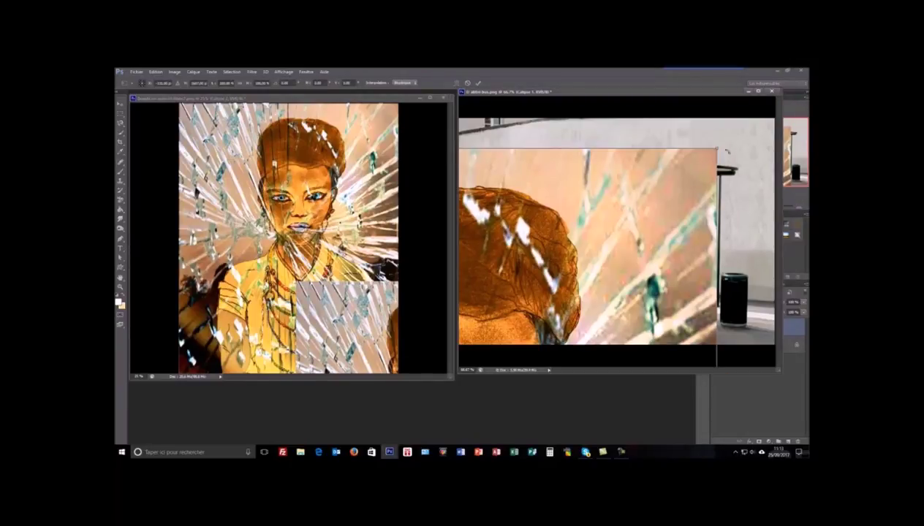
pyautogui.moveTo(715, 149); pyautogui.dragTo(695, 183)
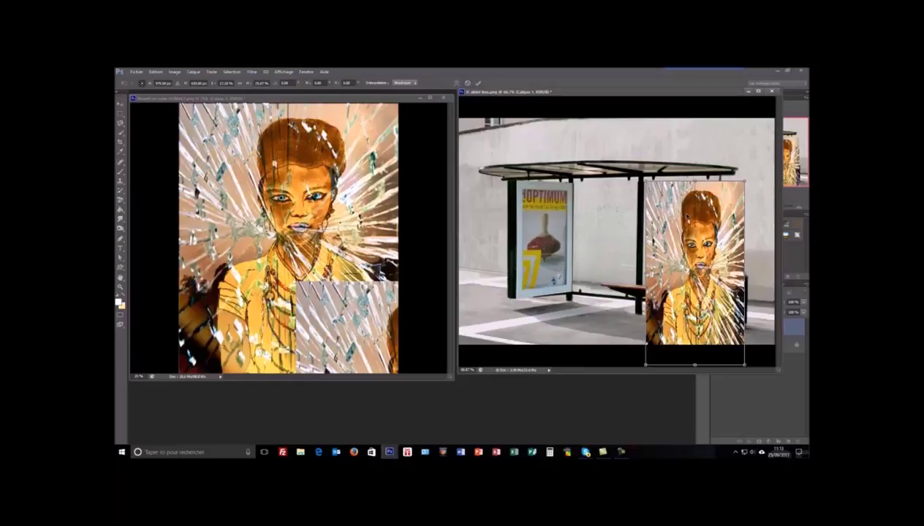
pyautogui.moveTo(694, 364); pyautogui.dragTo(695, 290)
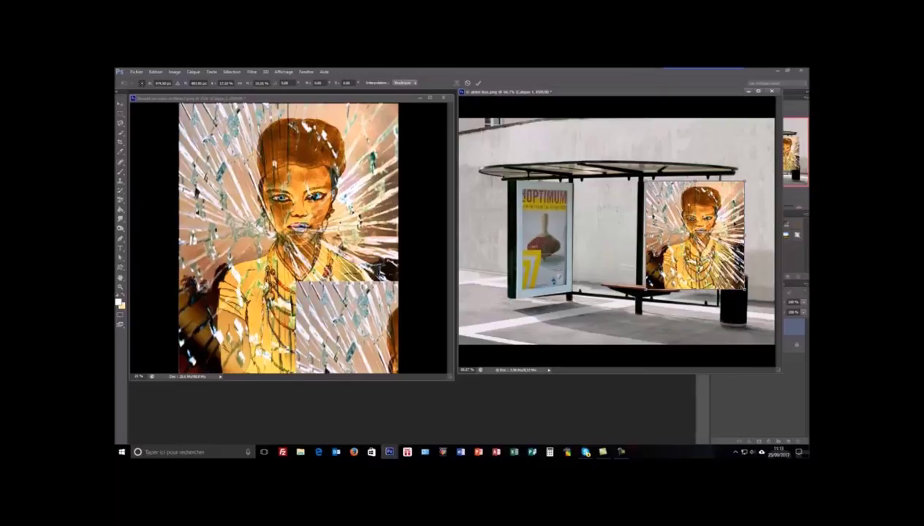
pyautogui.moveTo(749, 180); pyautogui.dragTo(722, 175)
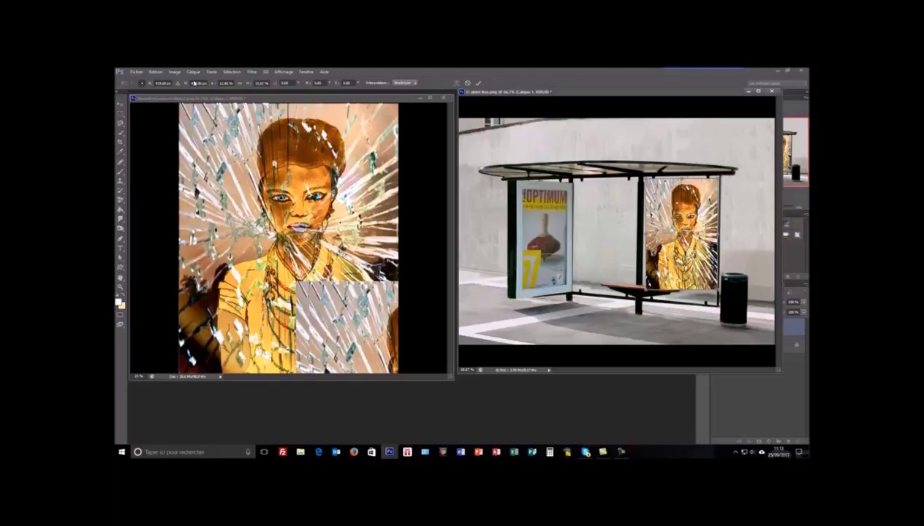
# Step: Warp the portrait layer so its lower edge follows the slanted bottom of the shelter's right-hand glass panel, and apply the transformation
pyautogui.click(155, 72)
pyautogui.moveTo(185, 215)
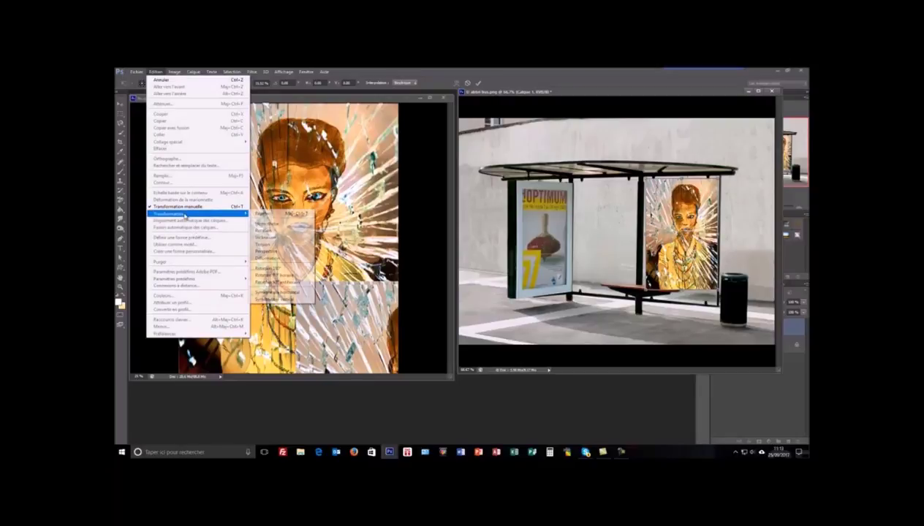
pyautogui.click(279, 260)
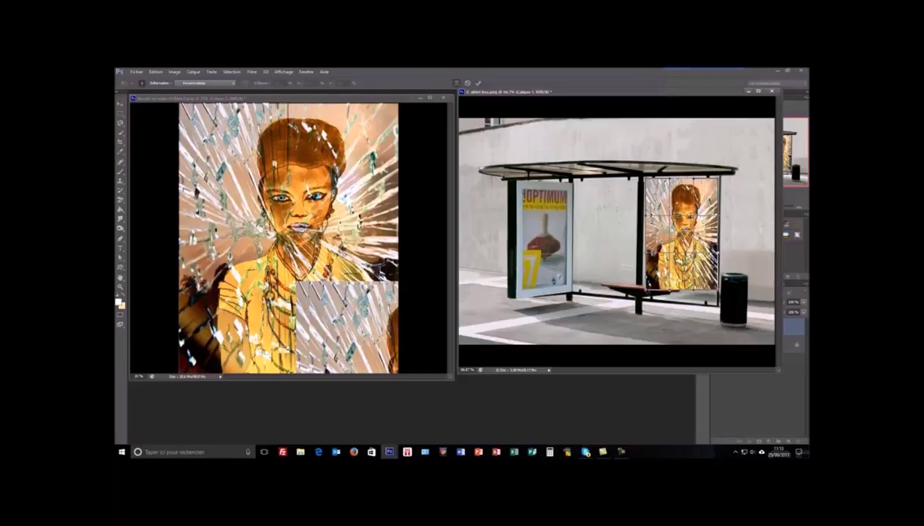
pyautogui.moveTo(647, 291); pyautogui.dragTo(645, 304)
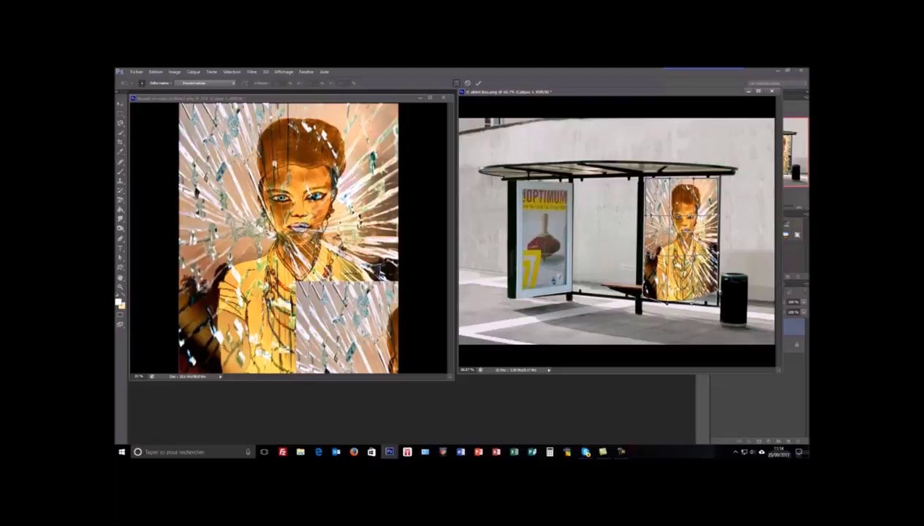
pyautogui.moveTo(695, 299); pyautogui.dragTo(694, 305)
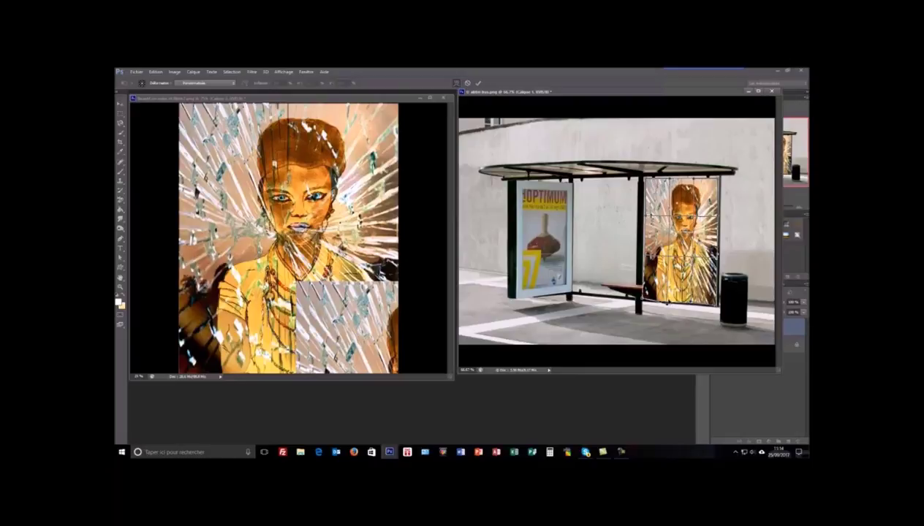
pyautogui.moveTo(674, 299); pyautogui.dragTo(673, 281)
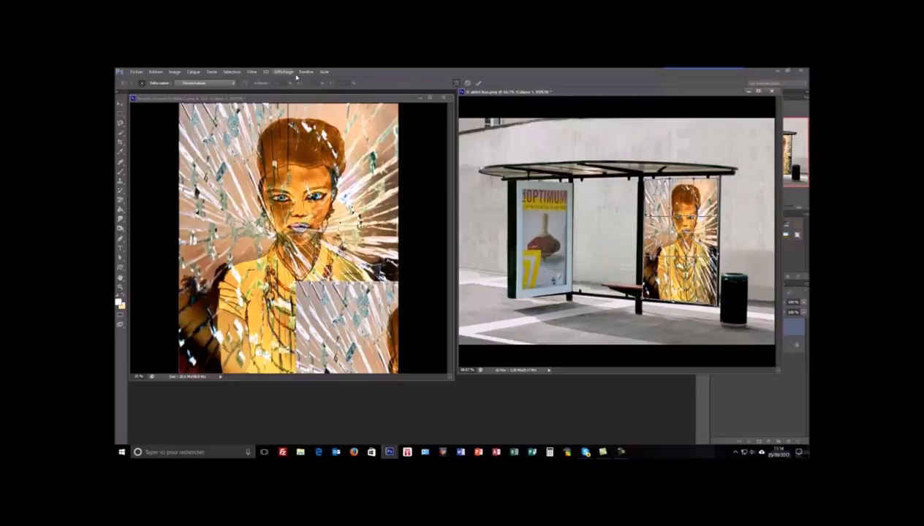
pyautogui.click(478, 82)
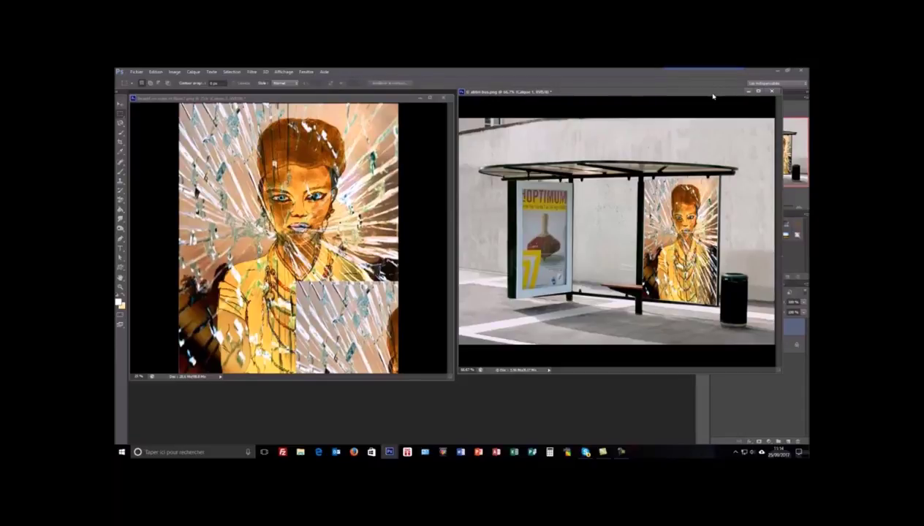
# Step: Set the portrait layer's blend mode to Incrustation and its opacity to slightly below 100%
pyautogui.moveTo(713, 95); pyautogui.dragTo(626, 122)
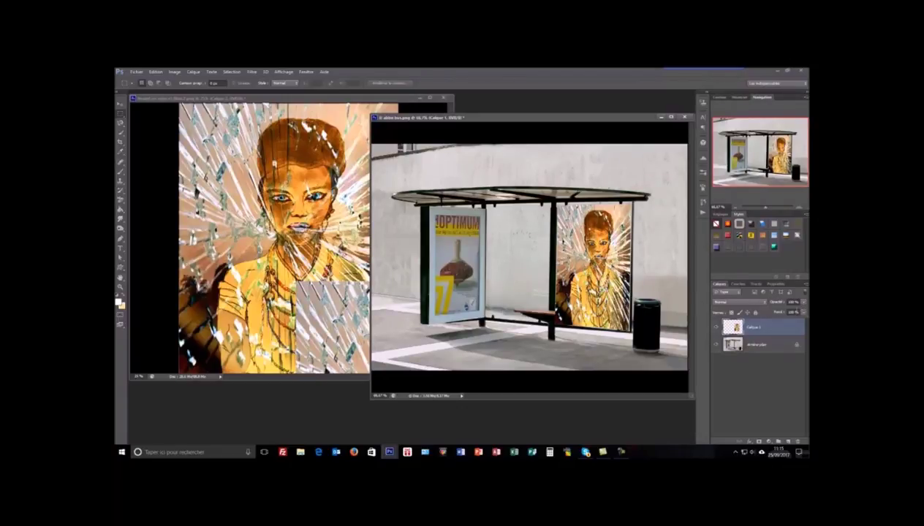
pyautogui.click(805, 302)
pyautogui.moveTo(791, 311); pyautogui.dragTo(792, 317)
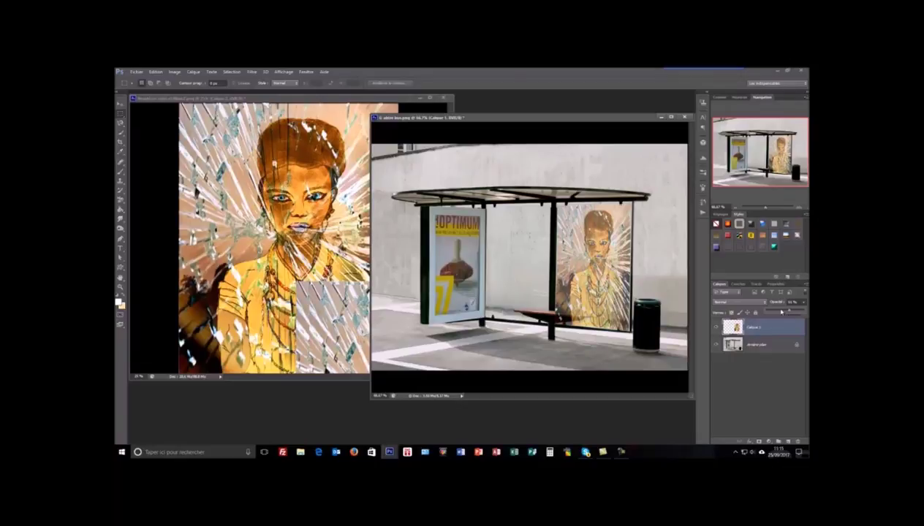
pyautogui.click(740, 302)
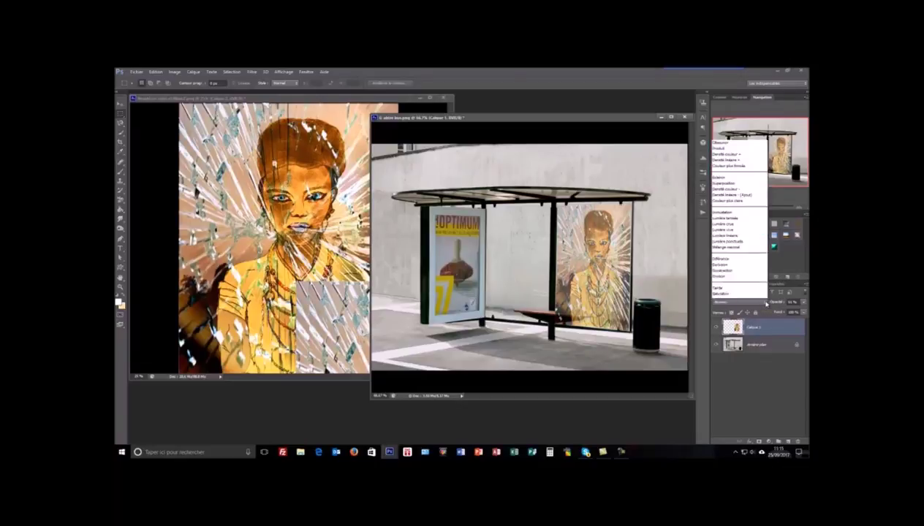
pyautogui.click(723, 203)
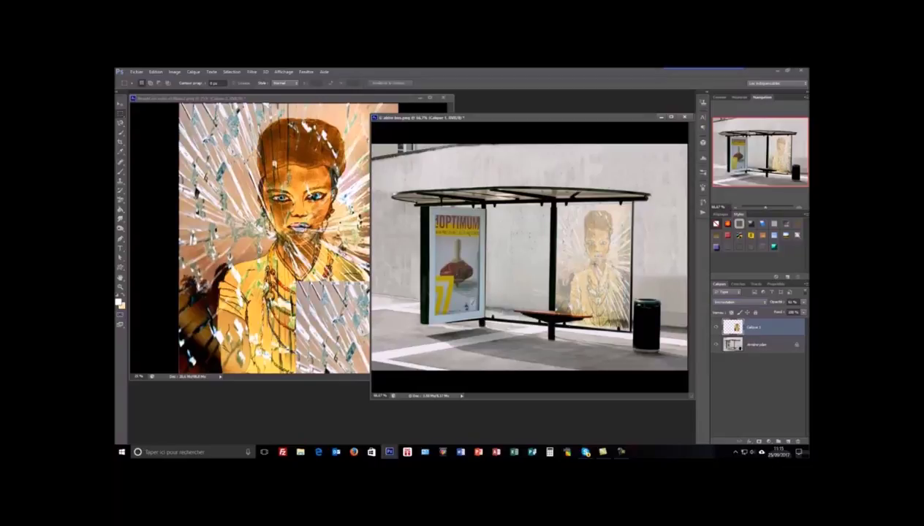
pyautogui.click(804, 311)
pyautogui.moveTo(794, 313); pyautogui.dragTo(807, 312)
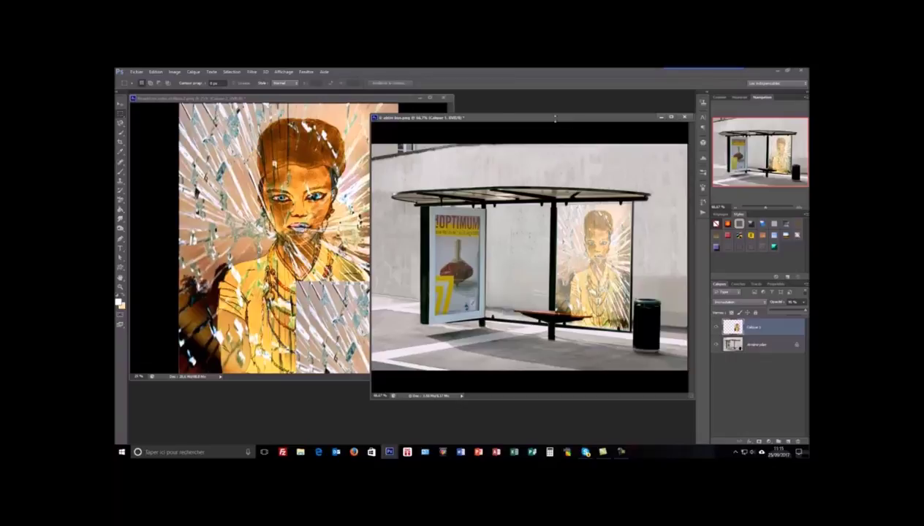
# Step: Open the image images verre brisé.jpg and place it in its own floating window beside the bus-shelter image
pyautogui.moveTo(489, 121); pyautogui.dragTo(459, 118)
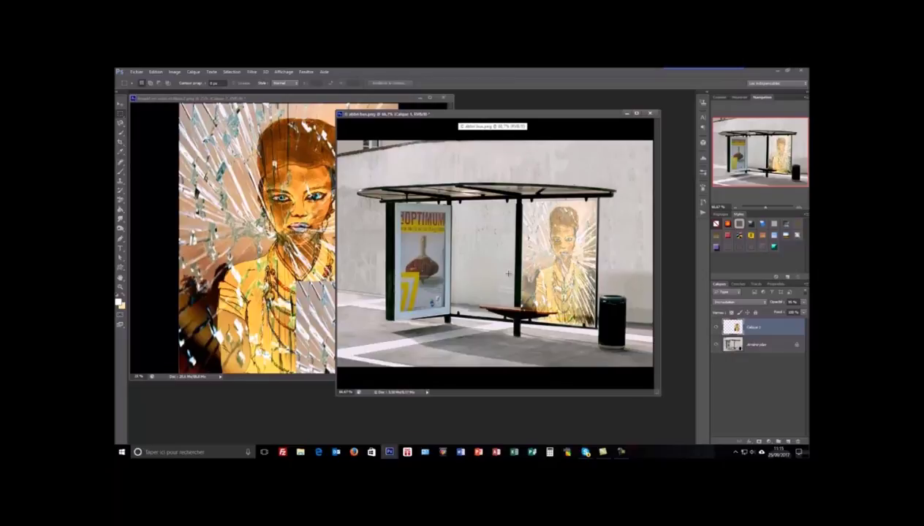
pyautogui.click(131, 71)
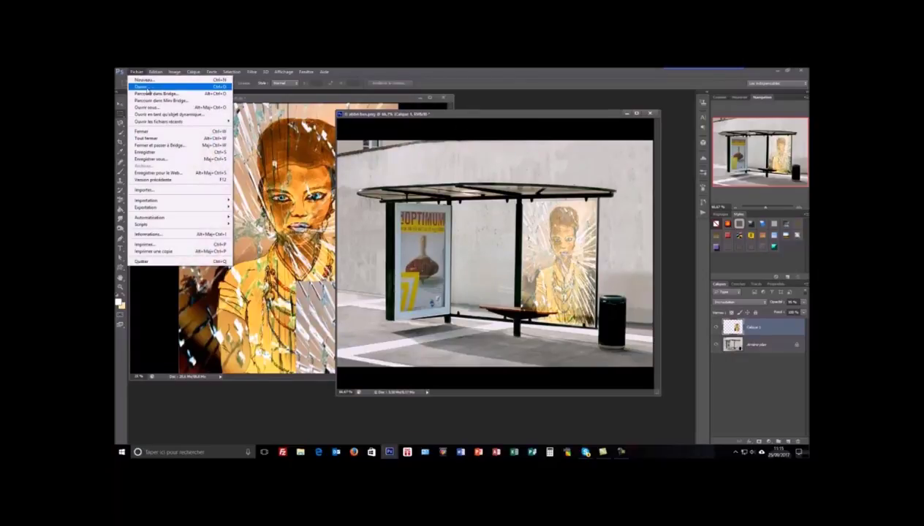
pyautogui.click(146, 88)
pyautogui.click(442, 117)
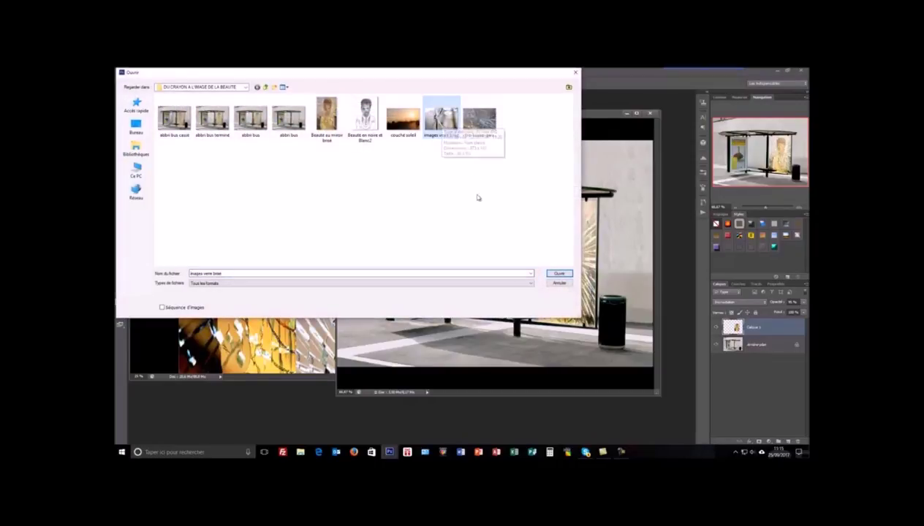
pyautogui.click(559, 274)
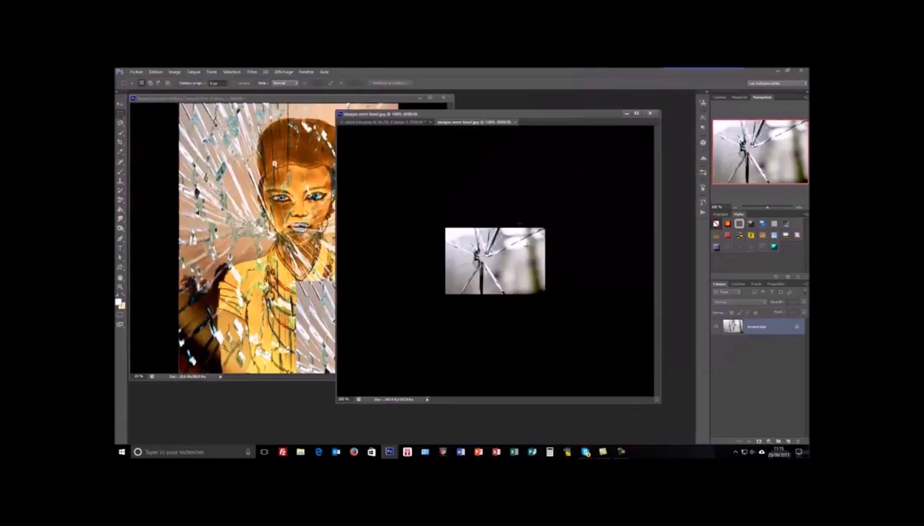
pyautogui.moveTo(490, 123); pyautogui.dragTo(146, 125)
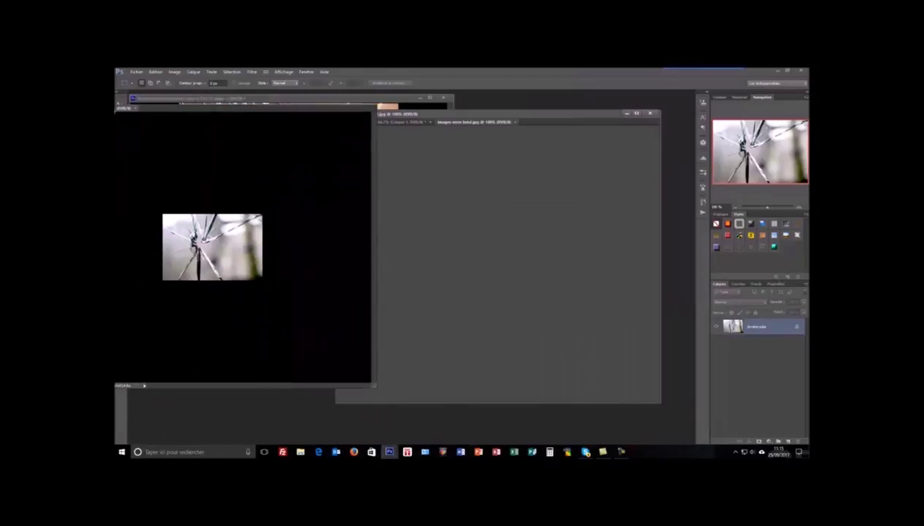
pyautogui.click(475, 115)
pyautogui.moveTo(475, 116); pyautogui.dragTo(517, 114)
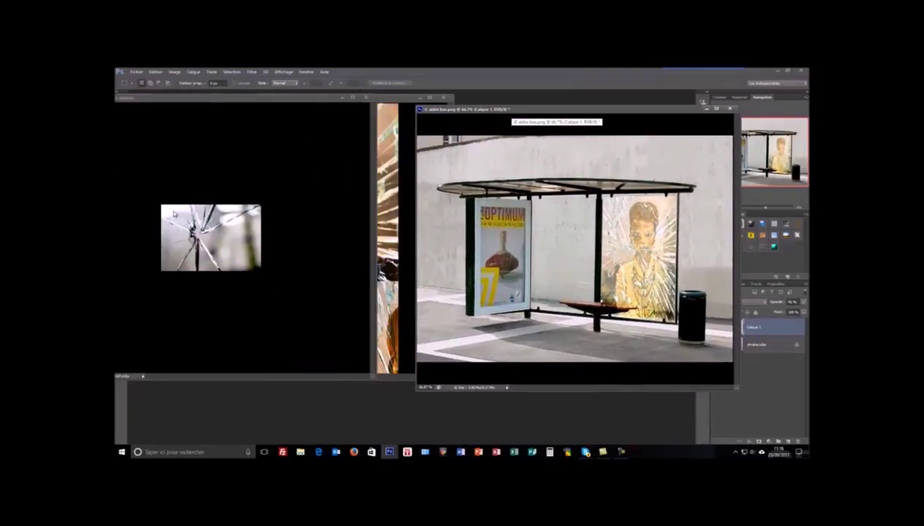
pyautogui.moveTo(245, 99); pyautogui.dragTo(323, 122)
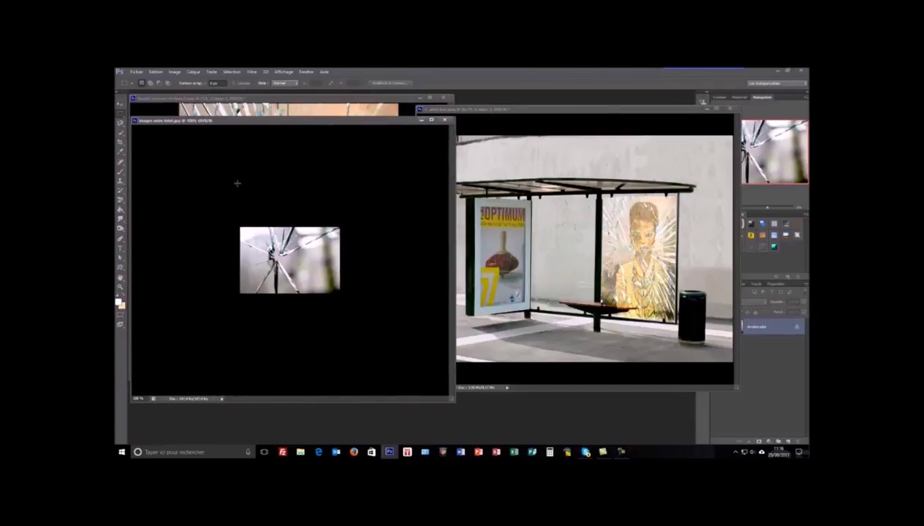
# Step: Copy the whole broken-glass picture onto the shelter's middle glass panel and stretch it with Free Transform to fill that panel
pyautogui.moveTo(238, 227); pyautogui.dragTo(340, 294)
pyautogui.moveTo(276, 260); pyautogui.dragTo(558, 202)
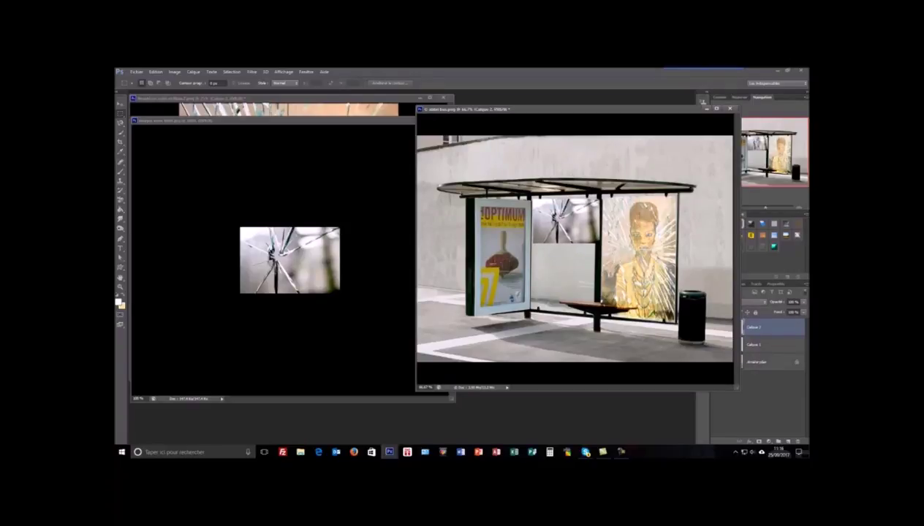
pyautogui.hotkey('ctrl', 't')
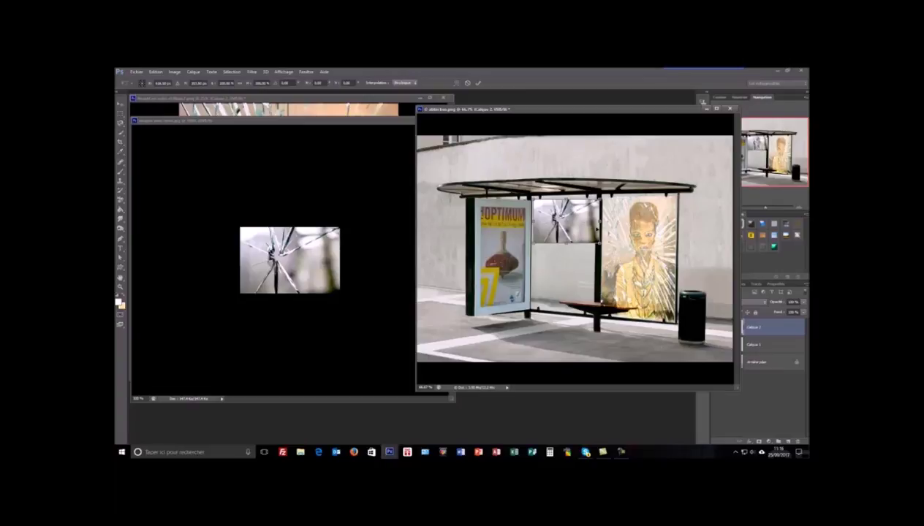
pyautogui.moveTo(601, 219); pyautogui.dragTo(563, 306)
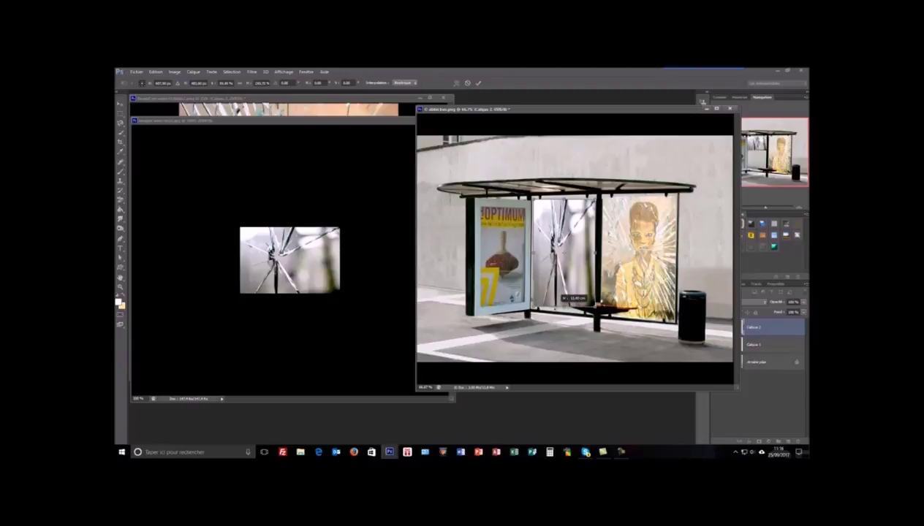
# Step: Warp the broken-glass layer so its corners beside the central post follow the middle panel's slanted edges, and apply the transformation
pyautogui.click(159, 73)
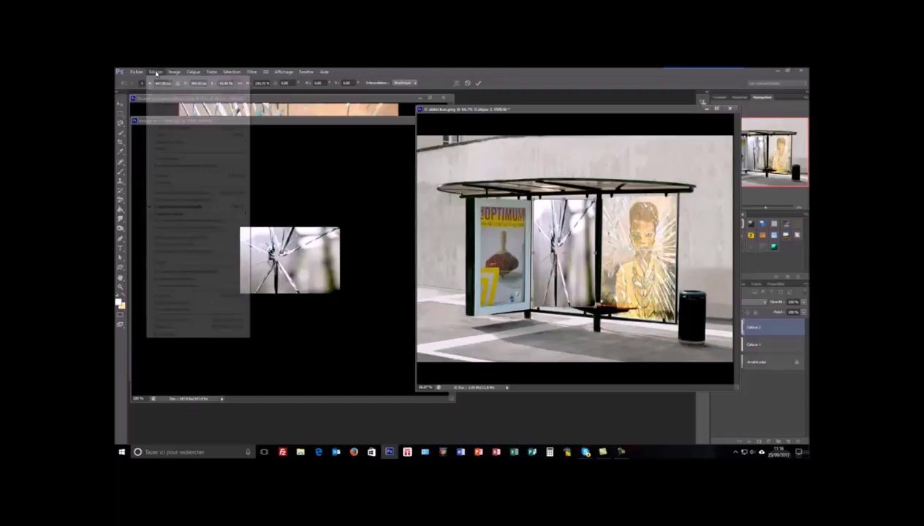
pyautogui.moveTo(197, 214)
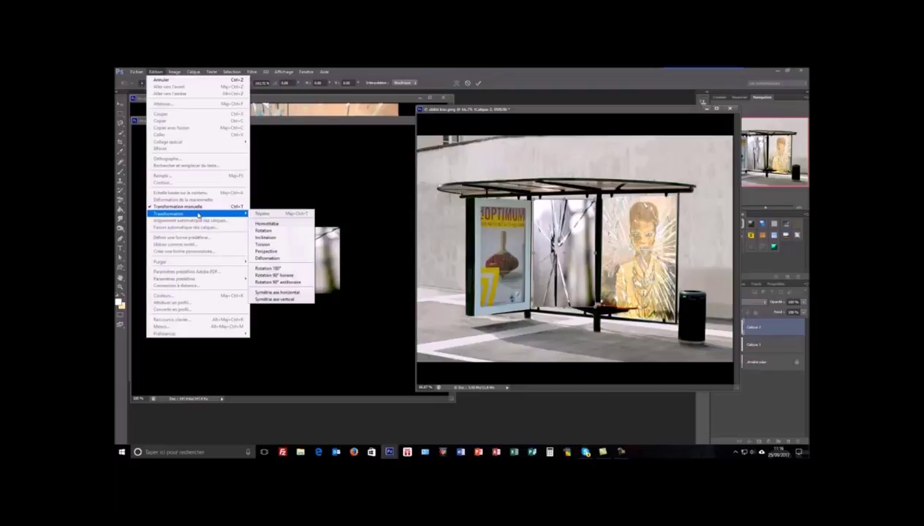
pyautogui.click(285, 259)
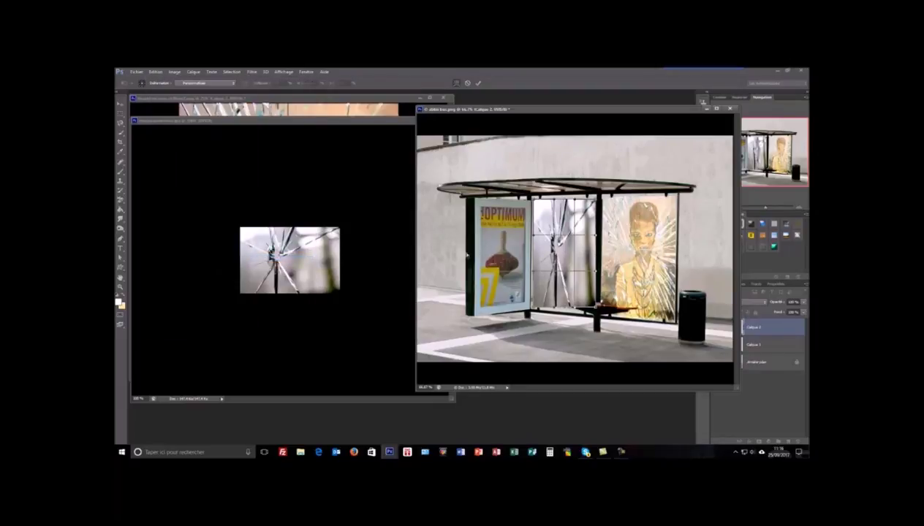
pyautogui.moveTo(592, 307); pyautogui.dragTo(593, 311)
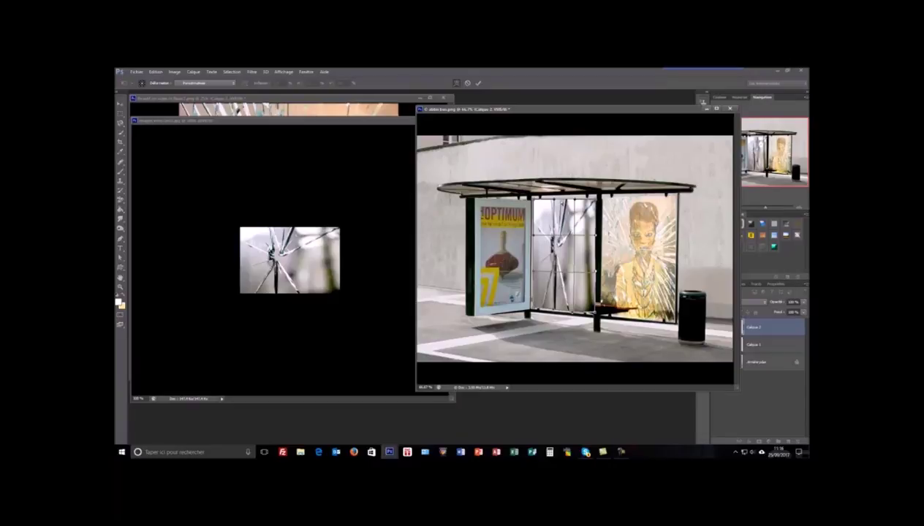
pyautogui.moveTo(594, 199); pyautogui.dragTo(594, 198)
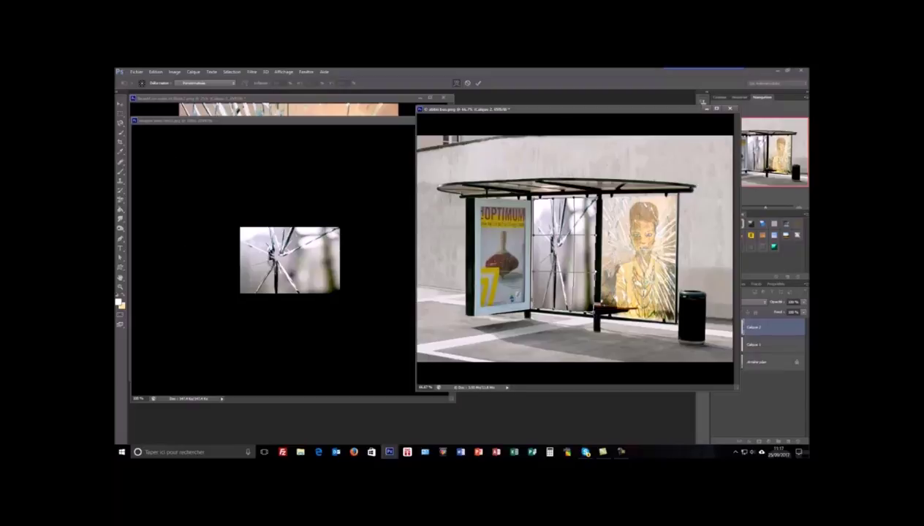
pyautogui.click(478, 85)
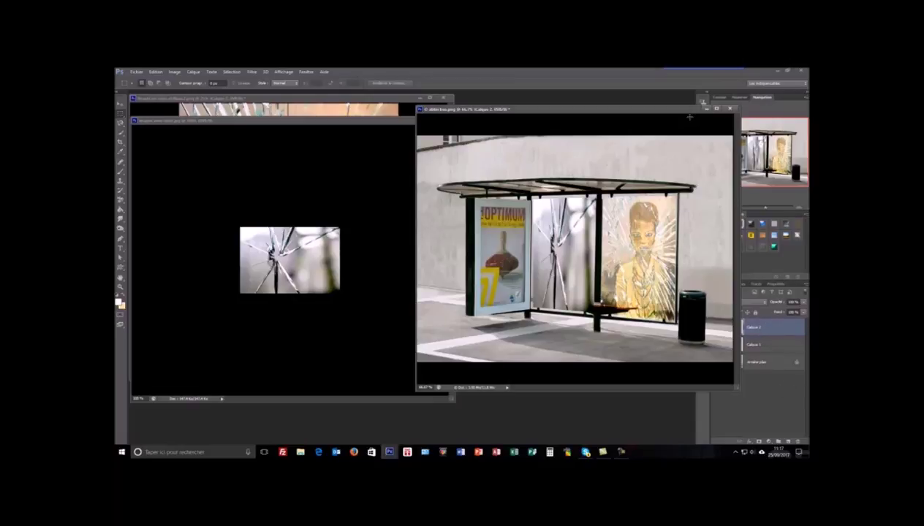
# Step: Set the blend mode of the broken-glass layer Calque 2 to Incrustation, shifting the shelter window to uncover the layer settings
pyautogui.moveTo(682, 115); pyautogui.dragTo(633, 121)
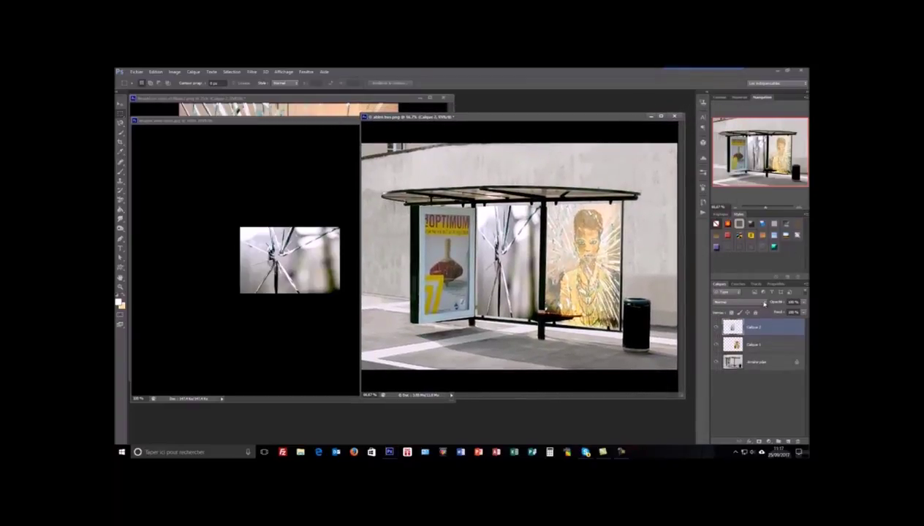
pyautogui.click(759, 302)
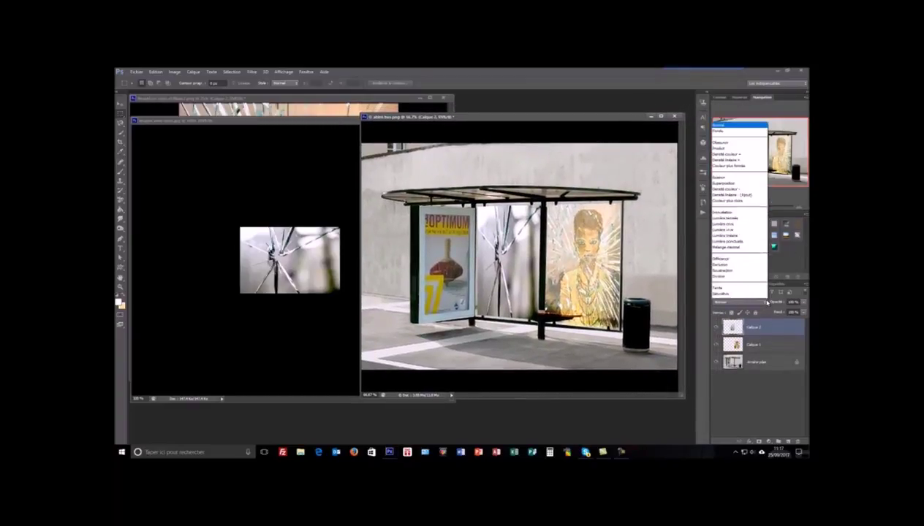
pyautogui.click(728, 202)
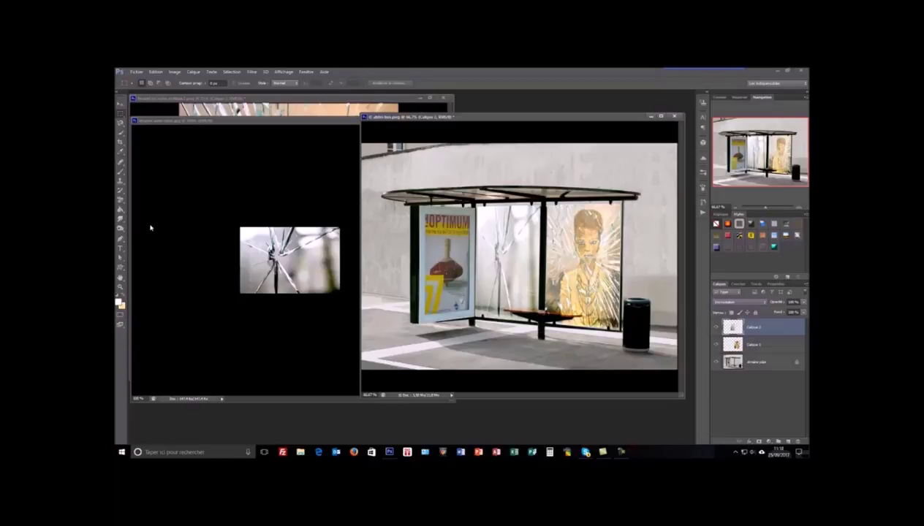
# Step: Apply the Background Eraser on the background layer at the spot where the bench meets the shelter's central post
pyautogui.click(121, 175)
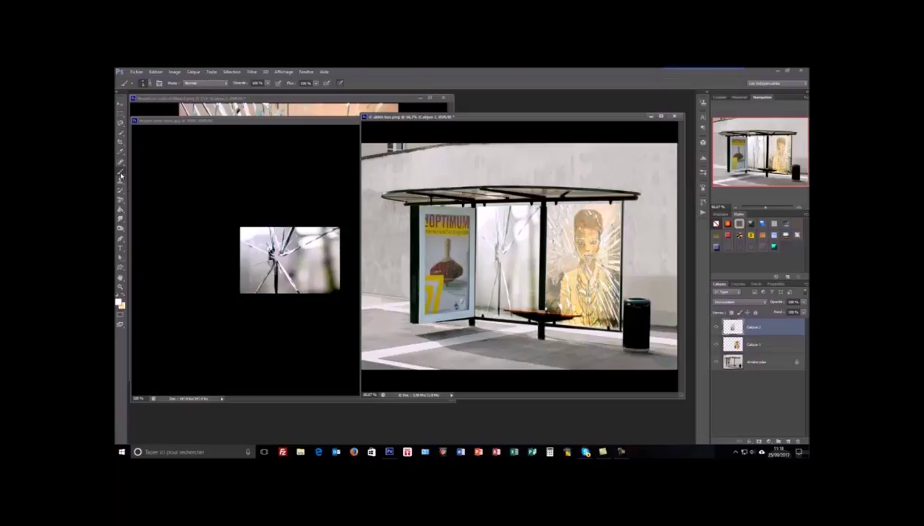
pyautogui.click(120, 199)
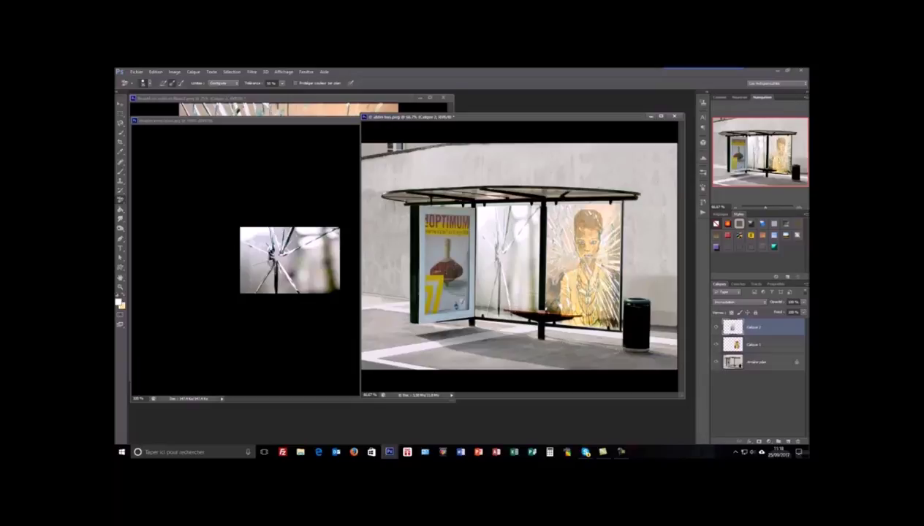
pyautogui.click(737, 365)
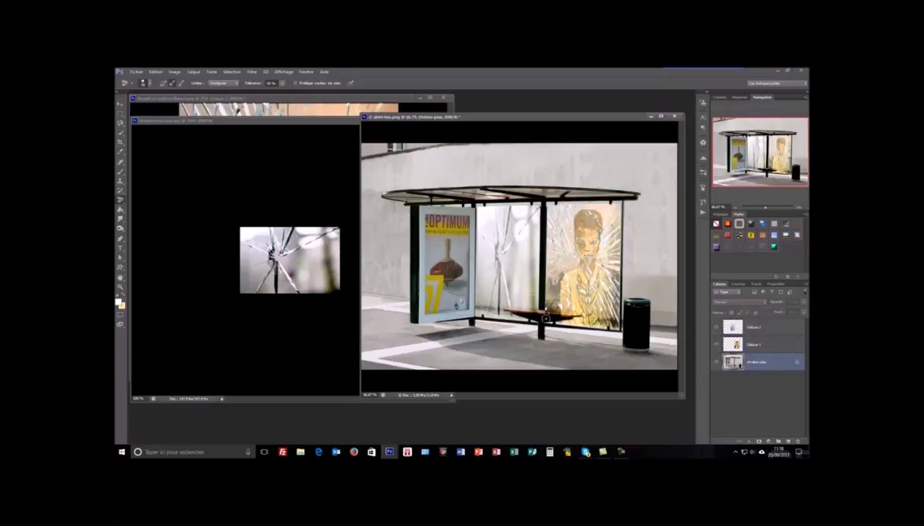
pyautogui.click(540, 312)
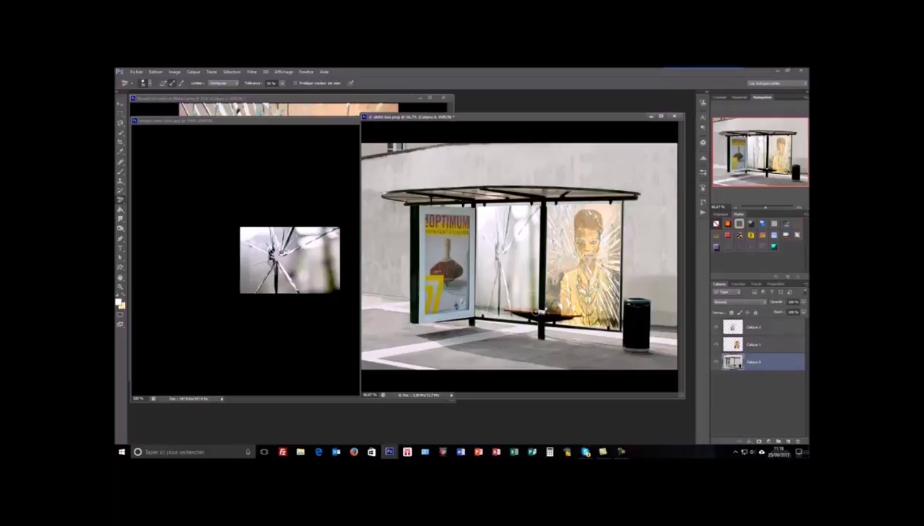
# Step: Sample the bench's red with the Eyedropper for retouching with the Brush, and reset the colours to default black and white
pyautogui.click(122, 298)
pyautogui.click(120, 150)
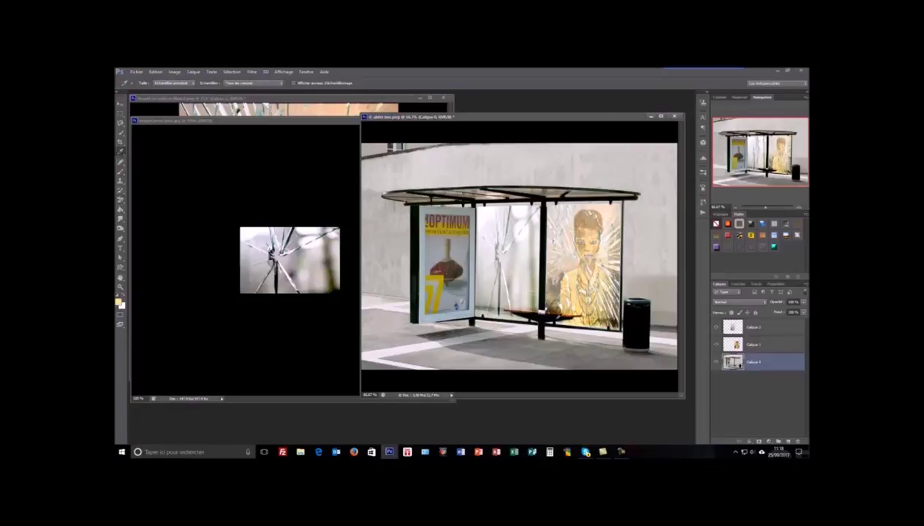
pyautogui.click(554, 313)
pyautogui.click(123, 201)
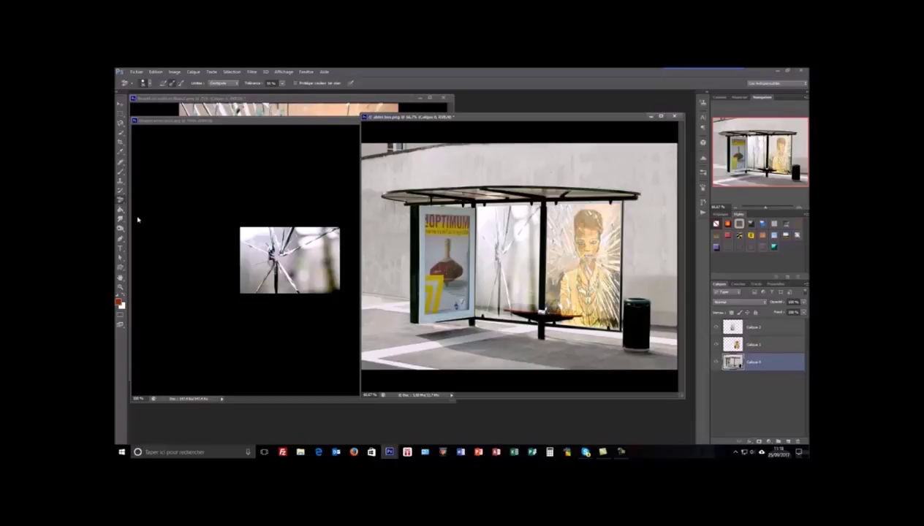
pyautogui.click(122, 175)
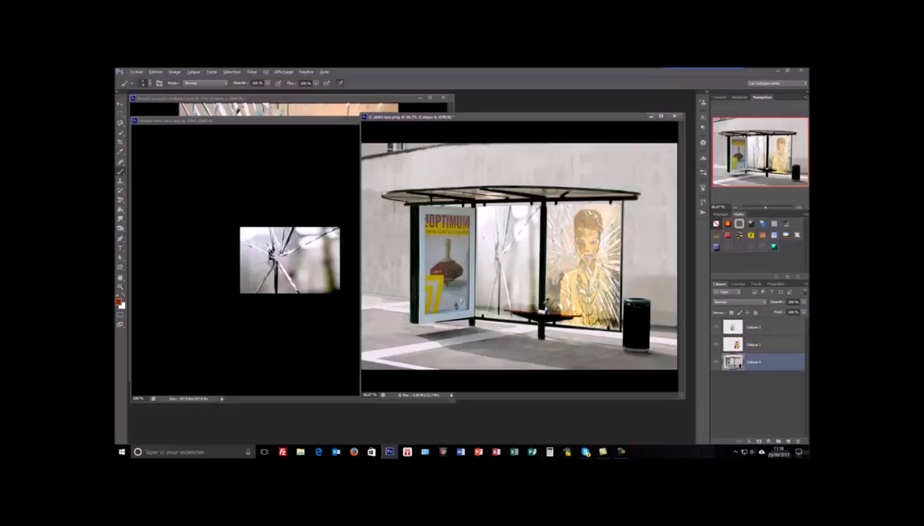
pyautogui.press('d')
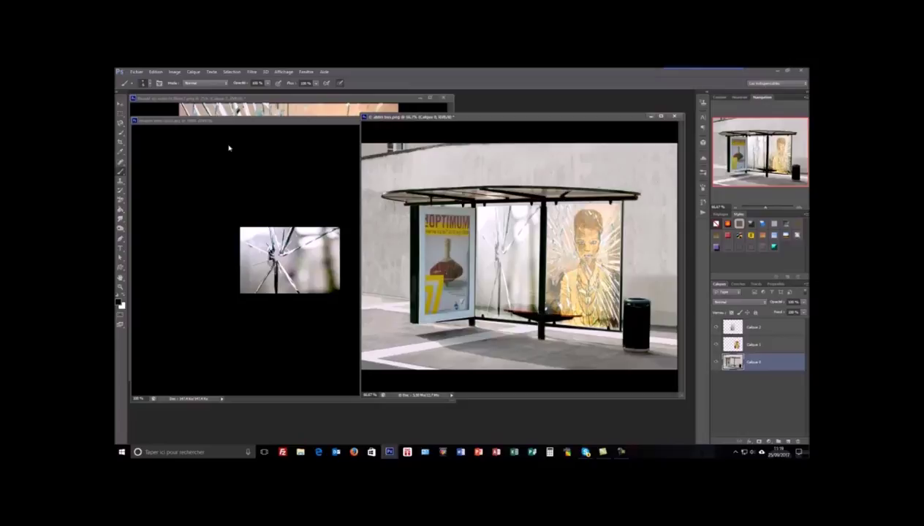
# Step: Insert the signature custom shape at 100 x 100 px, drawn from its centre, on the pavement near the image's lower-right corner
pyautogui.click(120, 267)
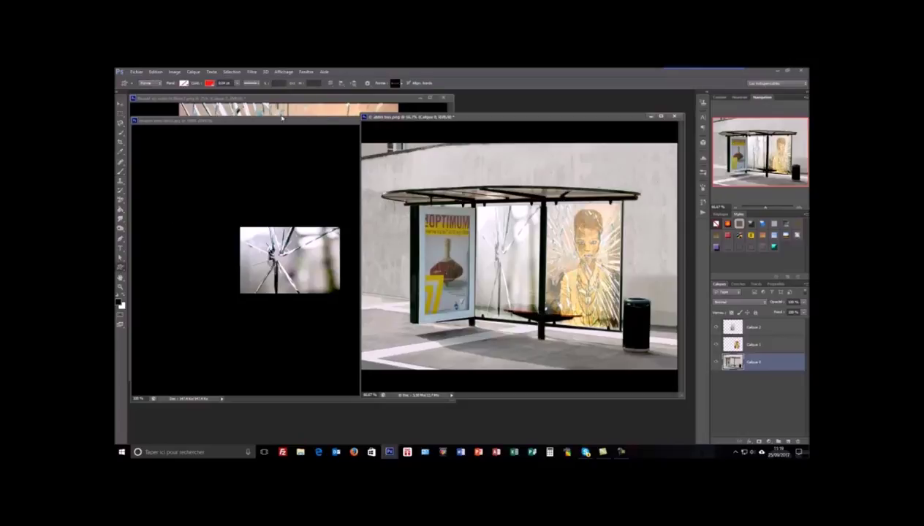
pyautogui.click(402, 84)
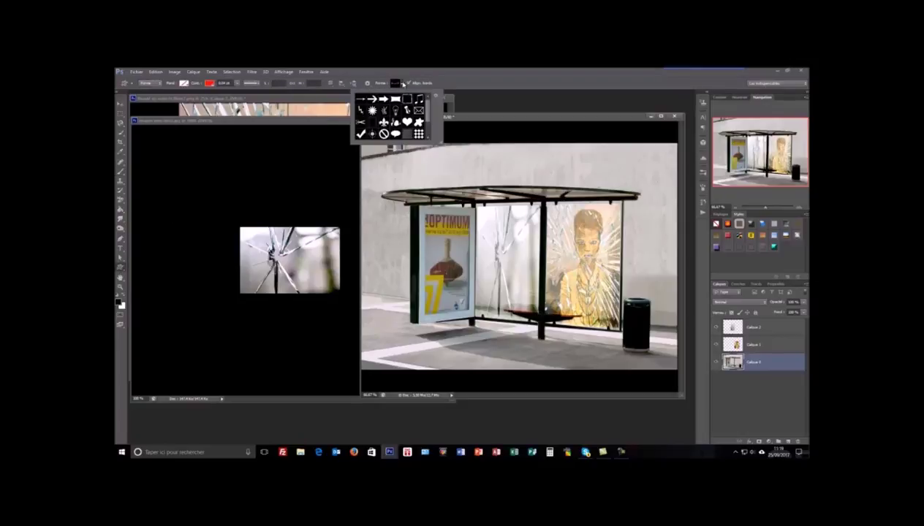
pyautogui.moveTo(428, 118); pyautogui.dragTo(436, 141)
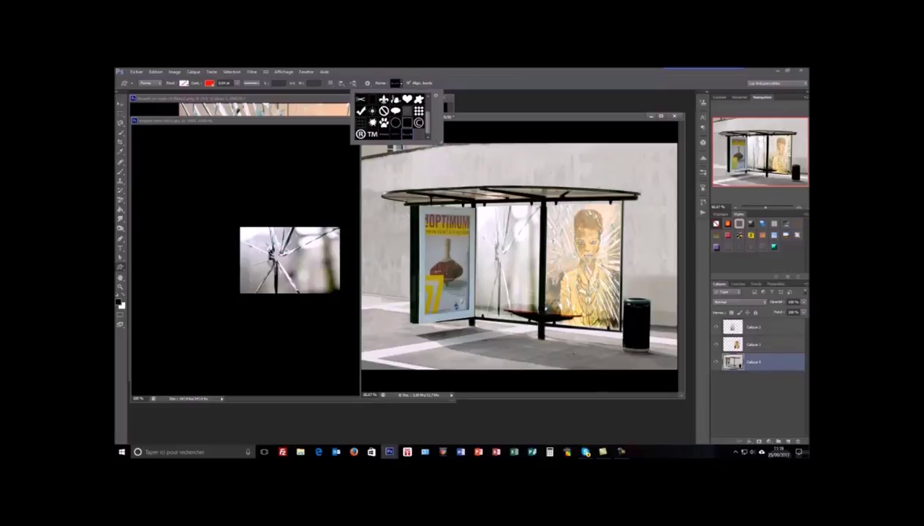
pyautogui.click(578, 355)
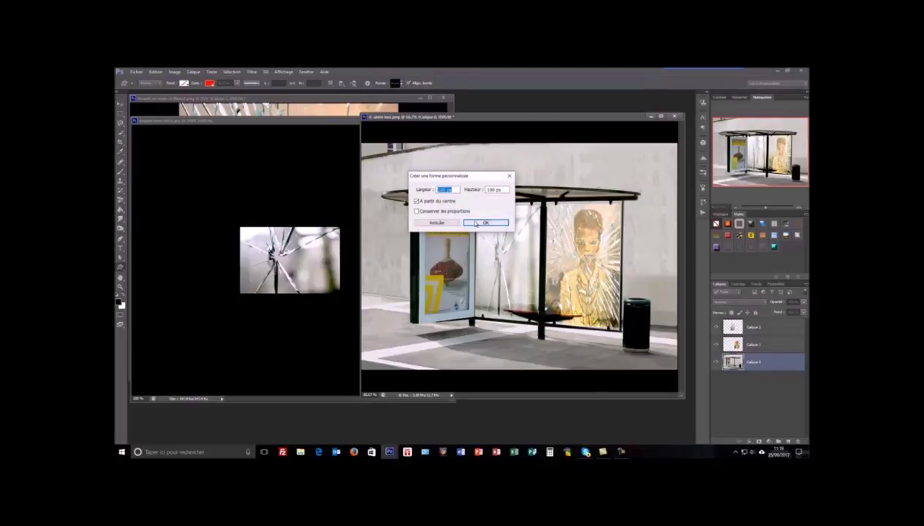
pyautogui.click(482, 222)
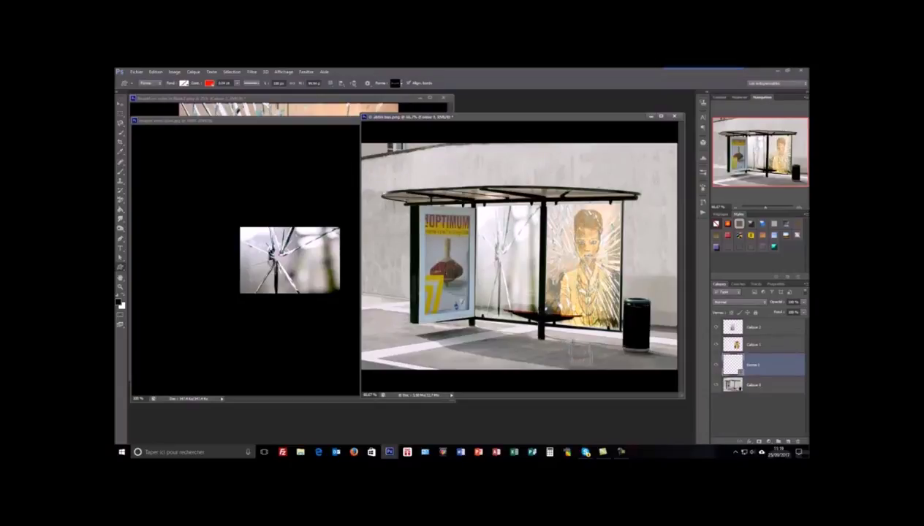
# Step: Widen and flatten the signature shape with Free Transform beside the bin's base, and apply the transformation
pyautogui.hotkey('ctrl', 't')
pyautogui.moveTo(591, 356); pyautogui.dragTo(619, 354)
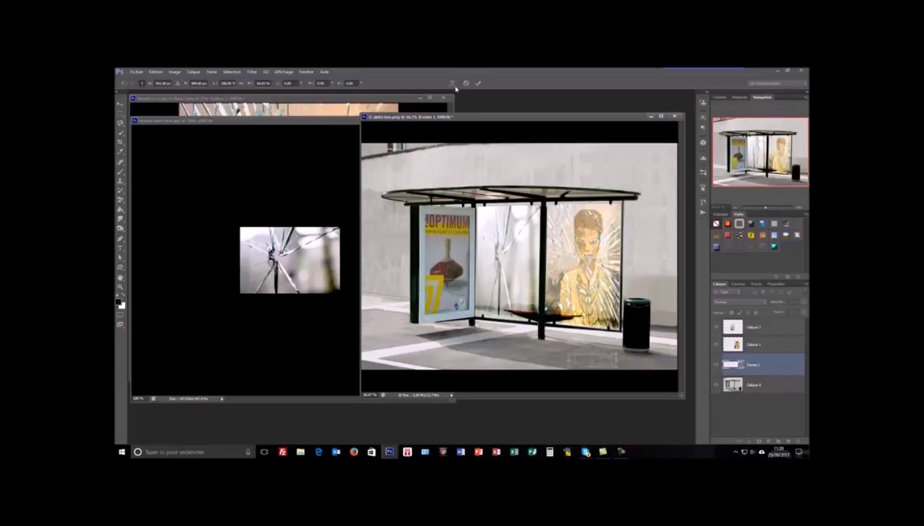
pyautogui.click(478, 83)
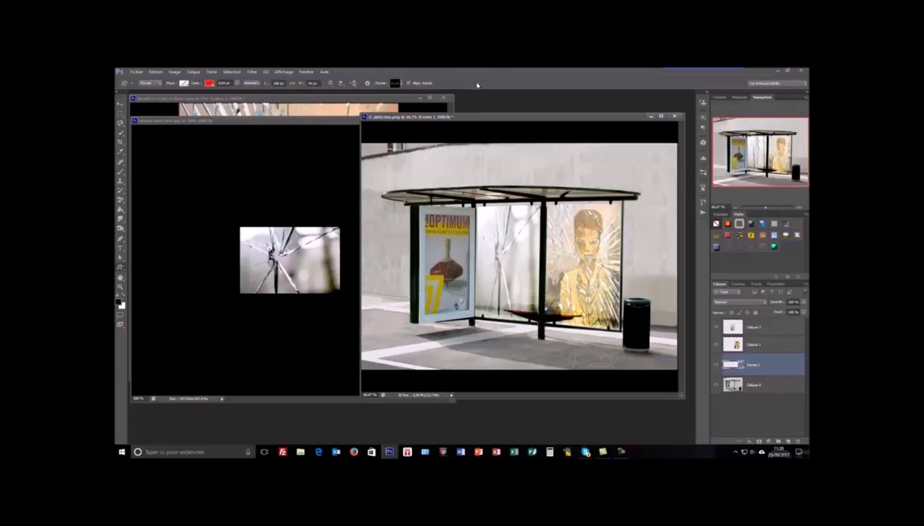
# Step: Add the Biseautage et estampage and Contour layer effects to the signature shape's layer
pyautogui.doubleClick(785, 371)
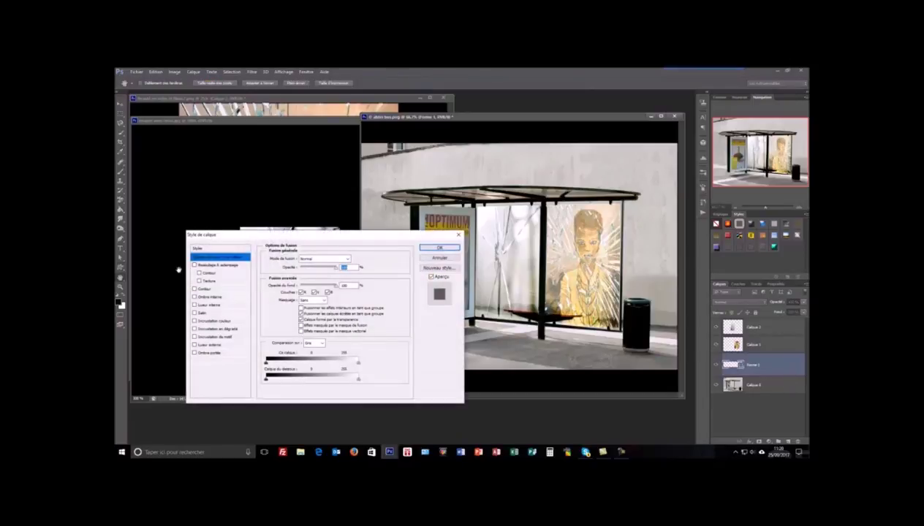
pyautogui.click(195, 265)
pyautogui.click(194, 289)
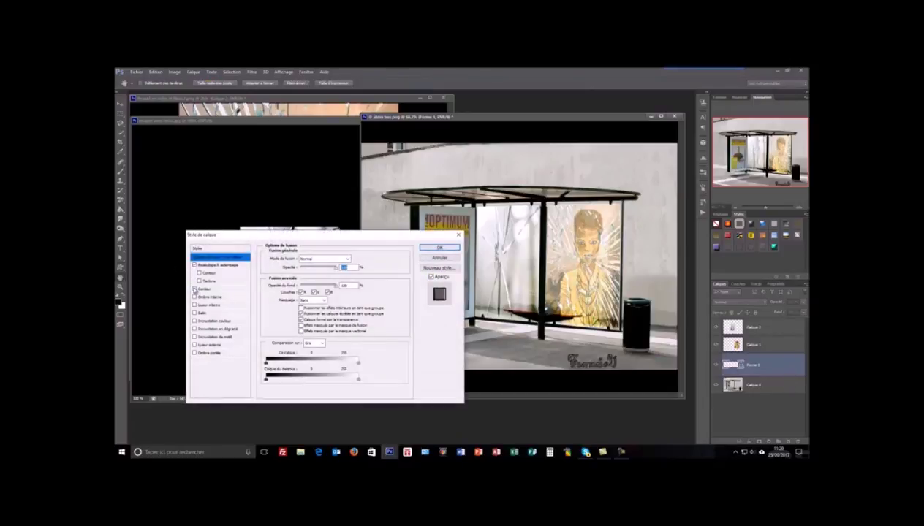
pyautogui.click(443, 250)
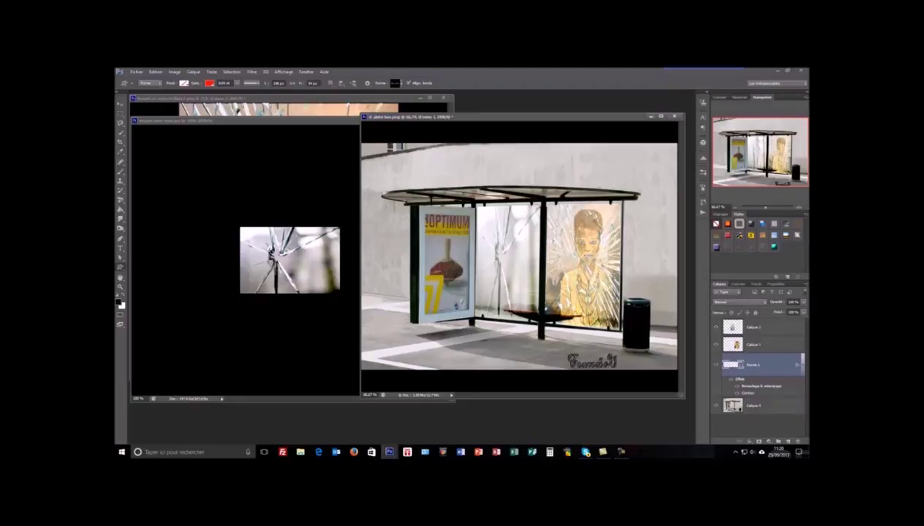
# Step: Close the portrait document without saving and the broken-glass image, and centre the bus-shelter window in the workspace
pyautogui.click(443, 98)
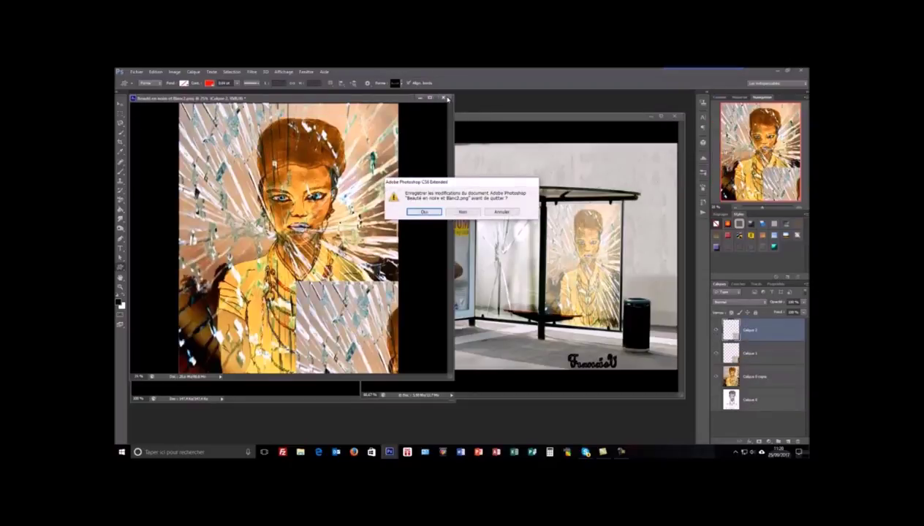
pyautogui.click(466, 213)
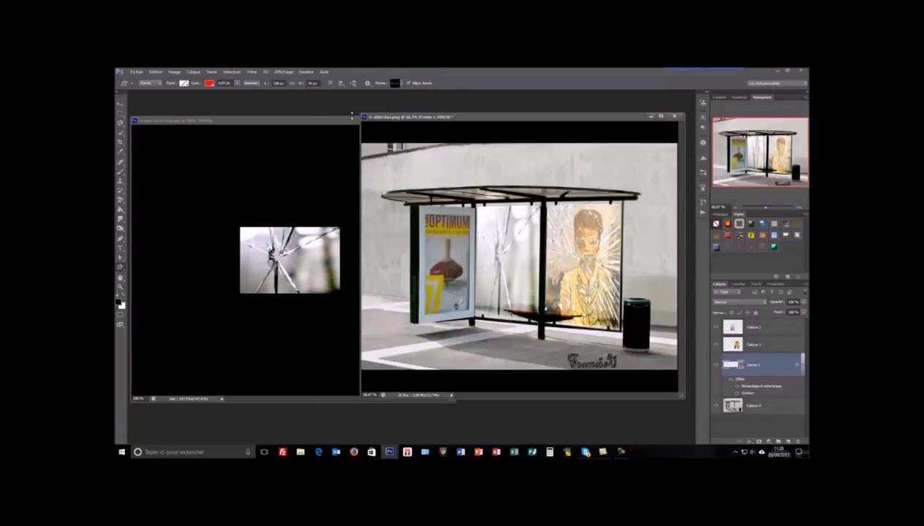
pyautogui.click(330, 121)
pyautogui.click(444, 123)
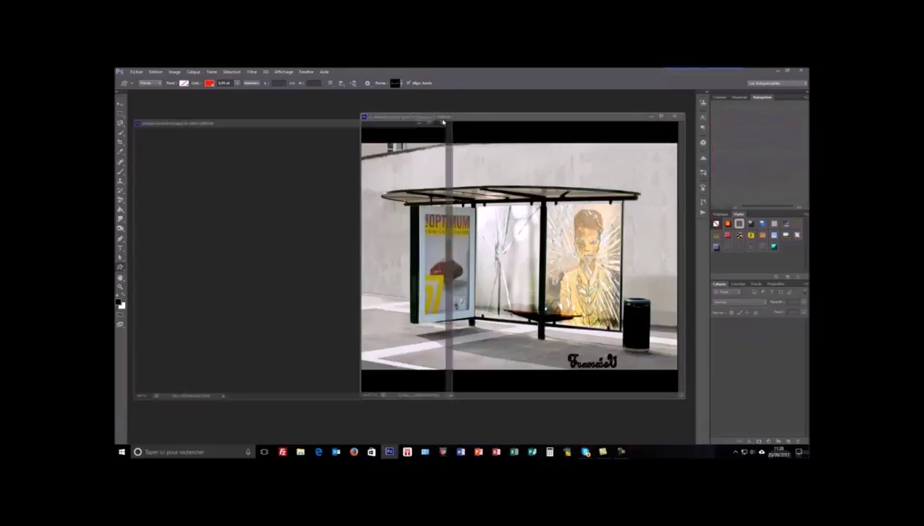
pyautogui.moveTo(465, 117); pyautogui.dragTo(330, 145)
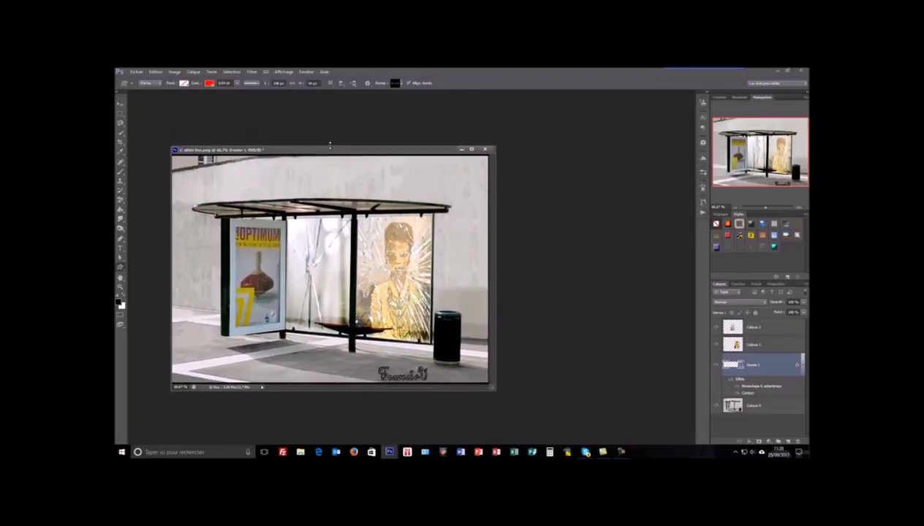
pyautogui.moveTo(395, 151); pyautogui.dragTo(415, 134)
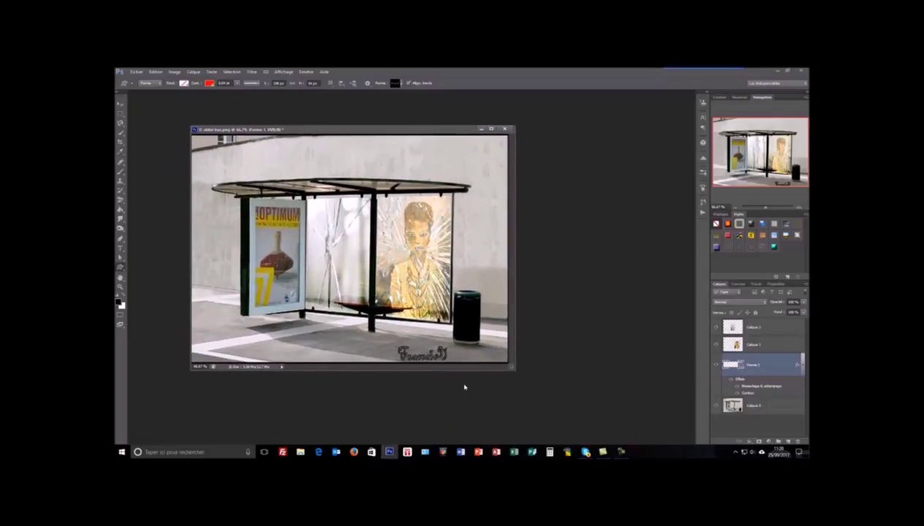